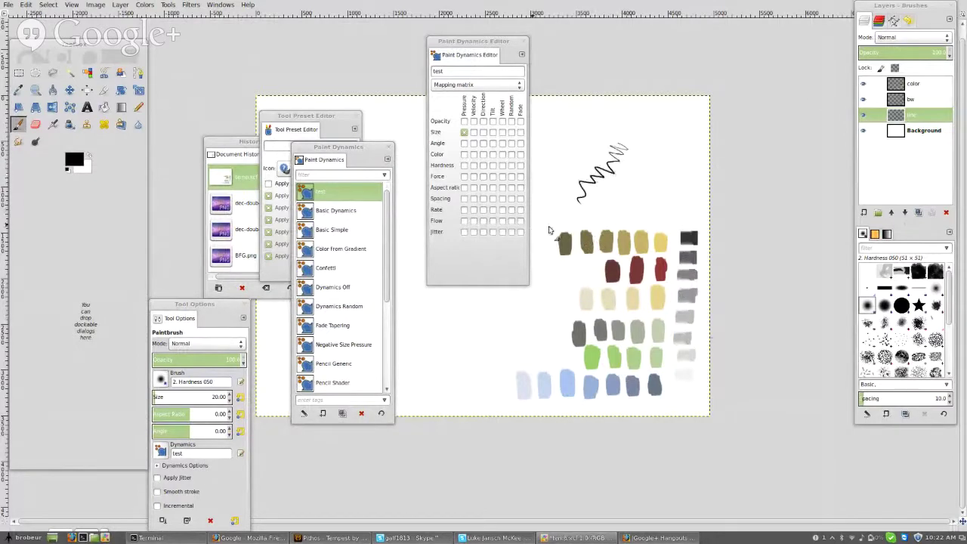
Undo the zigzag test stroke and set the Paintbrush to 81.2 opacity with the circ brush
{"action": "key", "text": "ctrl+z"}
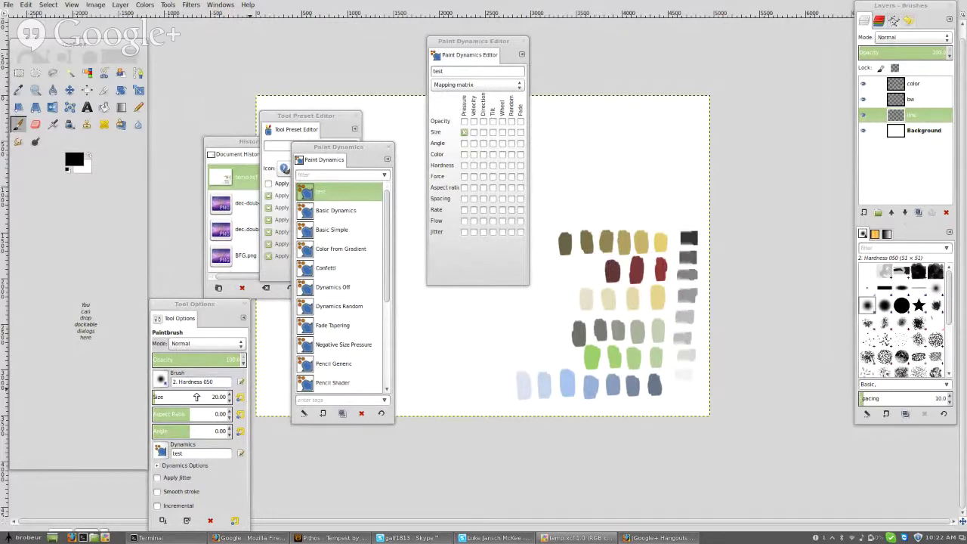
{"action": "left_click", "coordinate": [220, 362]}
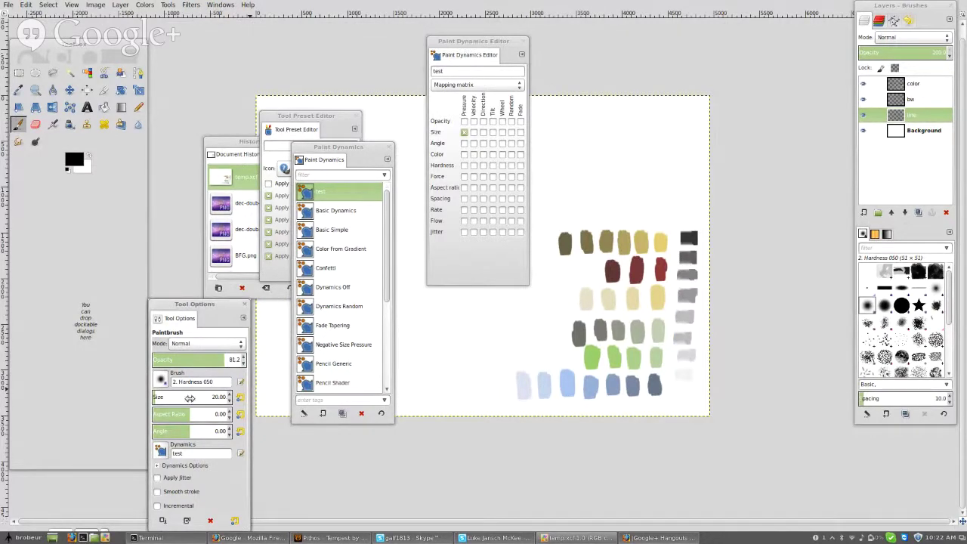
{"action": "left_click", "coordinate": [161, 380]}
{"action": "left_click", "coordinate": [211, 400]}
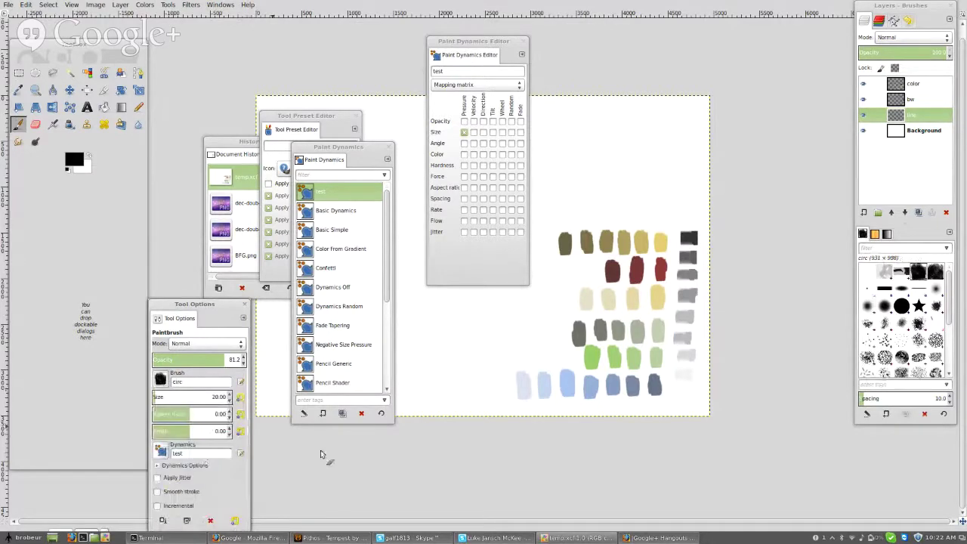
Hide the docks and floating dialogs, and try the brush with a wavy stroke that is undone again
{"action": "key", "text": "Tab"}
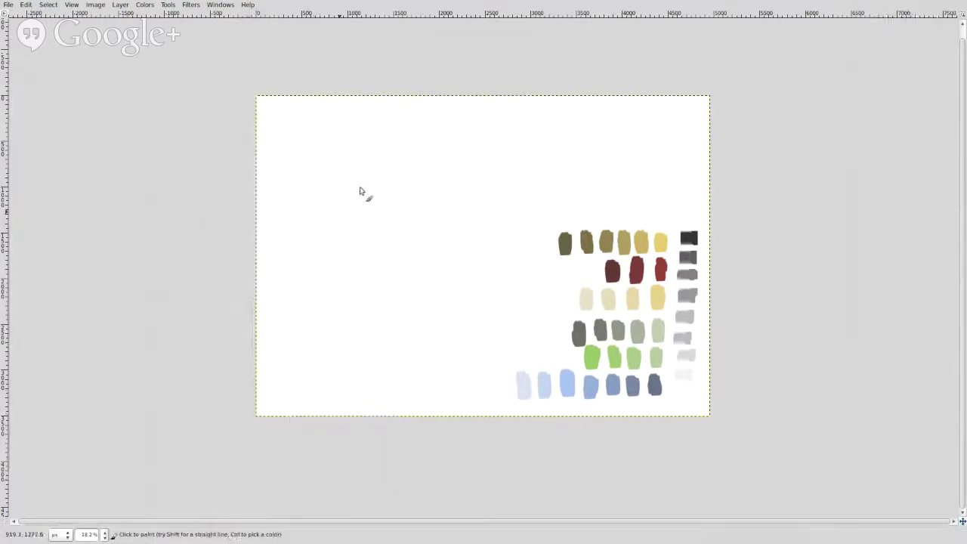
{"action": "mouse_move", "coordinate": [386, 159]}
{"action": "left_mouse_down"}
{"action": "mouse_move", "coordinate": [378, 195]}
{"action": "mouse_move", "coordinate": [416, 205]}
{"action": "left_mouse_up"}
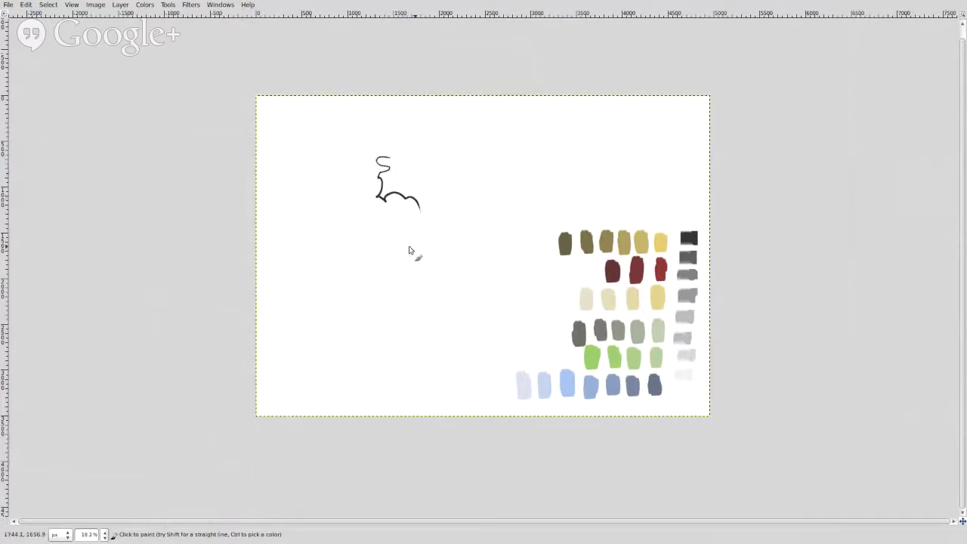
{"action": "key", "text": "ctrl+z"}
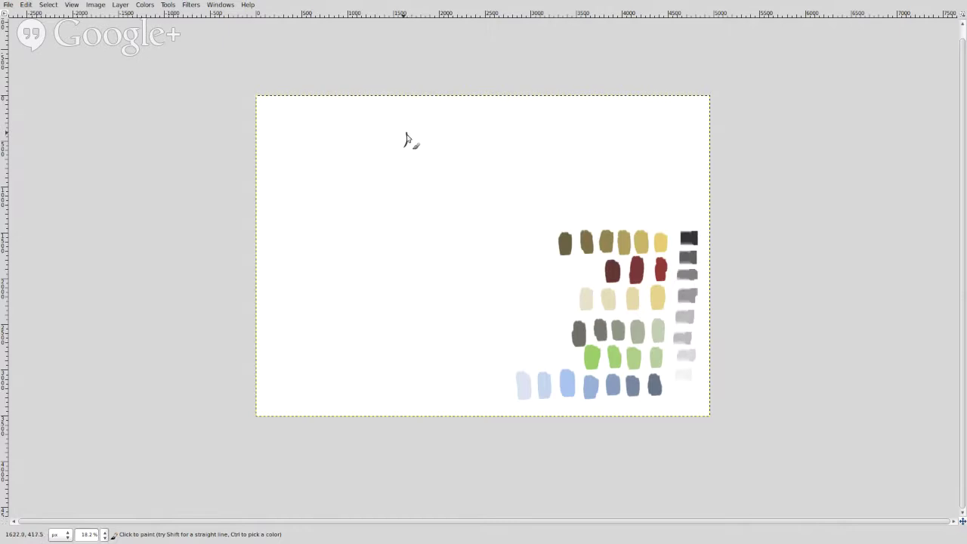
Sketch a face in the upper middle of the canvas with hairline, eyebrows, eyes, nose and upper lip with teeth
{"action": "mouse_move", "coordinate": [406, 145]}
{"action": "left_mouse_down"}
{"action": "mouse_move", "coordinate": [444, 130]}
{"action": "mouse_move", "coordinate": [466, 158]}
{"action": "left_mouse_up"}
{"action": "left_click_drag", "start_coordinate": [414, 161], "coordinate": [411, 159]}
{"action": "mouse_move", "coordinate": [431, 154]}
{"action": "left_mouse_down"}
{"action": "mouse_move", "coordinate": [453, 156]}
{"action": "mouse_move", "coordinate": [429, 174]}
{"action": "left_mouse_up"}
{"action": "left_click_drag", "start_coordinate": [421, 189], "coordinate": [422, 195]}
{"action": "left_click_drag", "start_coordinate": [427, 182], "coordinate": [437, 186]}
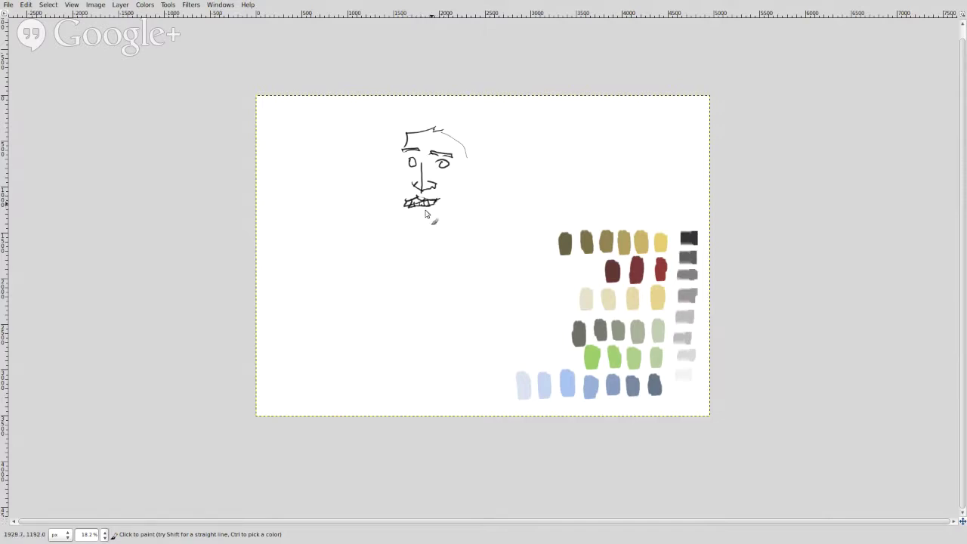
Add the lower lip to the face and outline its jaw, chin and cheek
{"action": "left_click_drag", "start_coordinate": [436, 201], "coordinate": [399, 207]}
{"action": "mouse_move", "coordinate": [467, 185]}
{"action": "left_mouse_down"}
{"action": "mouse_move", "coordinate": [485, 176]}
{"action": "mouse_move", "coordinate": [484, 189]}
{"action": "mouse_move", "coordinate": [465, 198]}
{"action": "left_mouse_up"}
{"action": "mouse_move", "coordinate": [466, 201]}
{"action": "left_mouse_down"}
{"action": "mouse_move", "coordinate": [404, 226]}
{"action": "mouse_move", "coordinate": [393, 216]}
{"action": "left_mouse_up"}
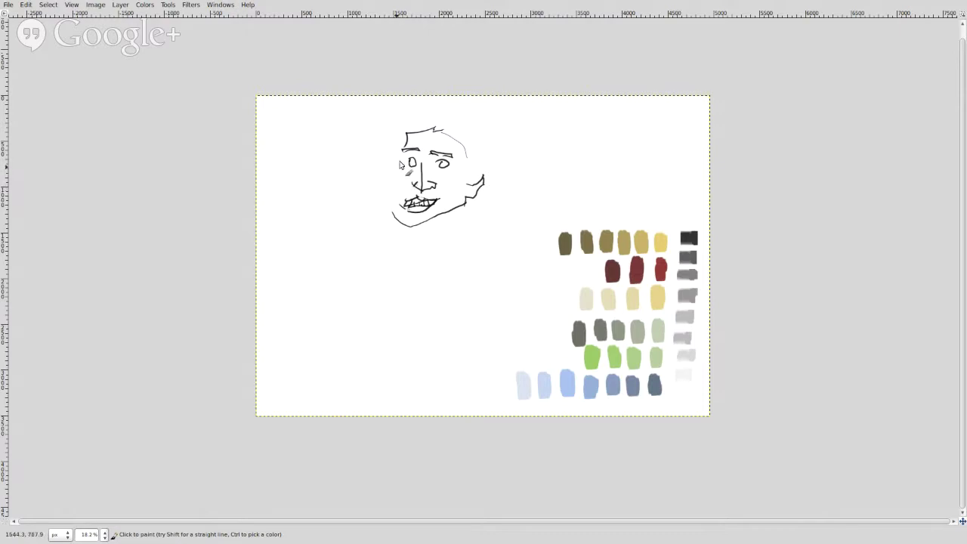
{"action": "left_click_drag", "start_coordinate": [395, 180], "coordinate": [399, 158]}
{"action": "left_click_drag", "start_coordinate": [395, 199], "coordinate": [417, 231]}
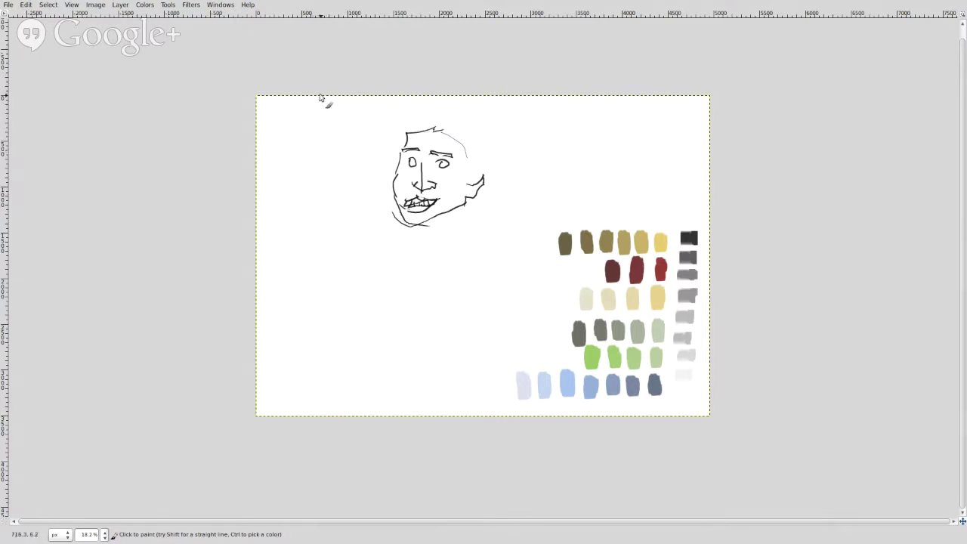
Draw wavy hair around the face, and add the neck and neckline below it
{"action": "mouse_move", "coordinate": [392, 173]}
{"action": "left_mouse_down"}
{"action": "mouse_move", "coordinate": [393, 133]}
{"action": "mouse_move", "coordinate": [413, 120]}
{"action": "mouse_move", "coordinate": [400, 118]}
{"action": "mouse_move", "coordinate": [401, 108]}
{"action": "mouse_move", "coordinate": [497, 118]}
{"action": "left_mouse_up"}
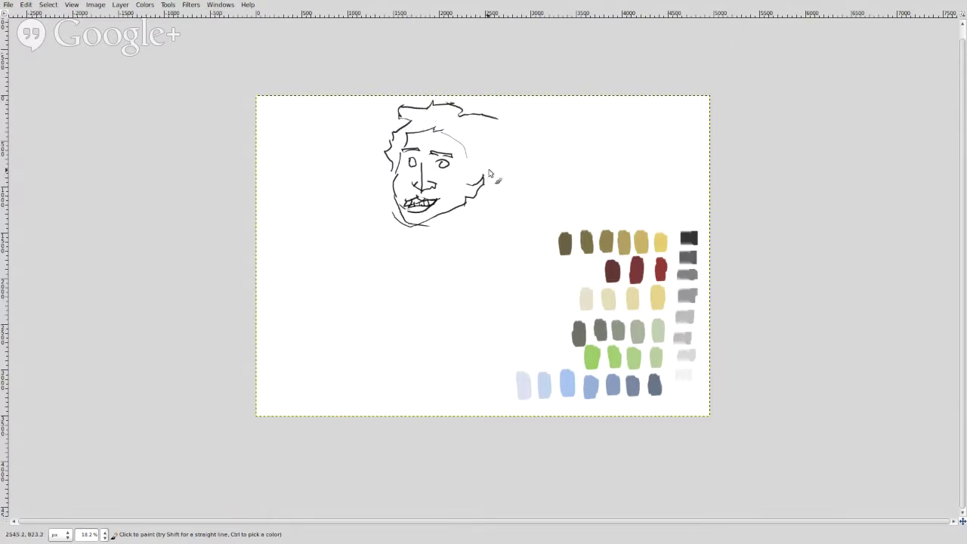
{"action": "mouse_move", "coordinate": [489, 174]}
{"action": "left_mouse_down"}
{"action": "mouse_move", "coordinate": [489, 127]}
{"action": "mouse_move", "coordinate": [500, 178]}
{"action": "mouse_move", "coordinate": [492, 176]}
{"action": "mouse_move", "coordinate": [494, 199]}
{"action": "mouse_move", "coordinate": [457, 207]}
{"action": "left_mouse_up"}
{"action": "mouse_move", "coordinate": [470, 189]}
{"action": "left_mouse_down"}
{"action": "mouse_move", "coordinate": [471, 214]}
{"action": "mouse_move", "coordinate": [487, 248]}
{"action": "left_mouse_up"}
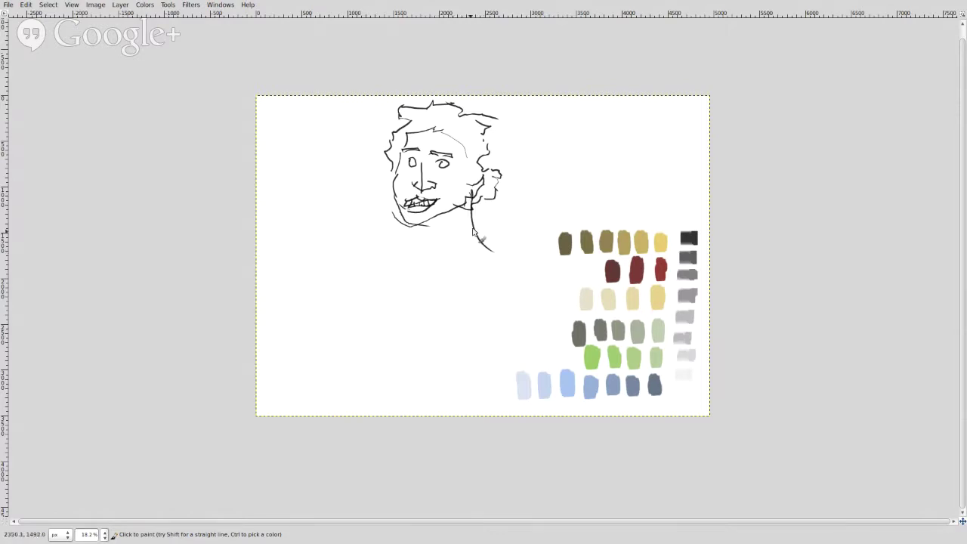
{"action": "left_click_drag", "start_coordinate": [472, 223], "coordinate": [465, 251]}
{"action": "left_click_drag", "start_coordinate": [493, 253], "coordinate": [447, 263]}
{"action": "mouse_move", "coordinate": [449, 264]}
{"action": "left_mouse_down"}
{"action": "mouse_move", "coordinate": [406, 247]}
{"action": "mouse_move", "coordinate": [412, 228]}
{"action": "left_mouse_up"}
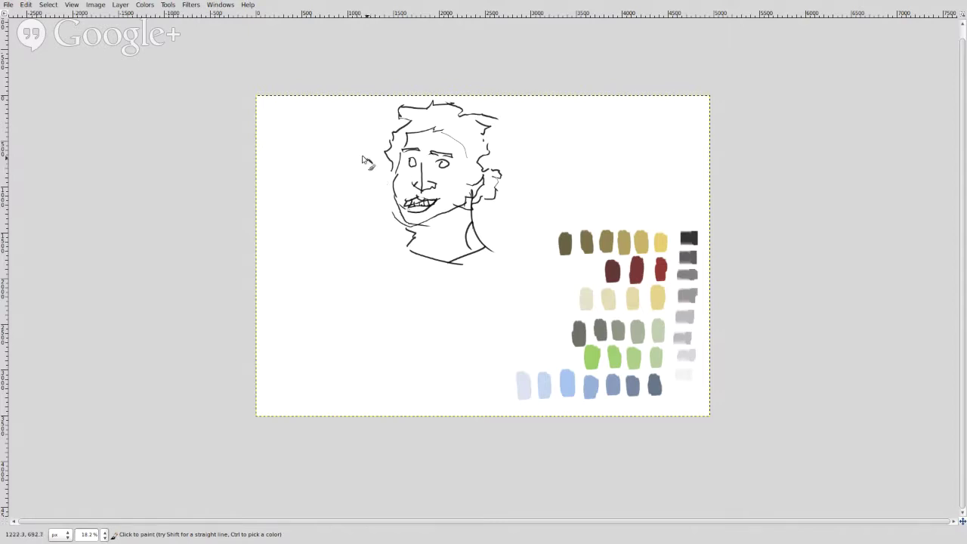
Sketch the slanted eyebrows, small eyes and angular nose of a second face near the canvas's upper-left corner
{"action": "mouse_move", "coordinate": [361, 157]}
{"action": "left_mouse_down"}
{"action": "mouse_move", "coordinate": [373, 165]}
{"action": "mouse_move", "coordinate": [367, 159]}
{"action": "left_mouse_up"}
{"action": "mouse_move", "coordinate": [345, 176]}
{"action": "left_mouse_down"}
{"action": "mouse_move", "coordinate": [361, 176]}
{"action": "mouse_move", "coordinate": [351, 180]}
{"action": "left_mouse_up"}
{"action": "mouse_move", "coordinate": [342, 195]}
{"action": "left_mouse_down"}
{"action": "mouse_move", "coordinate": [343, 212]}
{"action": "mouse_move", "coordinate": [326, 200]}
{"action": "mouse_move", "coordinate": [342, 206]}
{"action": "left_mouse_up"}
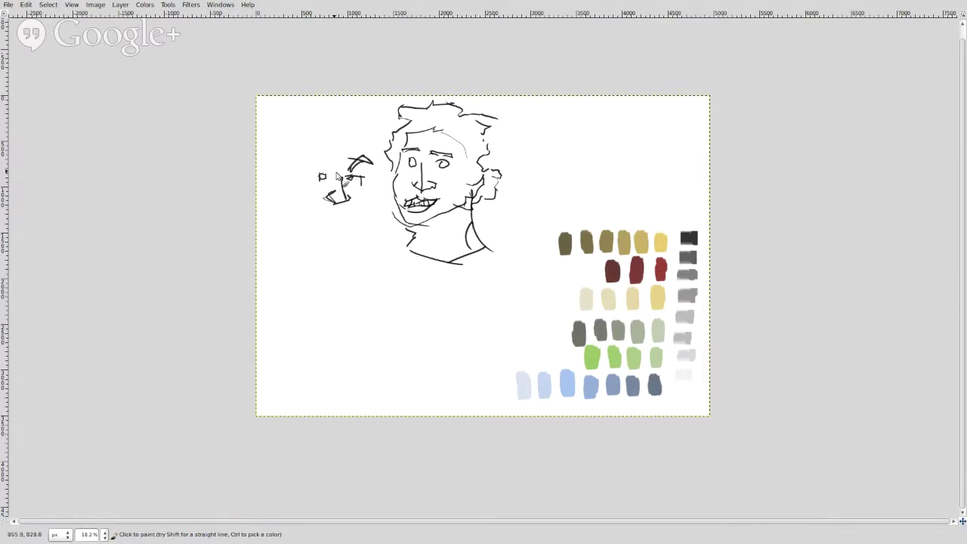
{"action": "left_click_drag", "start_coordinate": [301, 175], "coordinate": [313, 175]}
Draw the second face's jagged hairline, straight mouth, cheek edge and side of the chin
{"action": "left_click_drag", "start_coordinate": [289, 134], "coordinate": [294, 149]}
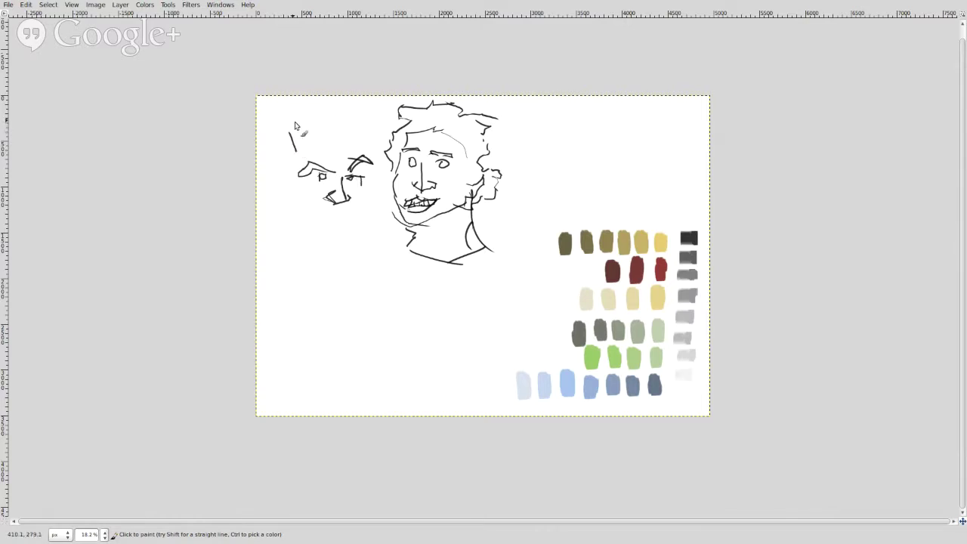
{"action": "mouse_move", "coordinate": [314, 134]}
{"action": "left_mouse_down"}
{"action": "mouse_move", "coordinate": [330, 154]}
{"action": "mouse_move", "coordinate": [350, 135]}
{"action": "left_mouse_up"}
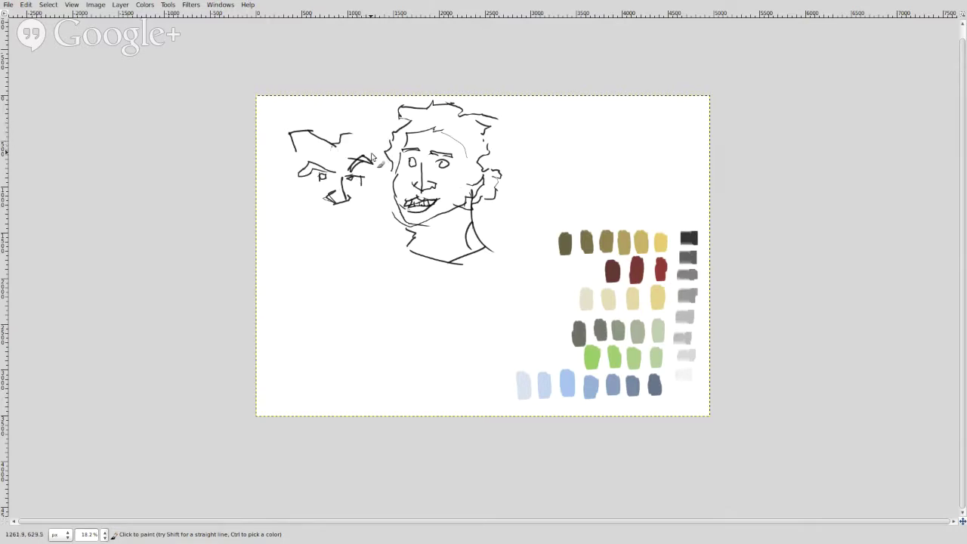
{"action": "left_click_drag", "start_coordinate": [359, 124], "coordinate": [371, 154]}
{"action": "left_click_drag", "start_coordinate": [370, 164], "coordinate": [370, 204]}
{"action": "left_click_drag", "start_coordinate": [359, 215], "coordinate": [311, 216]}
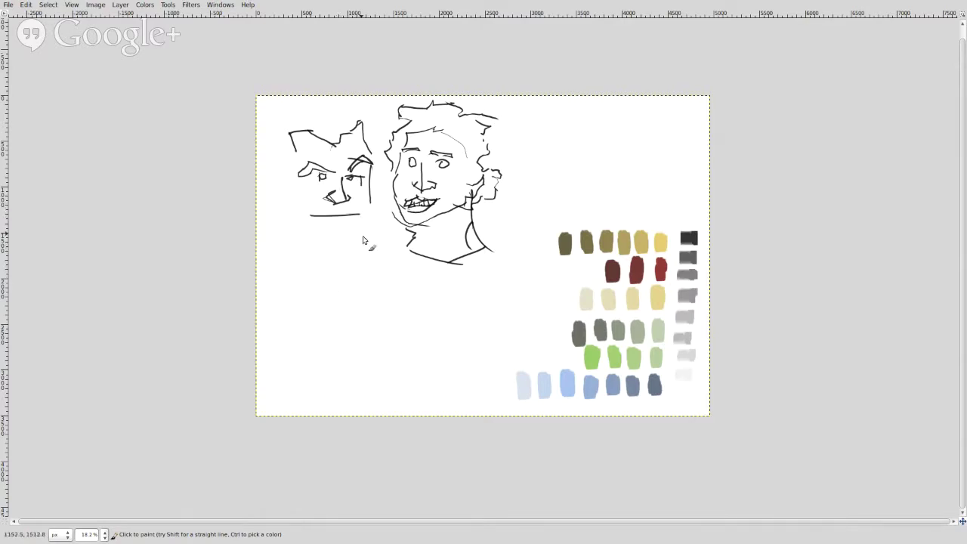
{"action": "left_click_drag", "start_coordinate": [354, 243], "coordinate": [370, 204]}
Add the sideburn, outer ear, neck and pointed jawline to the second face
{"action": "mouse_move", "coordinate": [290, 151]}
{"action": "left_mouse_down"}
{"action": "mouse_move", "coordinate": [271, 159]}
{"action": "mouse_move", "coordinate": [272, 181]}
{"action": "left_mouse_up"}
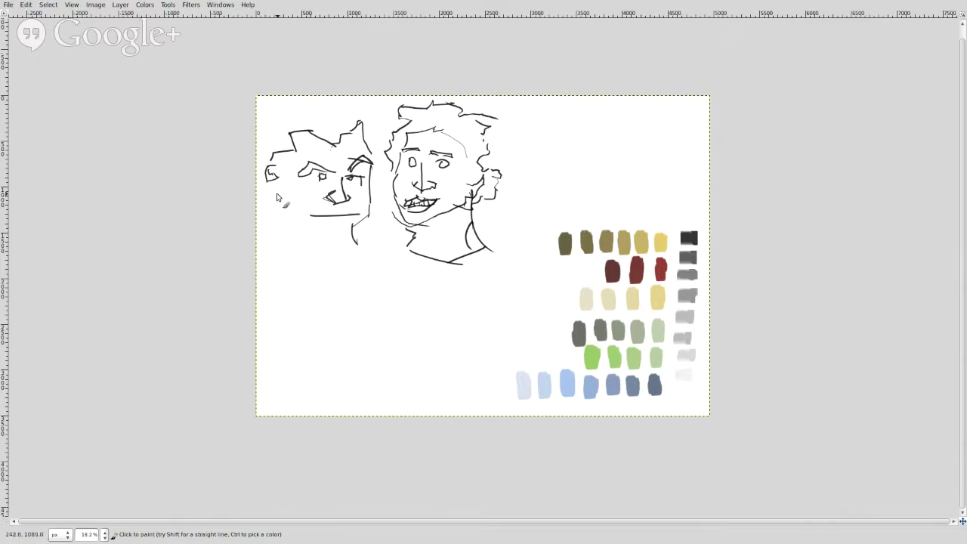
{"action": "mouse_move", "coordinate": [281, 194]}
{"action": "left_mouse_down"}
{"action": "mouse_move", "coordinate": [267, 192]}
{"action": "mouse_move", "coordinate": [268, 179]}
{"action": "mouse_move", "coordinate": [273, 187]}
{"action": "left_mouse_up"}
{"action": "left_click_drag", "start_coordinate": [281, 198], "coordinate": [278, 237]}
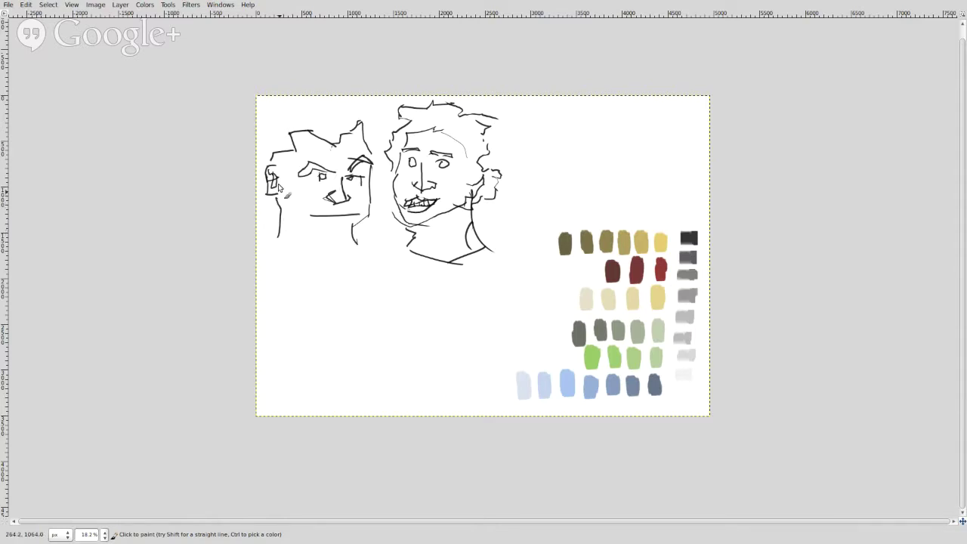
{"action": "left_click_drag", "start_coordinate": [281, 198], "coordinate": [333, 246]}
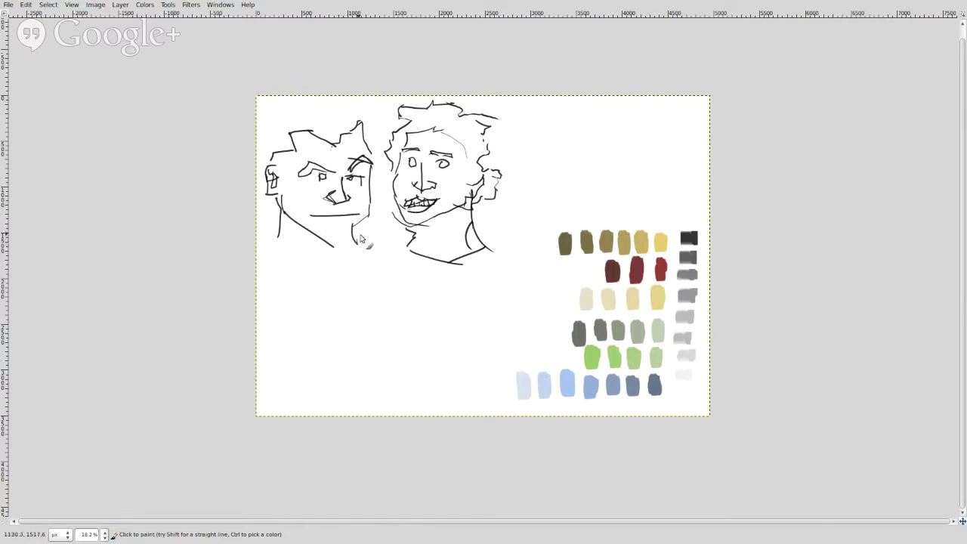
{"action": "left_click_drag", "start_coordinate": [333, 246], "coordinate": [353, 239]}
Draw a shirt collar and the upper part of a tie beneath the second face
{"action": "left_click_drag", "start_coordinate": [358, 241], "coordinate": [318, 272]}
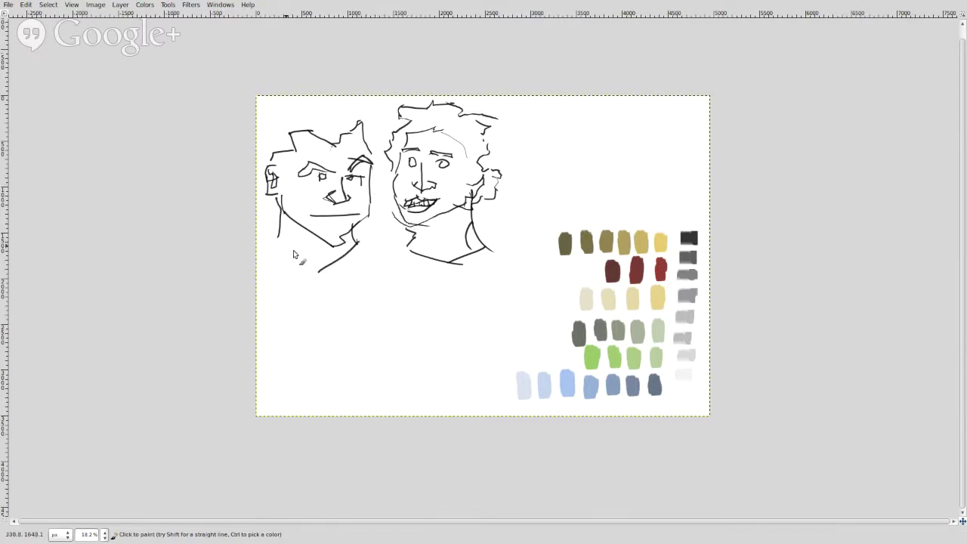
{"action": "left_click_drag", "start_coordinate": [276, 239], "coordinate": [330, 277]}
{"action": "mouse_move", "coordinate": [352, 234]}
{"action": "left_mouse_down"}
{"action": "mouse_move", "coordinate": [363, 243]}
{"action": "mouse_move", "coordinate": [338, 287]}
{"action": "left_mouse_up"}
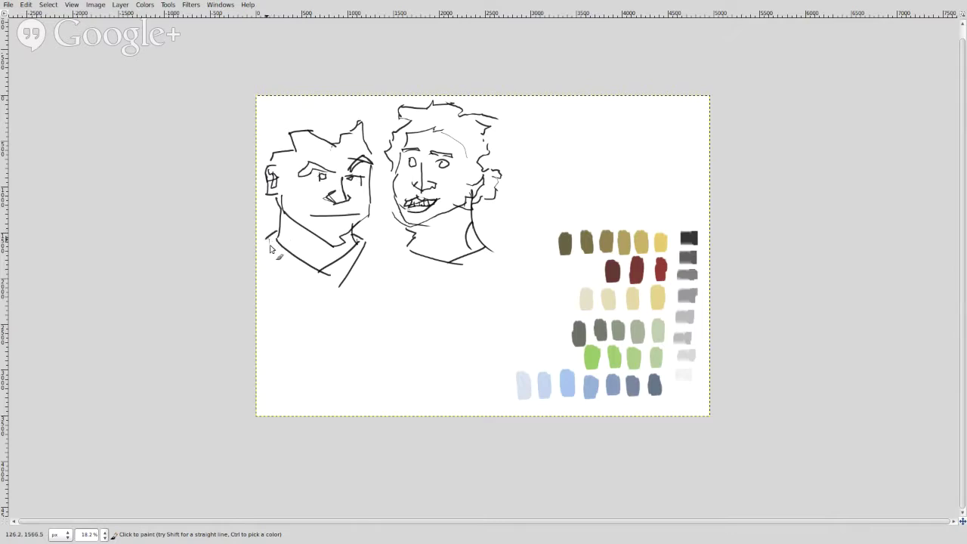
{"action": "left_click_drag", "start_coordinate": [268, 237], "coordinate": [327, 311]}
{"action": "mouse_move", "coordinate": [323, 272]}
{"action": "left_mouse_down"}
{"action": "mouse_move", "coordinate": [318, 285]}
{"action": "mouse_move", "coordinate": [326, 277]}
{"action": "mouse_move", "coordinate": [340, 286]}
{"action": "left_mouse_up"}
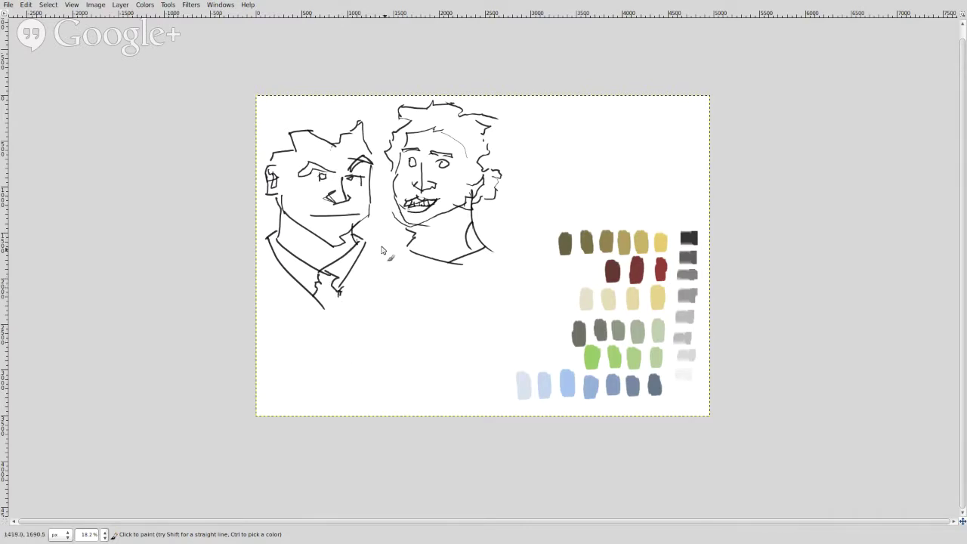
Add a shoulder line and inner ear to the second figure and outline the hair on top of its head
{"action": "left_click_drag", "start_coordinate": [366, 246], "coordinate": [392, 261]}
{"action": "mouse_move", "coordinate": [378, 167]}
{"action": "left_mouse_down"}
{"action": "mouse_move", "coordinate": [280, 179]}
{"action": "mouse_move", "coordinate": [377, 163]}
{"action": "mouse_move", "coordinate": [366, 111]}
{"action": "mouse_move", "coordinate": [270, 102]}
{"action": "mouse_move", "coordinate": [378, 109]}
{"action": "mouse_move", "coordinate": [341, 109]}
{"action": "mouse_move", "coordinate": [337, 100]}
{"action": "mouse_move", "coordinate": [355, 108]}
{"action": "mouse_move", "coordinate": [283, 115]}
{"action": "left_mouse_up"}
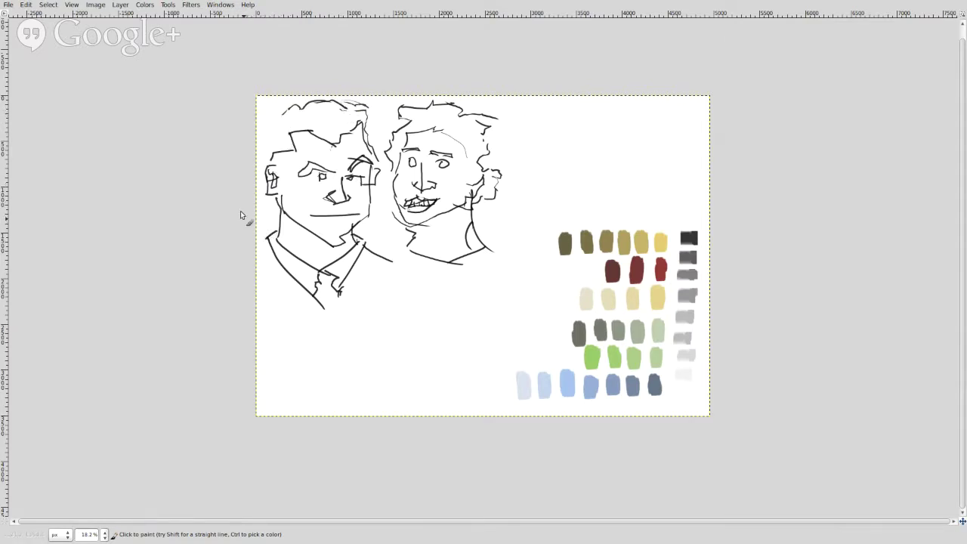
{"action": "mouse_move", "coordinate": [275, 176]}
{"action": "left_mouse_down"}
{"action": "mouse_move", "coordinate": [266, 155]}
{"action": "mouse_move", "coordinate": [291, 113]}
{"action": "left_mouse_up"}
Draw the wavy-haired figure's arm and torso contours, plus small hand-like shapes between the two figures
{"action": "left_click_drag", "start_coordinate": [495, 176], "coordinate": [509, 260]}
{"action": "mouse_move", "coordinate": [510, 110]}
{"action": "left_mouse_down"}
{"action": "mouse_move", "coordinate": [553, 219]}
{"action": "mouse_move", "coordinate": [556, 254]}
{"action": "left_mouse_up"}
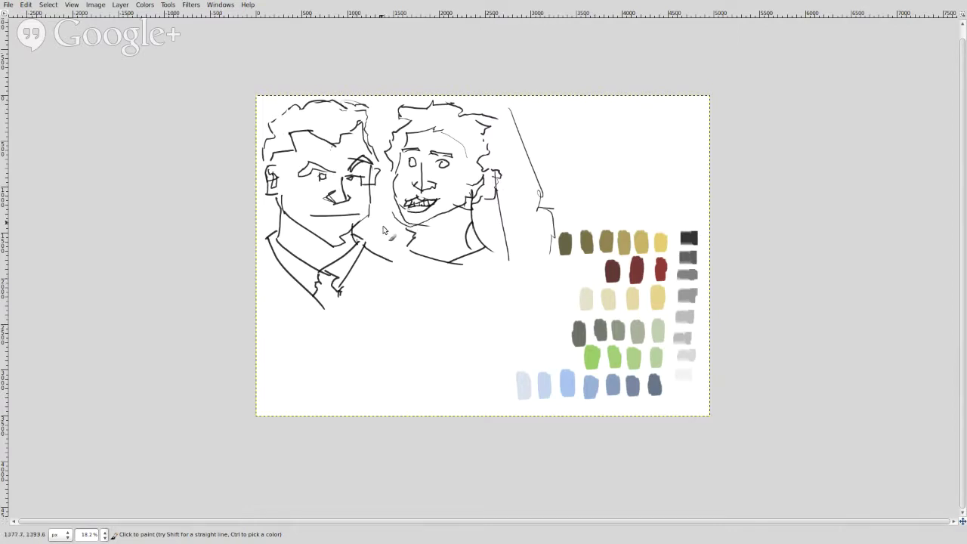
{"action": "mouse_move", "coordinate": [419, 259]}
{"action": "left_mouse_down"}
{"action": "mouse_move", "coordinate": [374, 238]}
{"action": "mouse_move", "coordinate": [388, 221]}
{"action": "mouse_move", "coordinate": [380, 213]}
{"action": "mouse_move", "coordinate": [382, 232]}
{"action": "mouse_move", "coordinate": [404, 238]}
{"action": "mouse_move", "coordinate": [378, 261]}
{"action": "mouse_move", "coordinate": [365, 248]}
{"action": "mouse_move", "coordinate": [411, 273]}
{"action": "mouse_move", "coordinate": [406, 257]}
{"action": "mouse_move", "coordinate": [418, 276]}
{"action": "mouse_move", "coordinate": [398, 280]}
{"action": "mouse_move", "coordinate": [404, 290]}
{"action": "mouse_move", "coordinate": [377, 278]}
{"action": "mouse_move", "coordinate": [382, 287]}
{"action": "mouse_move", "coordinate": [367, 290]}
{"action": "mouse_move", "coordinate": [355, 284]}
{"action": "mouse_move", "coordinate": [371, 276]}
{"action": "mouse_move", "coordinate": [352, 274]}
{"action": "mouse_move", "coordinate": [373, 280]}
{"action": "mouse_move", "coordinate": [362, 285]}
{"action": "mouse_move", "coordinate": [373, 283]}
{"action": "mouse_move", "coordinate": [366, 300]}
{"action": "mouse_move", "coordinate": [379, 312]}
{"action": "mouse_move", "coordinate": [393, 313]}
{"action": "mouse_move", "coordinate": [411, 289]}
{"action": "mouse_move", "coordinate": [406, 330]}
{"action": "left_mouse_up"}
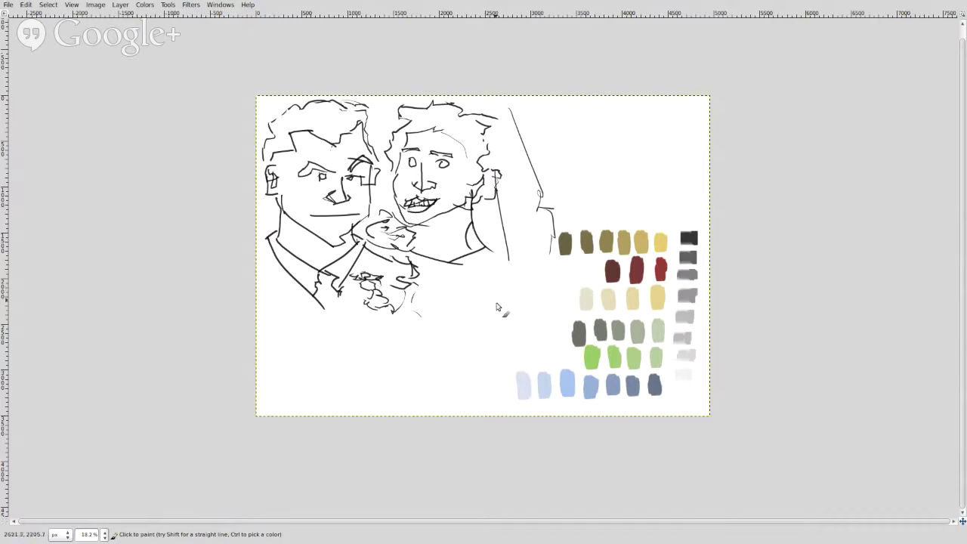
{"action": "mouse_move", "coordinate": [508, 262]}
{"action": "left_mouse_down"}
{"action": "mouse_move", "coordinate": [502, 337]}
{"action": "mouse_move", "coordinate": [478, 378]}
{"action": "left_mouse_up"}
Sketch a jagged shape with a stem at the canvas's lower middle, and run a long body contour down across the color swatches
{"action": "mouse_move", "coordinate": [310, 335]}
{"action": "left_mouse_down"}
{"action": "mouse_move", "coordinate": [325, 372]}
{"action": "mouse_move", "coordinate": [318, 367]}
{"action": "mouse_move", "coordinate": [394, 367]}
{"action": "mouse_move", "coordinate": [394, 375]}
{"action": "mouse_move", "coordinate": [360, 376]}
{"action": "mouse_move", "coordinate": [375, 381]}
{"action": "mouse_move", "coordinate": [426, 382]}
{"action": "mouse_move", "coordinate": [416, 374]}
{"action": "mouse_move", "coordinate": [445, 371]}
{"action": "mouse_move", "coordinate": [436, 372]}
{"action": "mouse_move", "coordinate": [428, 335]}
{"action": "mouse_move", "coordinate": [445, 341]}
{"action": "mouse_move", "coordinate": [370, 345]}
{"action": "mouse_move", "coordinate": [368, 330]}
{"action": "mouse_move", "coordinate": [353, 343]}
{"action": "mouse_move", "coordinate": [320, 341]}
{"action": "mouse_move", "coordinate": [381, 358]}
{"action": "mouse_move", "coordinate": [369, 365]}
{"action": "mouse_move", "coordinate": [389, 385]}
{"action": "mouse_move", "coordinate": [369, 360]}
{"action": "mouse_move", "coordinate": [368, 377]}
{"action": "mouse_move", "coordinate": [323, 344]}
{"action": "mouse_move", "coordinate": [337, 370]}
{"action": "mouse_move", "coordinate": [319, 365]}
{"action": "mouse_move", "coordinate": [337, 383]}
{"action": "mouse_move", "coordinate": [347, 380]}
{"action": "mouse_move", "coordinate": [332, 359]}
{"action": "mouse_move", "coordinate": [351, 349]}
{"action": "mouse_move", "coordinate": [419, 345]}
{"action": "mouse_move", "coordinate": [404, 354]}
{"action": "mouse_move", "coordinate": [432, 360]}
{"action": "mouse_move", "coordinate": [396, 376]}
{"action": "mouse_move", "coordinate": [382, 352]}
{"action": "left_mouse_up"}
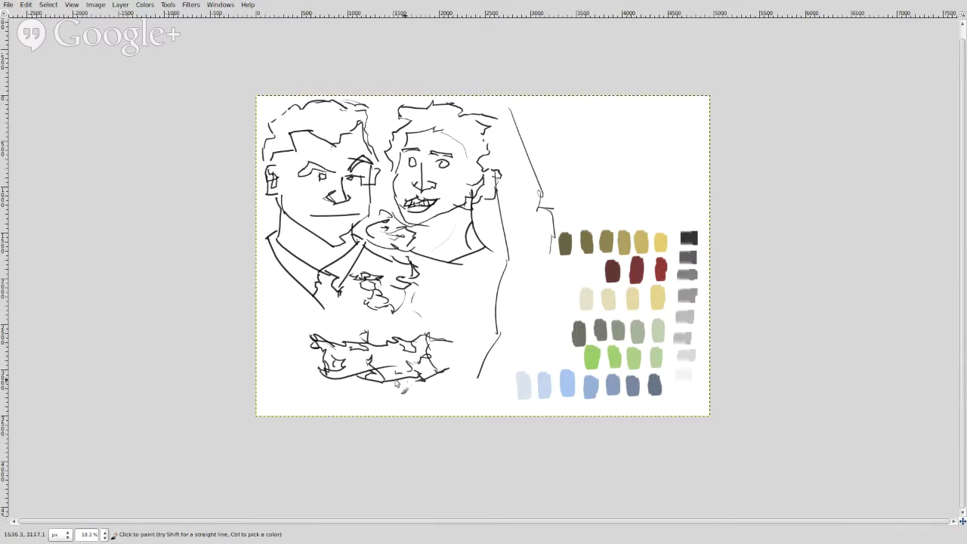
{"action": "mouse_move", "coordinate": [395, 384]}
{"action": "left_mouse_down"}
{"action": "mouse_move", "coordinate": [417, 384]}
{"action": "mouse_move", "coordinate": [423, 397]}
{"action": "mouse_move", "coordinate": [406, 401]}
{"action": "mouse_move", "coordinate": [421, 397]}
{"action": "mouse_move", "coordinate": [410, 414]}
{"action": "mouse_move", "coordinate": [425, 421]}
{"action": "mouse_move", "coordinate": [413, 394]}
{"action": "mouse_move", "coordinate": [405, 414]}
{"action": "left_mouse_up"}
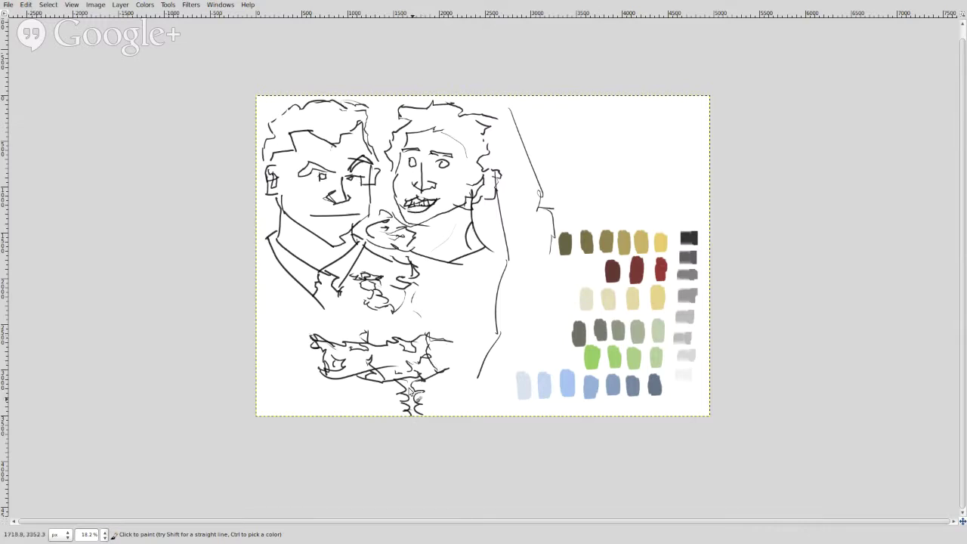
{"action": "mouse_move", "coordinate": [414, 398]}
{"action": "left_mouse_down"}
{"action": "mouse_move", "coordinate": [421, 411]}
{"action": "mouse_move", "coordinate": [399, 382]}
{"action": "mouse_move", "coordinate": [415, 418]}
{"action": "left_mouse_up"}
{"action": "left_click_drag", "start_coordinate": [439, 334], "coordinate": [483, 334]}
{"action": "mouse_move", "coordinate": [560, 254]}
{"action": "left_mouse_down"}
{"action": "mouse_move", "coordinate": [603, 386]}
{"action": "mouse_move", "coordinate": [629, 409]}
{"action": "left_mouse_up"}
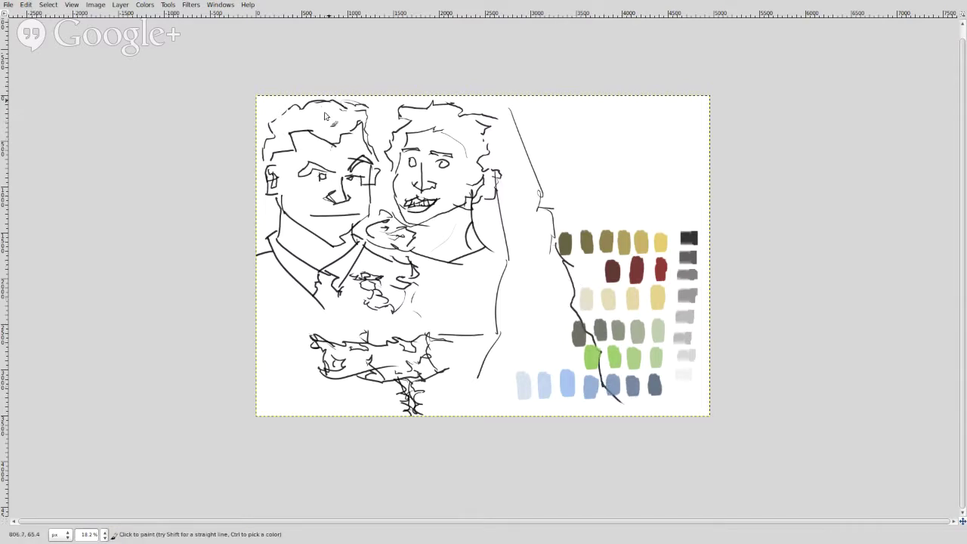
Add connecting strokes between the two heads and refine the wavy-haired figure's eyes and face outline
{"action": "mouse_move", "coordinate": [399, 143]}
{"action": "left_mouse_down"}
{"action": "mouse_move", "coordinate": [371, 121]}
{"action": "mouse_move", "coordinate": [384, 99]}
{"action": "mouse_move", "coordinate": [393, 147]}
{"action": "left_mouse_up"}
{"action": "mouse_move", "coordinate": [402, 210]}
{"action": "left_mouse_down"}
{"action": "mouse_move", "coordinate": [383, 207]}
{"action": "mouse_move", "coordinate": [399, 248]}
{"action": "left_mouse_up"}
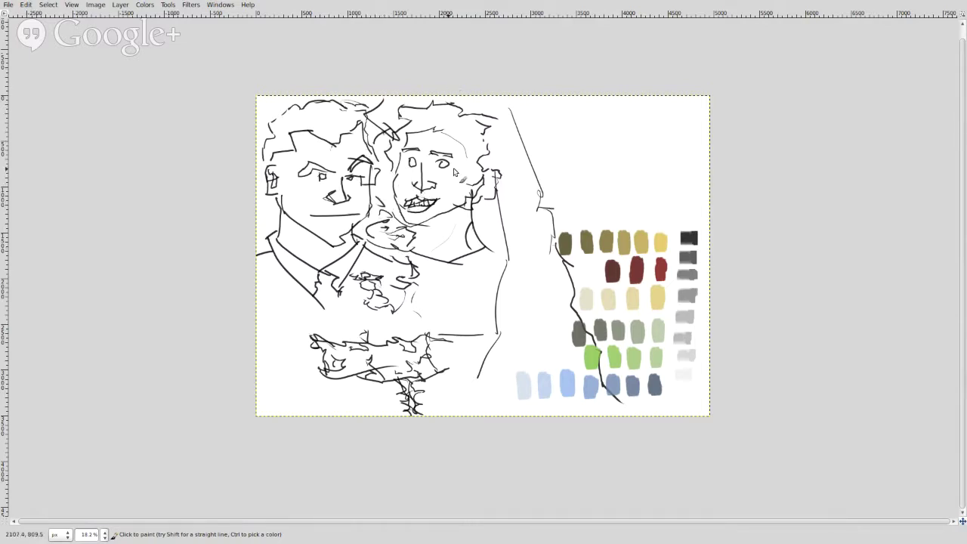
{"action": "mouse_move", "coordinate": [454, 172]}
{"action": "left_mouse_down"}
{"action": "mouse_move", "coordinate": [422, 156]}
{"action": "mouse_move", "coordinate": [387, 173]}
{"action": "left_mouse_up"}
{"action": "mouse_move", "coordinate": [421, 165]}
{"action": "left_mouse_down"}
{"action": "mouse_move", "coordinate": [404, 163]}
{"action": "mouse_move", "coordinate": [408, 171]}
{"action": "mouse_move", "coordinate": [436, 157]}
{"action": "left_mouse_up"}
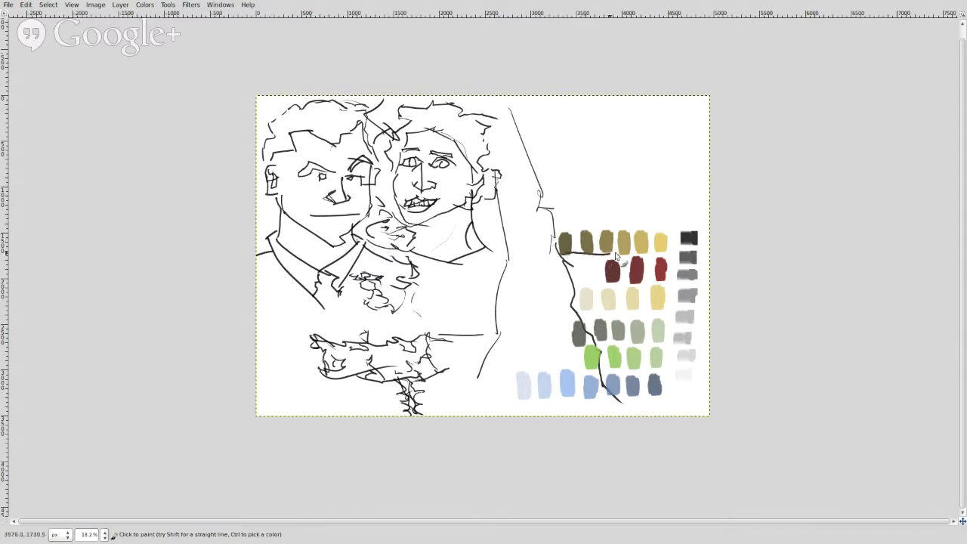
Draw a horizontal background line below the olive swatches and fill the area above it with wavy tree-like shapes
{"action": "left_click_drag", "start_coordinate": [616, 257], "coordinate": [708, 252]}
{"action": "mouse_move", "coordinate": [638, 224]}
{"action": "left_mouse_down"}
{"action": "mouse_move", "coordinate": [624, 170]}
{"action": "mouse_move", "coordinate": [638, 155]}
{"action": "mouse_move", "coordinate": [623, 129]}
{"action": "mouse_move", "coordinate": [684, 107]}
{"action": "left_mouse_up"}
{"action": "mouse_move", "coordinate": [576, 97]}
{"action": "left_mouse_down"}
{"action": "mouse_move", "coordinate": [591, 117]}
{"action": "mouse_move", "coordinate": [557, 134]}
{"action": "mouse_move", "coordinate": [564, 147]}
{"action": "mouse_move", "coordinate": [548, 160]}
{"action": "mouse_move", "coordinate": [549, 196]}
{"action": "mouse_move", "coordinate": [577, 192]}
{"action": "mouse_move", "coordinate": [582, 162]}
{"action": "mouse_move", "coordinate": [609, 141]}
{"action": "mouse_move", "coordinate": [581, 111]}
{"action": "mouse_move", "coordinate": [659, 89]}
{"action": "mouse_move", "coordinate": [613, 118]}
{"action": "mouse_move", "coordinate": [612, 154]}
{"action": "mouse_move", "coordinate": [587, 179]}
{"action": "mouse_move", "coordinate": [612, 199]}
{"action": "mouse_move", "coordinate": [587, 231]}
{"action": "mouse_move", "coordinate": [637, 248]}
{"action": "mouse_move", "coordinate": [574, 242]}
{"action": "mouse_move", "coordinate": [561, 226]}
{"action": "mouse_move", "coordinate": [550, 201]}
{"action": "left_mouse_up"}
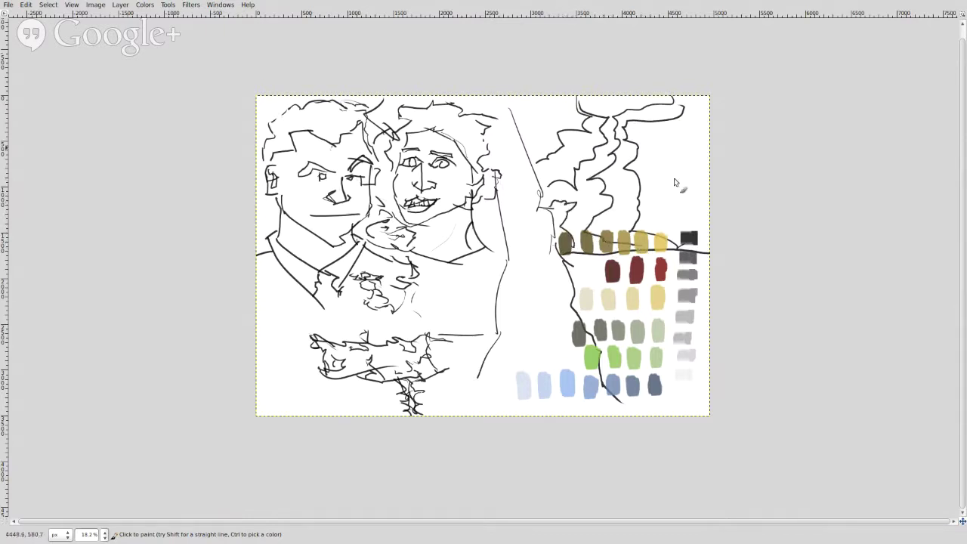
{"action": "mouse_move", "coordinate": [659, 232]}
{"action": "left_mouse_down"}
{"action": "mouse_move", "coordinate": [650, 178]}
{"action": "mouse_move", "coordinate": [636, 181]}
{"action": "mouse_move", "coordinate": [652, 187]}
{"action": "mouse_move", "coordinate": [660, 172]}
{"action": "mouse_move", "coordinate": [645, 161]}
{"action": "mouse_move", "coordinate": [654, 152]}
{"action": "mouse_move", "coordinate": [682, 138]}
{"action": "mouse_move", "coordinate": [673, 197]}
{"action": "mouse_move", "coordinate": [701, 219]}
{"action": "mouse_move", "coordinate": [688, 206]}
{"action": "mouse_move", "coordinate": [709, 181]}
{"action": "left_mouse_up"}
{"action": "mouse_move", "coordinate": [574, 127]}
{"action": "left_mouse_down"}
{"action": "mouse_move", "coordinate": [550, 119]}
{"action": "mouse_move", "coordinate": [540, 91]}
{"action": "mouse_move", "coordinate": [537, 127]}
{"action": "left_mouse_up"}
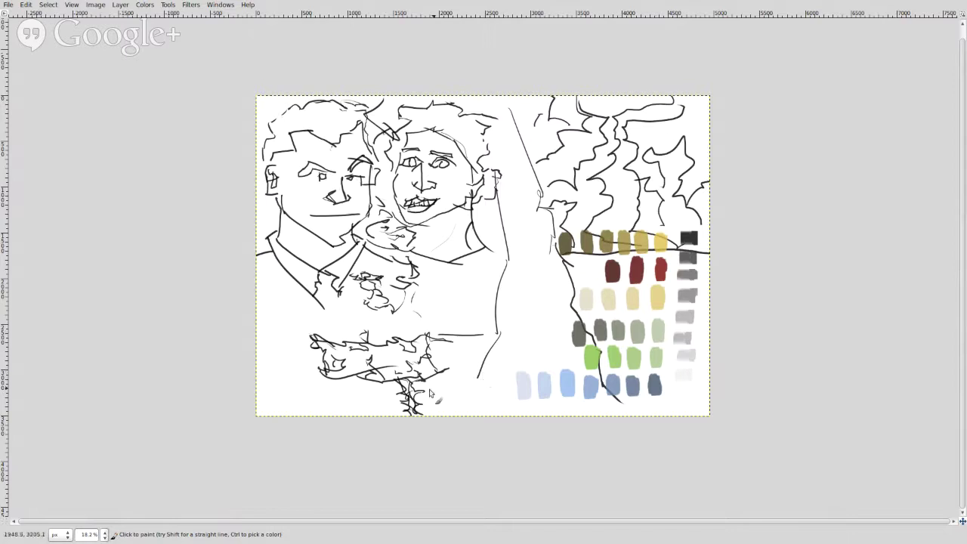
Draw horizontal lines across the lower background, a zigzag over the swatches and angular objects along the lower-left line
{"action": "left_click_drag", "start_coordinate": [436, 387], "coordinate": [718, 387]}
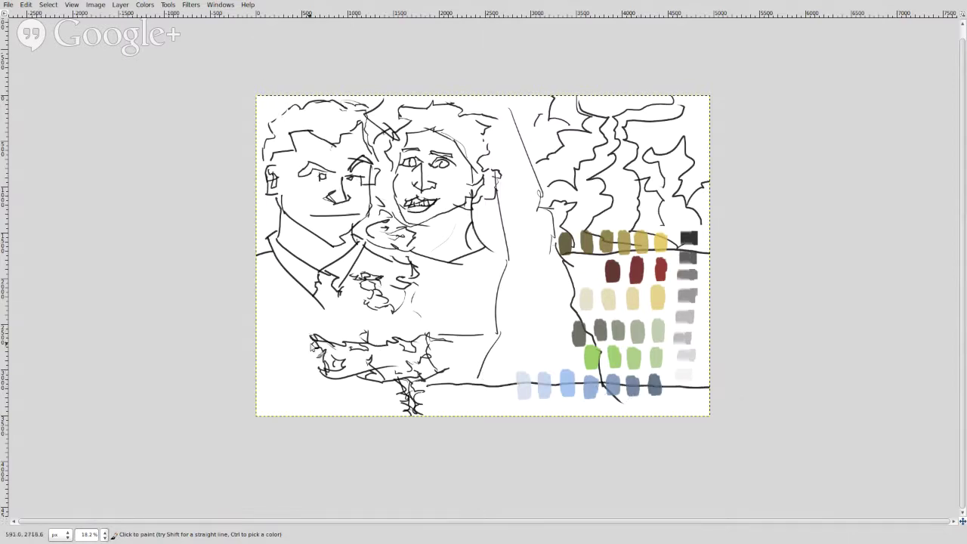
{"action": "left_click_drag", "start_coordinate": [311, 346], "coordinate": [255, 344]}
{"action": "mouse_move", "coordinate": [609, 260]}
{"action": "left_mouse_down"}
{"action": "mouse_move", "coordinate": [581, 262]}
{"action": "mouse_move", "coordinate": [603, 281]}
{"action": "mouse_move", "coordinate": [568, 288]}
{"action": "mouse_move", "coordinate": [658, 257]}
{"action": "mouse_move", "coordinate": [617, 276]}
{"action": "mouse_move", "coordinate": [678, 280]}
{"action": "mouse_move", "coordinate": [616, 304]}
{"action": "mouse_move", "coordinate": [650, 312]}
{"action": "mouse_move", "coordinate": [615, 328]}
{"action": "mouse_move", "coordinate": [712, 350]}
{"action": "mouse_move", "coordinate": [630, 368]}
{"action": "mouse_move", "coordinate": [653, 376]}
{"action": "mouse_move", "coordinate": [655, 360]}
{"action": "mouse_move", "coordinate": [594, 329]}
{"action": "left_mouse_up"}
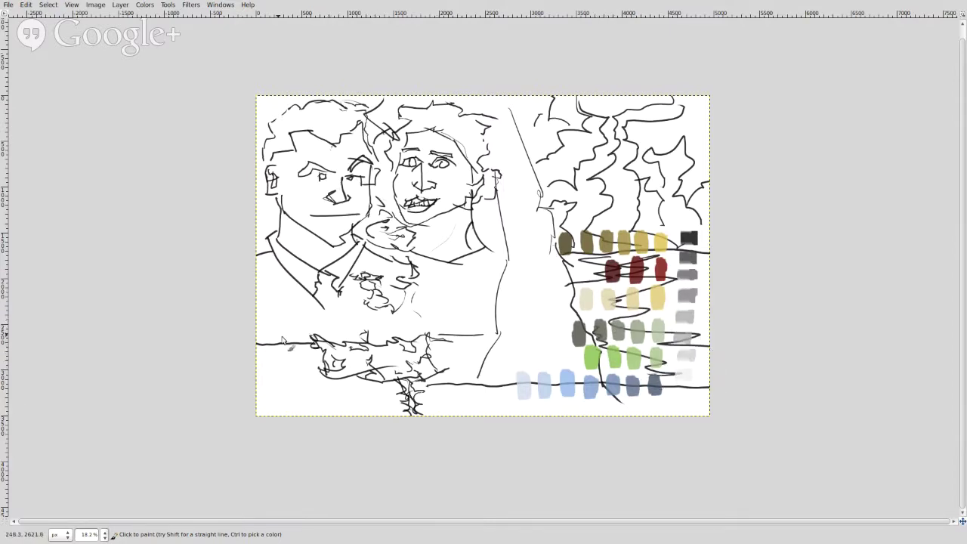
{"action": "mouse_move", "coordinate": [282, 338]}
{"action": "left_mouse_down"}
{"action": "mouse_move", "coordinate": [268, 322]}
{"action": "mouse_move", "coordinate": [269, 338]}
{"action": "mouse_move", "coordinate": [279, 297]}
{"action": "mouse_move", "coordinate": [288, 329]}
{"action": "mouse_move", "coordinate": [288, 319]}
{"action": "mouse_move", "coordinate": [303, 320]}
{"action": "mouse_move", "coordinate": [303, 335]}
{"action": "mouse_move", "coordinate": [324, 321]}
{"action": "mouse_move", "coordinate": [326, 337]}
{"action": "mouse_move", "coordinate": [369, 323]}
{"action": "mouse_move", "coordinate": [359, 324]}
{"action": "mouse_move", "coordinate": [383, 337]}
{"action": "mouse_move", "coordinate": [411, 321]}
{"action": "mouse_move", "coordinate": [375, 329]}
{"action": "mouse_move", "coordinate": [353, 314]}
{"action": "mouse_move", "coordinate": [322, 339]}
{"action": "mouse_move", "coordinate": [310, 319]}
{"action": "left_mouse_up"}
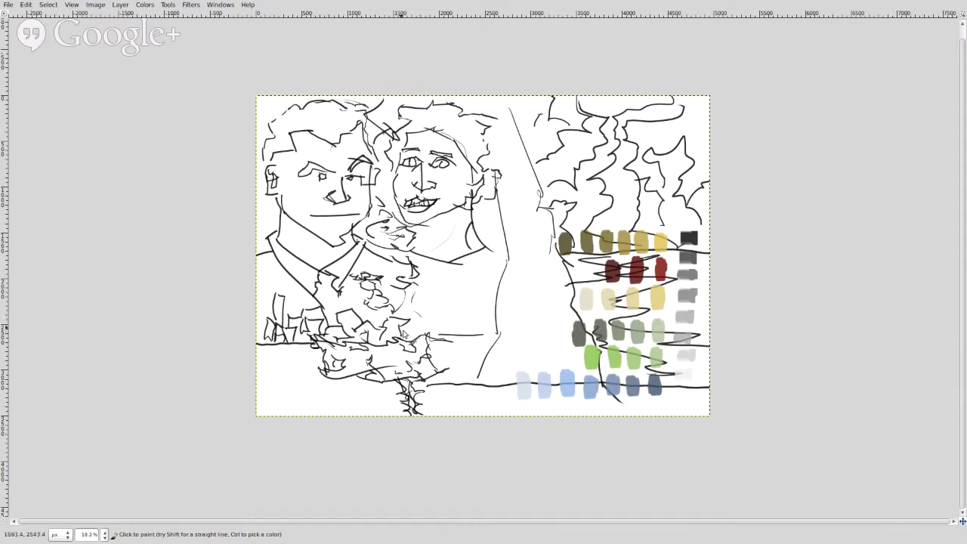
Sketch blocky angular shapes on the horizontal line behind the figures and wavy water lines across the lower canvas
{"action": "mouse_move", "coordinate": [403, 334]}
{"action": "left_mouse_down"}
{"action": "mouse_move", "coordinate": [439, 320]}
{"action": "mouse_move", "coordinate": [432, 331]}
{"action": "mouse_move", "coordinate": [452, 330]}
{"action": "mouse_move", "coordinate": [455, 314]}
{"action": "mouse_move", "coordinate": [439, 309]}
{"action": "mouse_move", "coordinate": [437, 318]}
{"action": "mouse_move", "coordinate": [463, 311]}
{"action": "mouse_move", "coordinate": [446, 292]}
{"action": "mouse_move", "coordinate": [480, 312]}
{"action": "mouse_move", "coordinate": [467, 323]}
{"action": "mouse_move", "coordinate": [487, 335]}
{"action": "mouse_move", "coordinate": [464, 325]}
{"action": "mouse_move", "coordinate": [488, 322]}
{"action": "mouse_move", "coordinate": [485, 285]}
{"action": "mouse_move", "coordinate": [457, 305]}
{"action": "left_mouse_up"}
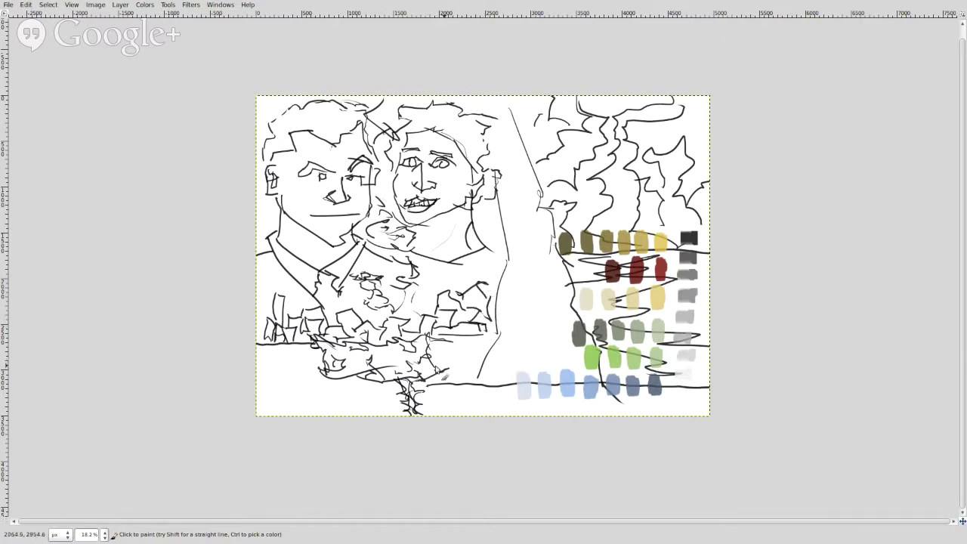
{"action": "left_click_drag", "start_coordinate": [452, 346], "coordinate": [504, 356]}
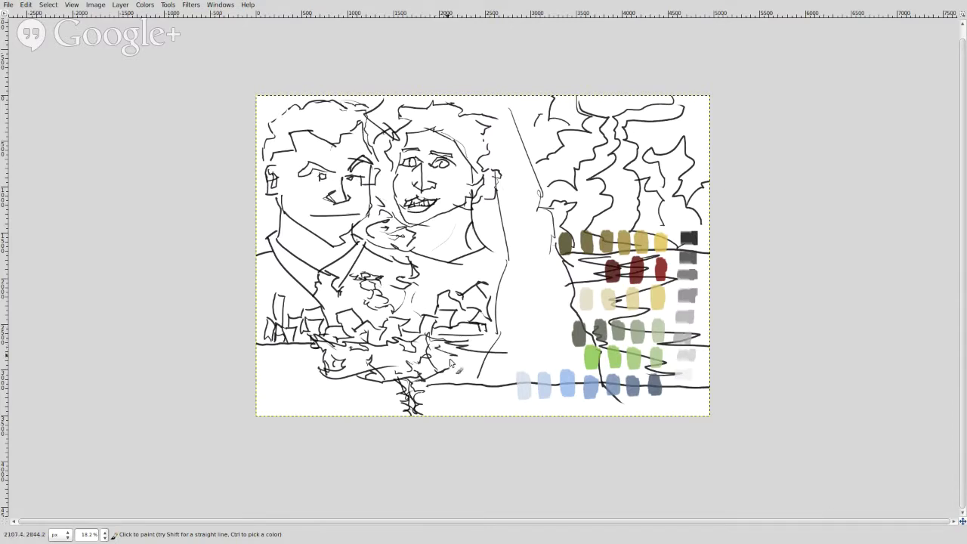
{"action": "mouse_move", "coordinate": [287, 355]}
{"action": "left_mouse_down"}
{"action": "mouse_move", "coordinate": [305, 374]}
{"action": "mouse_move", "coordinate": [295, 382]}
{"action": "mouse_move", "coordinate": [373, 395]}
{"action": "mouse_move", "coordinate": [331, 388]}
{"action": "left_mouse_up"}
{"action": "mouse_move", "coordinate": [267, 369]}
{"action": "left_mouse_down"}
{"action": "mouse_move", "coordinate": [281, 364]}
{"action": "mouse_move", "coordinate": [302, 402]}
{"action": "mouse_move", "coordinate": [253, 408]}
{"action": "left_mouse_up"}
{"action": "mouse_move", "coordinate": [493, 392]}
{"action": "left_mouse_down"}
{"action": "mouse_move", "coordinate": [465, 399]}
{"action": "mouse_move", "coordinate": [661, 398]}
{"action": "mouse_move", "coordinate": [625, 393]}
{"action": "mouse_move", "coordinate": [567, 414]}
{"action": "left_mouse_up"}
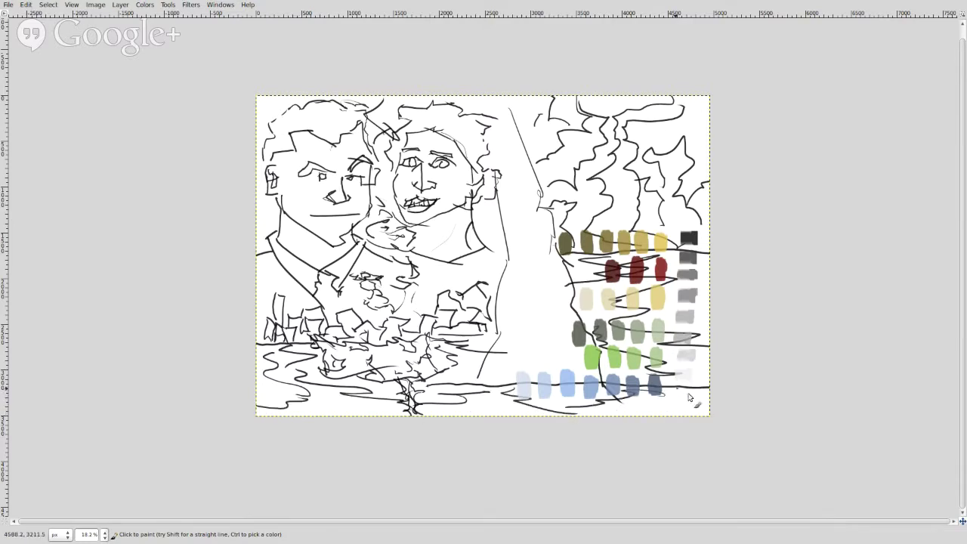
{"action": "left_click_drag", "start_coordinate": [688, 397], "coordinate": [665, 384]}
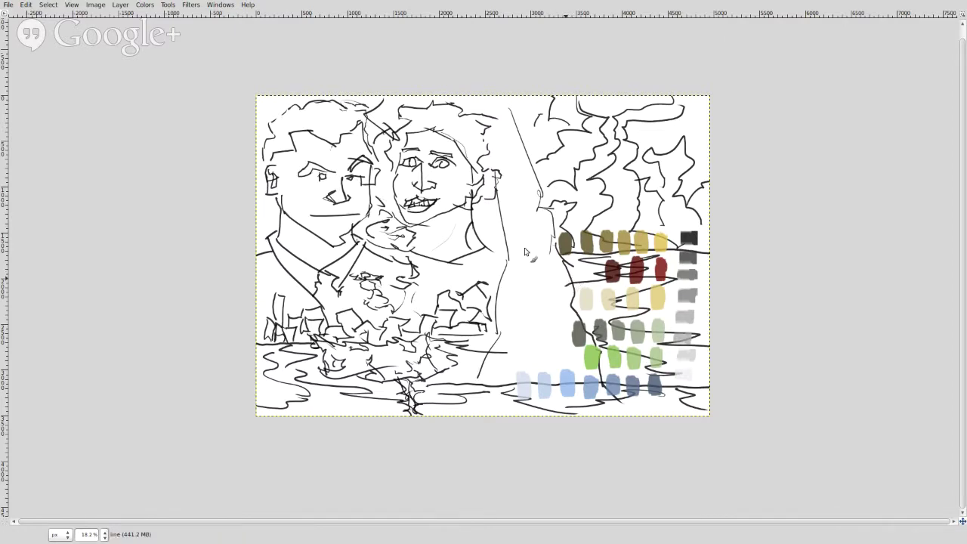
Make the bw layer active, set the brush size to 248.15 and shade the right side of the wavy-haired figure's face light gray
{"action": "key", "text": "Tab"}
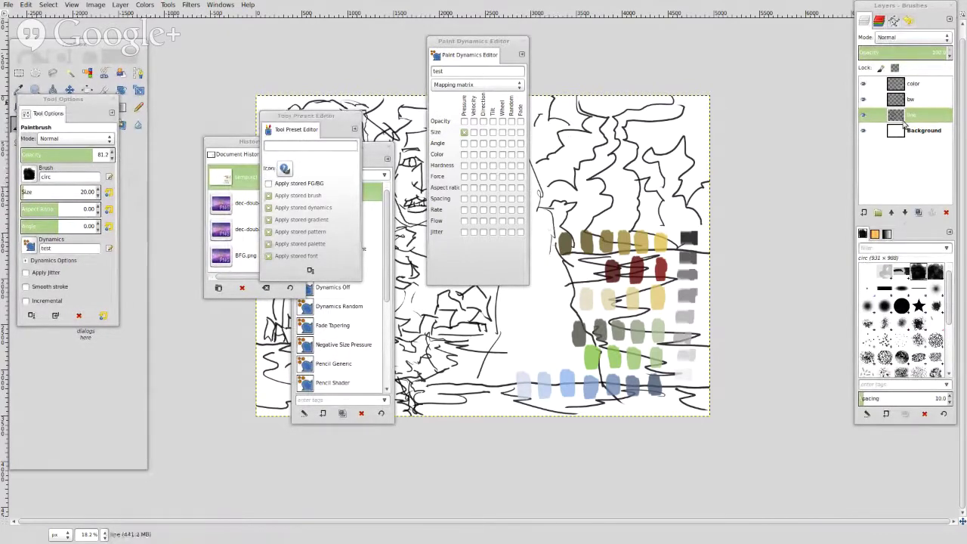
{"action": "left_click", "coordinate": [911, 101]}
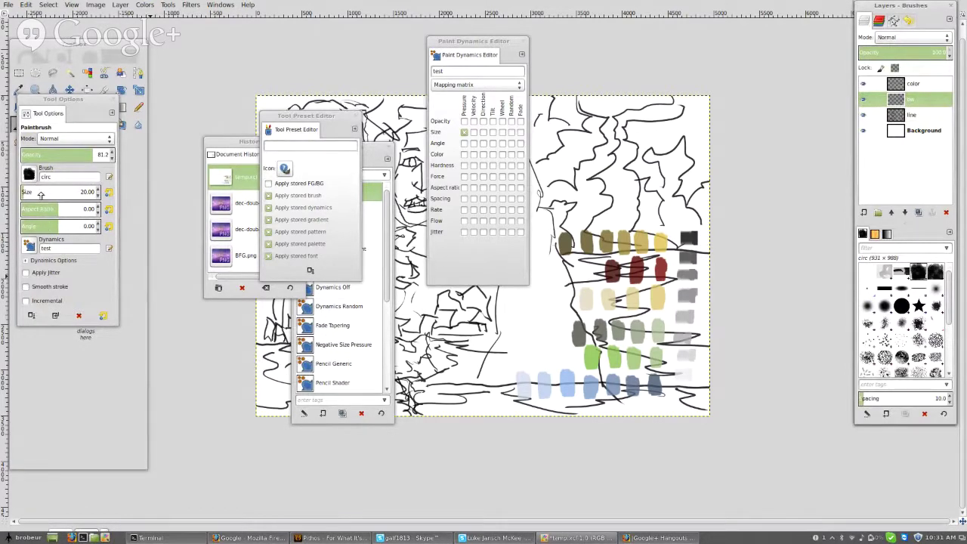
{"action": "left_click_drag", "start_coordinate": [41, 194], "coordinate": [200, 250]}
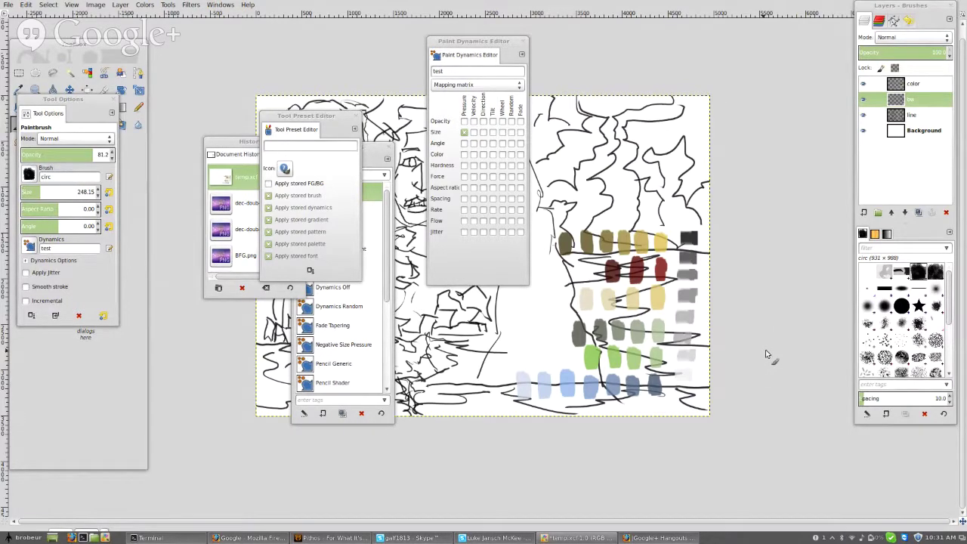
{"action": "key", "text": "Tab"}
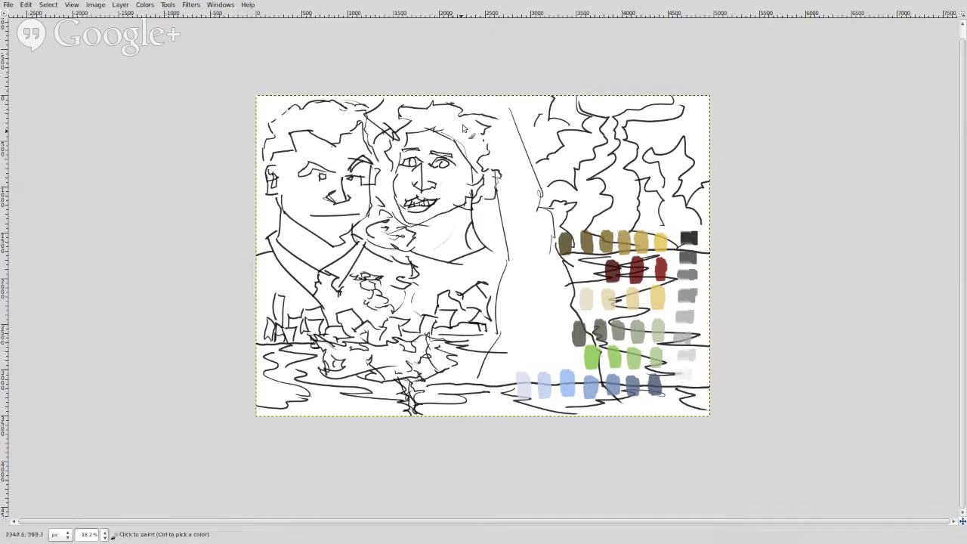
{"action": "key", "text": "ctrl"}
{"action": "mouse_move", "coordinate": [457, 181]}
{"action": "left_mouse_down"}
{"action": "mouse_move", "coordinate": [427, 180]}
{"action": "mouse_move", "coordinate": [467, 187]}
{"action": "mouse_move", "coordinate": [458, 153]}
{"action": "mouse_move", "coordinate": [438, 142]}
{"action": "mouse_move", "coordinate": [472, 178]}
{"action": "mouse_move", "coordinate": [456, 201]}
{"action": "mouse_move", "coordinate": [445, 195]}
{"action": "mouse_move", "coordinate": [451, 205]}
{"action": "left_mouse_up"}
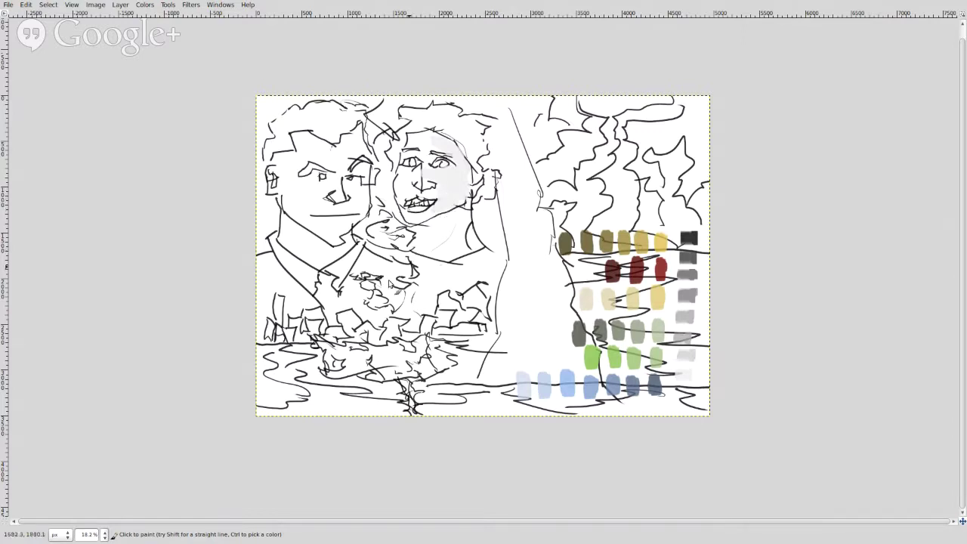
{"action": "key", "text": "alt+Tab"}
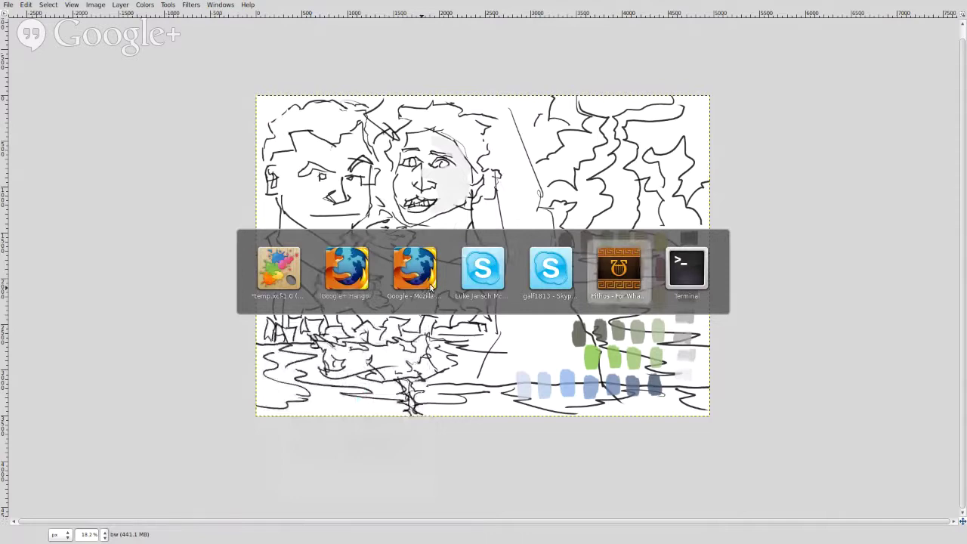
{"action": "key", "text": "alt+Tab"}
{"action": "key", "text": "alt+Tab"}
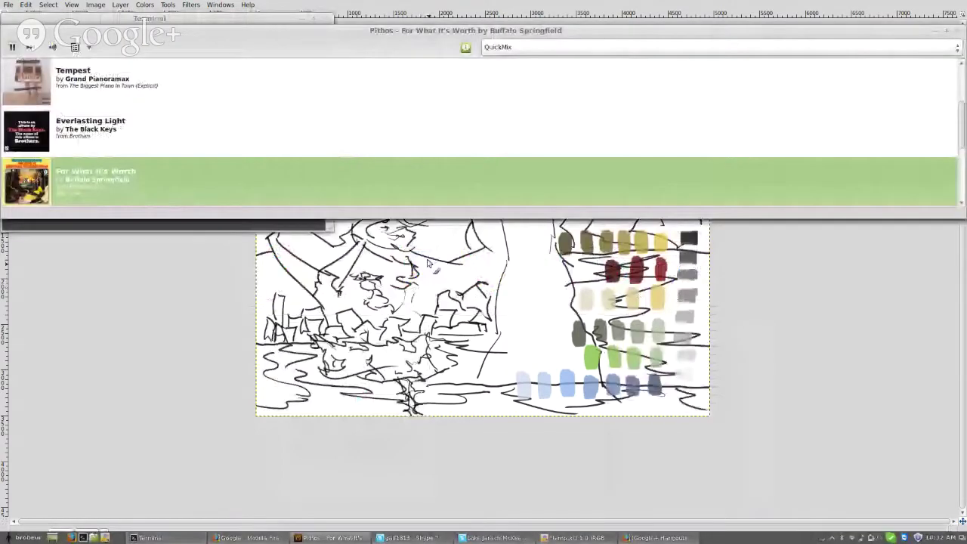
{"action": "key", "text": "alt+Tab"}
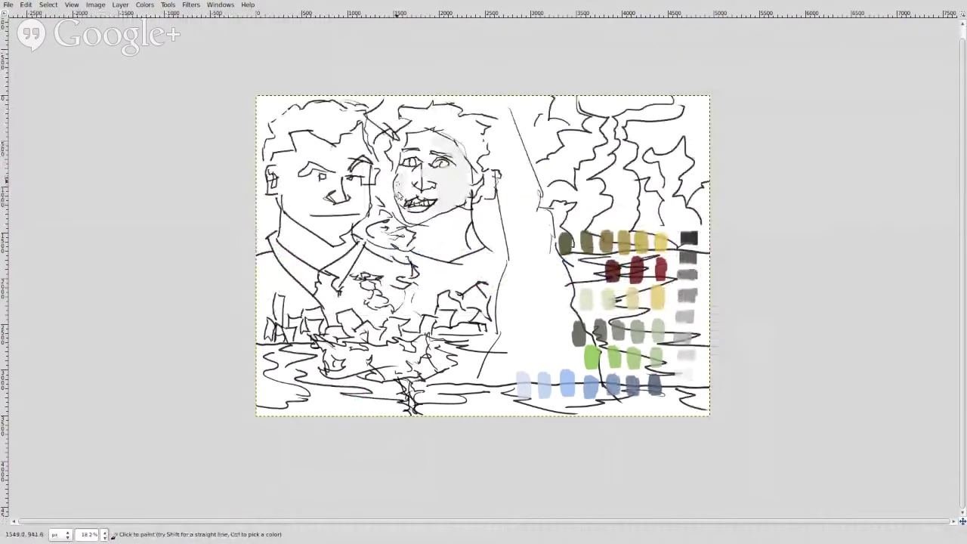
Fill the rest of the wavy-haired figure's face, the other figure's face and both necks with light gray
{"action": "mouse_move", "coordinate": [409, 194]}
{"action": "left_mouse_down"}
{"action": "mouse_move", "coordinate": [412, 174]}
{"action": "mouse_move", "coordinate": [403, 172]}
{"action": "mouse_move", "coordinate": [404, 204]}
{"action": "left_mouse_up"}
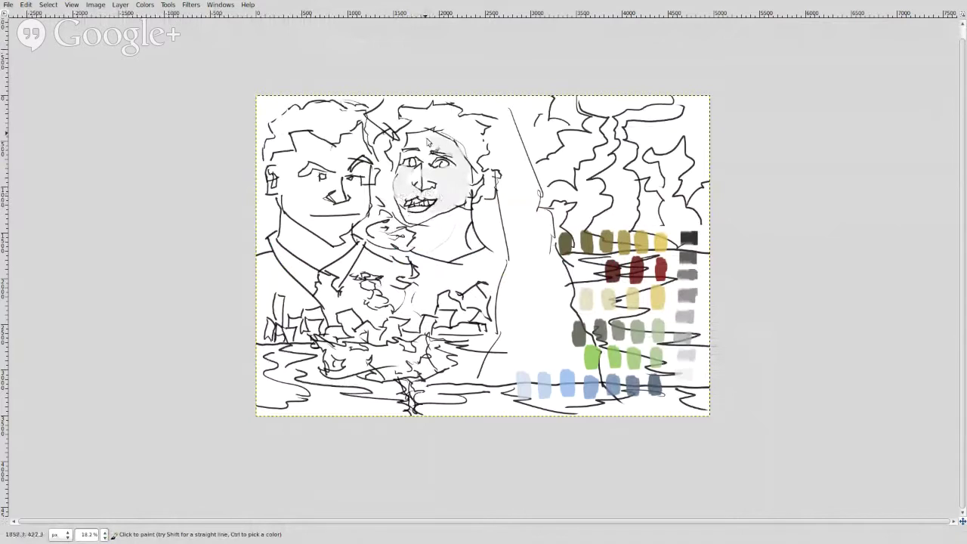
{"action": "mouse_move", "coordinate": [428, 141]}
{"action": "left_mouse_down"}
{"action": "mouse_move", "coordinate": [414, 142]}
{"action": "mouse_move", "coordinate": [425, 161]}
{"action": "mouse_move", "coordinate": [410, 154]}
{"action": "mouse_move", "coordinate": [424, 225]}
{"action": "mouse_move", "coordinate": [408, 215]}
{"action": "mouse_move", "coordinate": [427, 221]}
{"action": "left_mouse_up"}
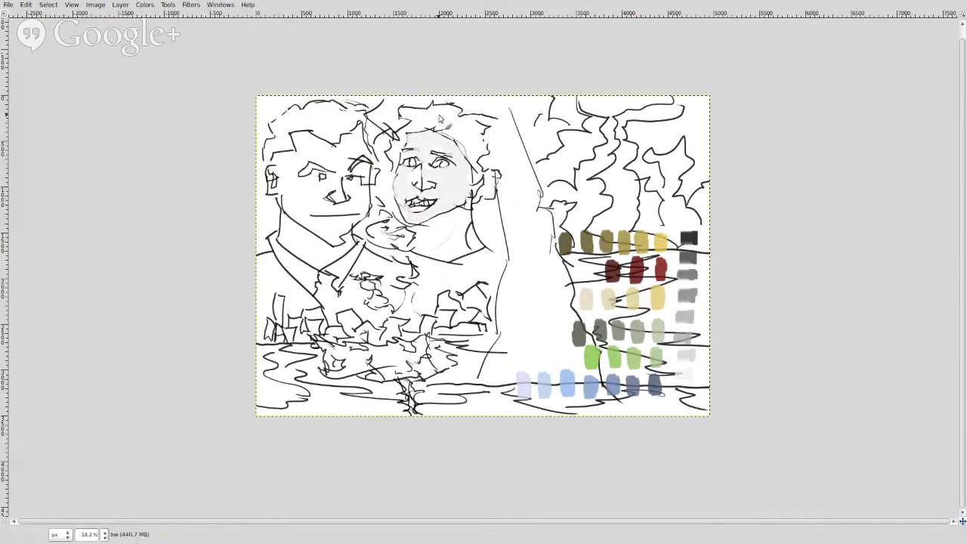
{"action": "mouse_move", "coordinate": [327, 149]}
{"action": "left_mouse_down"}
{"action": "mouse_move", "coordinate": [298, 138]}
{"action": "mouse_move", "coordinate": [307, 151]}
{"action": "mouse_move", "coordinate": [279, 159]}
{"action": "mouse_move", "coordinate": [286, 171]}
{"action": "mouse_move", "coordinate": [285, 161]}
{"action": "mouse_move", "coordinate": [311, 156]}
{"action": "mouse_move", "coordinate": [338, 167]}
{"action": "mouse_move", "coordinate": [362, 135]}
{"action": "mouse_move", "coordinate": [342, 141]}
{"action": "mouse_move", "coordinate": [339, 154]}
{"action": "mouse_move", "coordinate": [292, 192]}
{"action": "mouse_move", "coordinate": [314, 186]}
{"action": "mouse_move", "coordinate": [319, 204]}
{"action": "mouse_move", "coordinate": [301, 205]}
{"action": "mouse_move", "coordinate": [288, 178]}
{"action": "mouse_move", "coordinate": [298, 215]}
{"action": "mouse_move", "coordinate": [340, 230]}
{"action": "mouse_move", "coordinate": [347, 201]}
{"action": "mouse_move", "coordinate": [365, 201]}
{"action": "mouse_move", "coordinate": [336, 212]}
{"action": "mouse_move", "coordinate": [339, 183]}
{"action": "mouse_move", "coordinate": [339, 195]}
{"action": "mouse_move", "coordinate": [315, 190]}
{"action": "mouse_move", "coordinate": [368, 173]}
{"action": "left_mouse_up"}
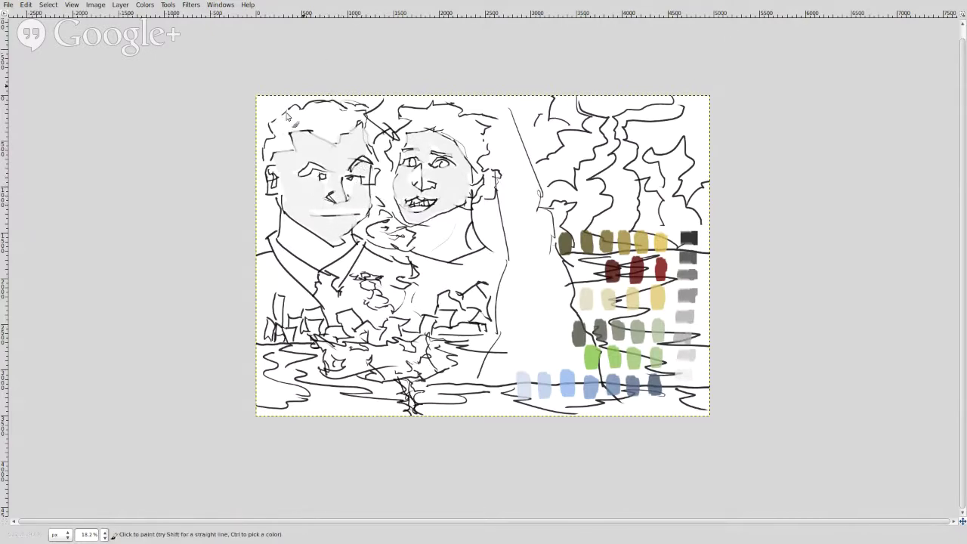
{"action": "mouse_move", "coordinate": [277, 218]}
{"action": "left_mouse_down"}
{"action": "mouse_move", "coordinate": [301, 252]}
{"action": "mouse_move", "coordinate": [316, 261]}
{"action": "mouse_move", "coordinate": [292, 230]}
{"action": "mouse_move", "coordinate": [350, 249]}
{"action": "left_mouse_up"}
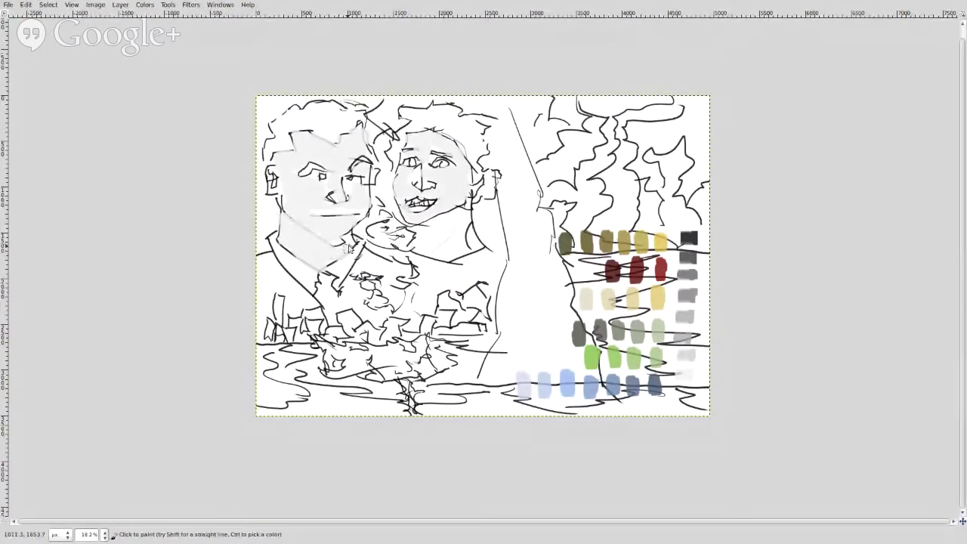
{"action": "mouse_move", "coordinate": [464, 240]}
{"action": "left_mouse_down"}
{"action": "mouse_move", "coordinate": [446, 257]}
{"action": "mouse_move", "coordinate": [421, 236]}
{"action": "mouse_move", "coordinate": [452, 226]}
{"action": "mouse_move", "coordinate": [461, 240]}
{"action": "mouse_move", "coordinate": [429, 243]}
{"action": "mouse_move", "coordinate": [431, 253]}
{"action": "left_mouse_up"}
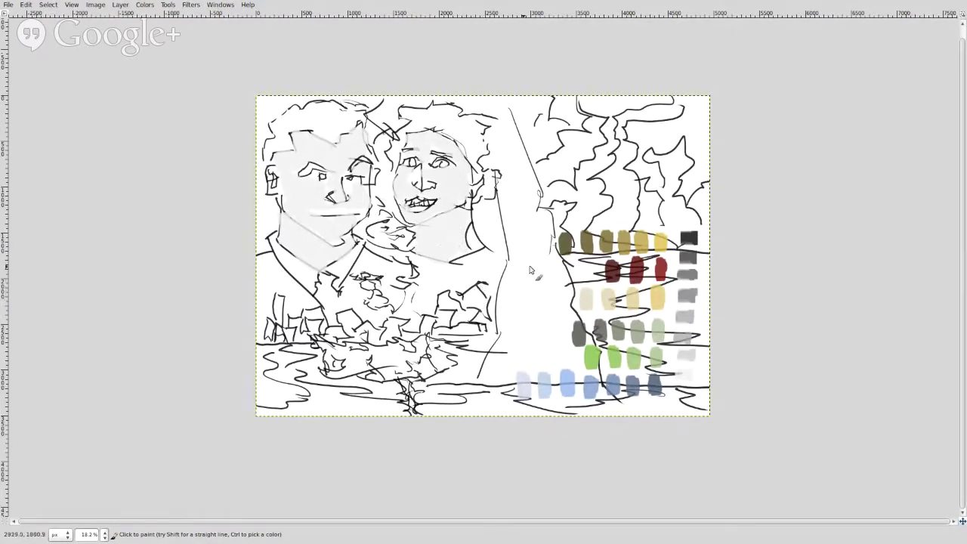
Sample a black color from the canvas and paint the wavy-haired figure's hair and side bun with it
{"action": "key", "text": "ctrl"}
{"action": "left_click", "coordinate": [700, 224], "text": "ctrl"}
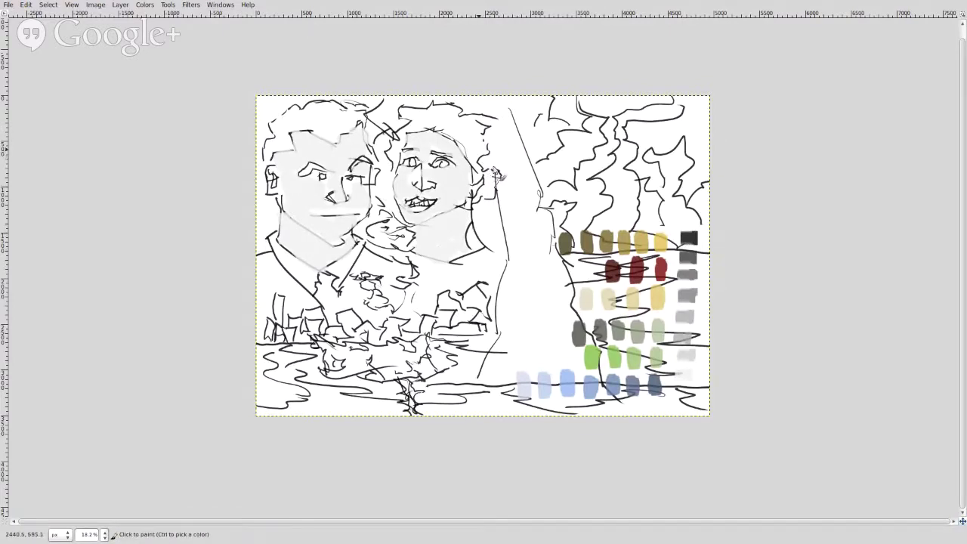
{"action": "mouse_move", "coordinate": [453, 141]}
{"action": "left_mouse_down"}
{"action": "mouse_move", "coordinate": [483, 137]}
{"action": "mouse_move", "coordinate": [479, 126]}
{"action": "mouse_move", "coordinate": [464, 159]}
{"action": "left_mouse_up"}
{"action": "mouse_move", "coordinate": [438, 121]}
{"action": "left_mouse_down"}
{"action": "mouse_move", "coordinate": [413, 129]}
{"action": "mouse_move", "coordinate": [436, 115]}
{"action": "mouse_move", "coordinate": [431, 104]}
{"action": "mouse_move", "coordinate": [453, 111]}
{"action": "mouse_move", "coordinate": [436, 108]}
{"action": "mouse_move", "coordinate": [452, 121]}
{"action": "mouse_move", "coordinate": [447, 109]}
{"action": "mouse_move", "coordinate": [476, 121]}
{"action": "mouse_move", "coordinate": [452, 128]}
{"action": "mouse_move", "coordinate": [496, 185]}
{"action": "left_mouse_up"}
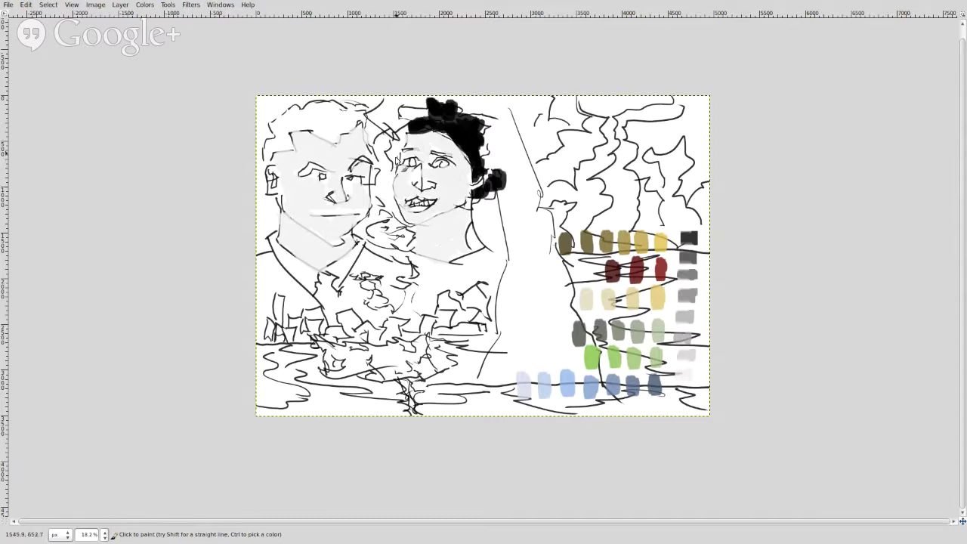
{"action": "mouse_move", "coordinate": [403, 172]}
{"action": "left_mouse_down"}
{"action": "mouse_move", "coordinate": [399, 136]}
{"action": "mouse_move", "coordinate": [430, 112]}
{"action": "mouse_move", "coordinate": [421, 105]}
{"action": "mouse_move", "coordinate": [393, 136]}
{"action": "left_mouse_up"}
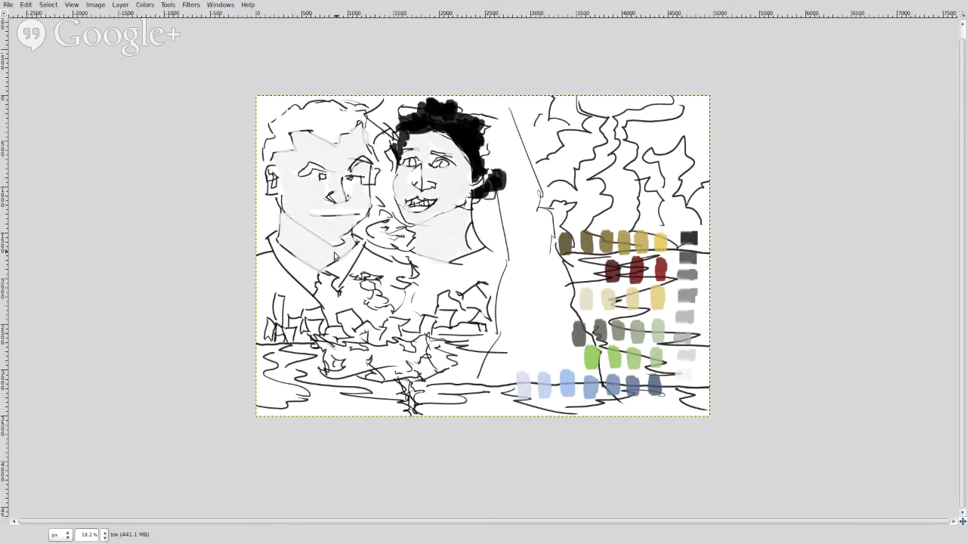
Switch to Pithos, choose the station listed directly below "Play your video games", and return to the painting
{"action": "key", "text": "alt+Tab"}
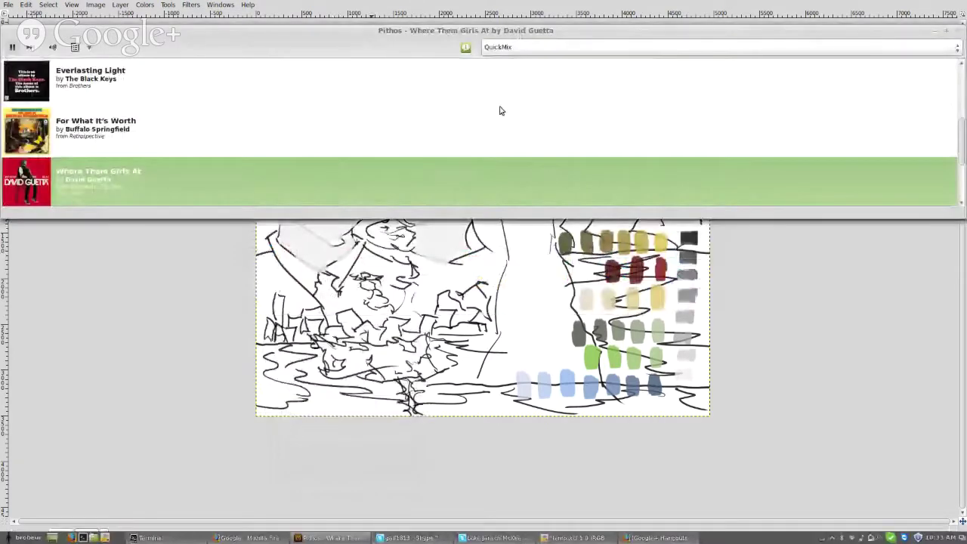
{"action": "left_click", "coordinate": [508, 47]}
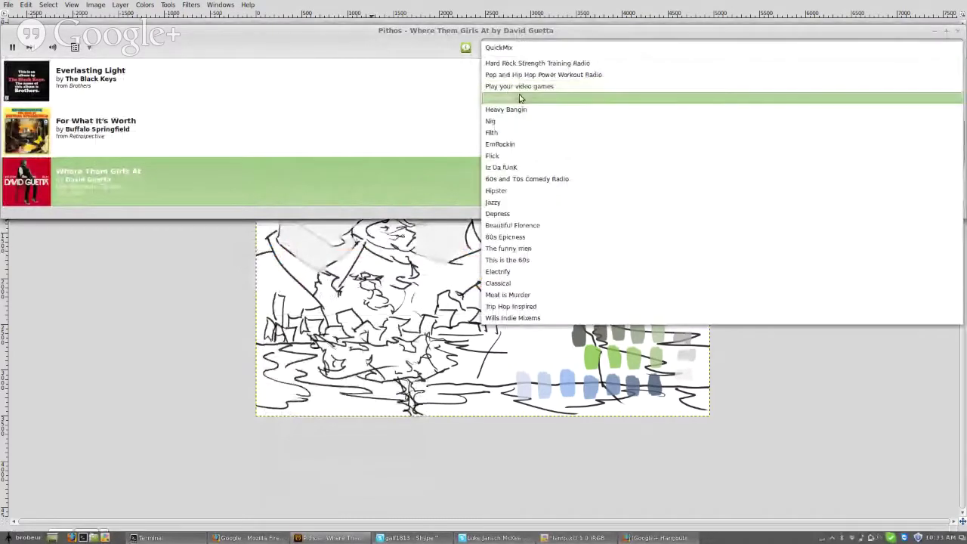
{"action": "left_click", "coordinate": [519, 98]}
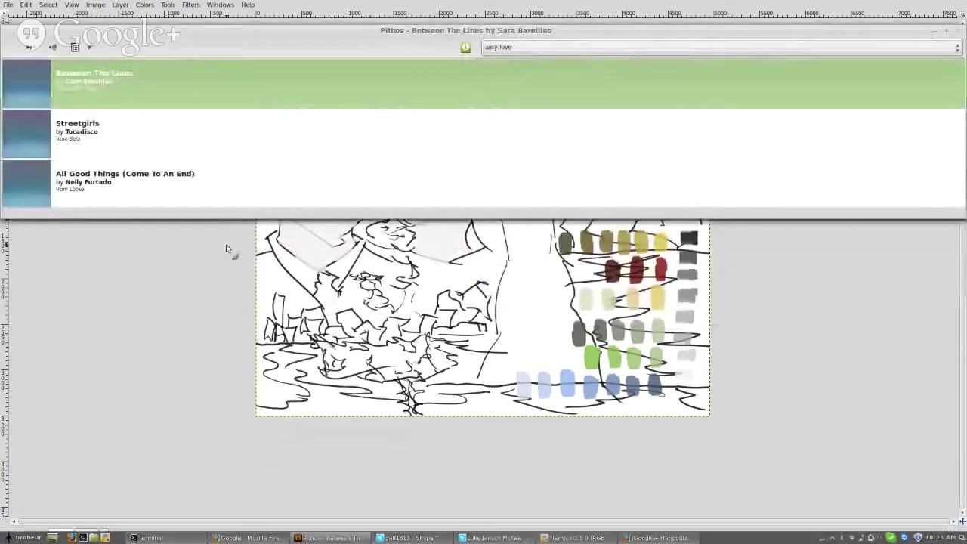
{"action": "left_click", "coordinate": [226, 249]}
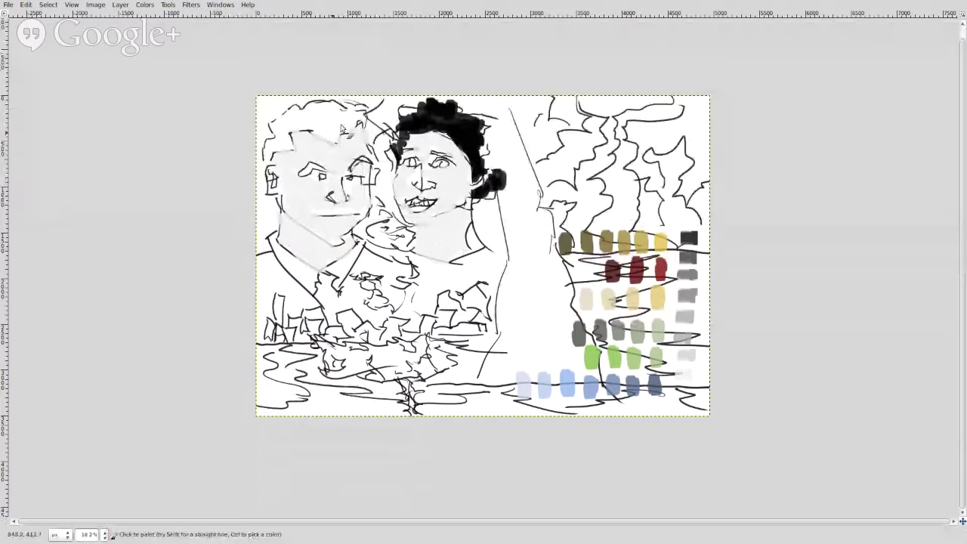
Paint the short-haired figure's hair black and darken the eyebrows and eyes on both faces
{"action": "mouse_move", "coordinate": [341, 128]}
{"action": "left_mouse_down"}
{"action": "mouse_move", "coordinate": [335, 148]}
{"action": "mouse_move", "coordinate": [349, 130]}
{"action": "mouse_move", "coordinate": [317, 138]}
{"action": "mouse_move", "coordinate": [343, 120]}
{"action": "mouse_move", "coordinate": [355, 135]}
{"action": "mouse_move", "coordinate": [350, 109]}
{"action": "mouse_move", "coordinate": [327, 102]}
{"action": "mouse_move", "coordinate": [310, 121]}
{"action": "mouse_move", "coordinate": [319, 134]}
{"action": "mouse_move", "coordinate": [297, 111]}
{"action": "mouse_move", "coordinate": [278, 126]}
{"action": "mouse_move", "coordinate": [271, 121]}
{"action": "mouse_move", "coordinate": [310, 136]}
{"action": "mouse_move", "coordinate": [317, 128]}
{"action": "mouse_move", "coordinate": [283, 132]}
{"action": "mouse_move", "coordinate": [296, 151]}
{"action": "mouse_move", "coordinate": [281, 144]}
{"action": "mouse_move", "coordinate": [269, 160]}
{"action": "mouse_move", "coordinate": [273, 178]}
{"action": "mouse_move", "coordinate": [285, 137]}
{"action": "left_mouse_up"}
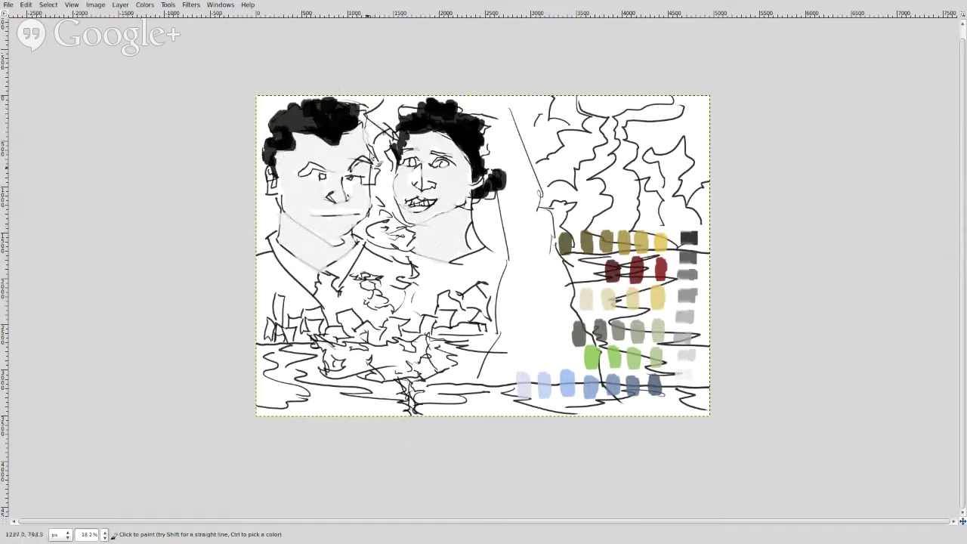
{"action": "mouse_move", "coordinate": [365, 129]}
{"action": "left_mouse_down"}
{"action": "mouse_move", "coordinate": [364, 118]}
{"action": "mouse_move", "coordinate": [374, 145]}
{"action": "left_mouse_up"}
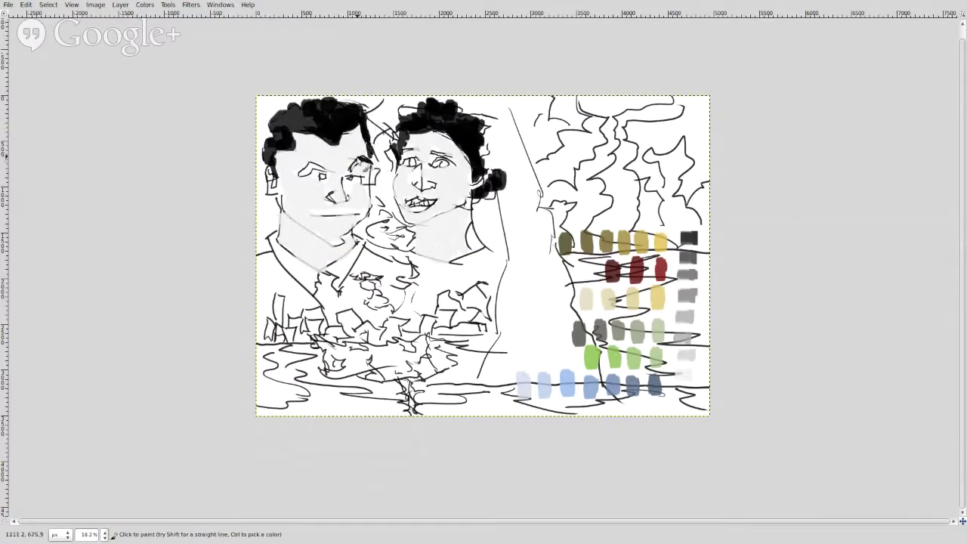
{"action": "mouse_move", "coordinate": [361, 160]}
{"action": "left_mouse_down"}
{"action": "mouse_move", "coordinate": [363, 170]}
{"action": "mouse_move", "coordinate": [332, 181]}
{"action": "mouse_move", "coordinate": [311, 168]}
{"action": "mouse_move", "coordinate": [303, 178]}
{"action": "mouse_move", "coordinate": [313, 172]}
{"action": "left_mouse_up"}
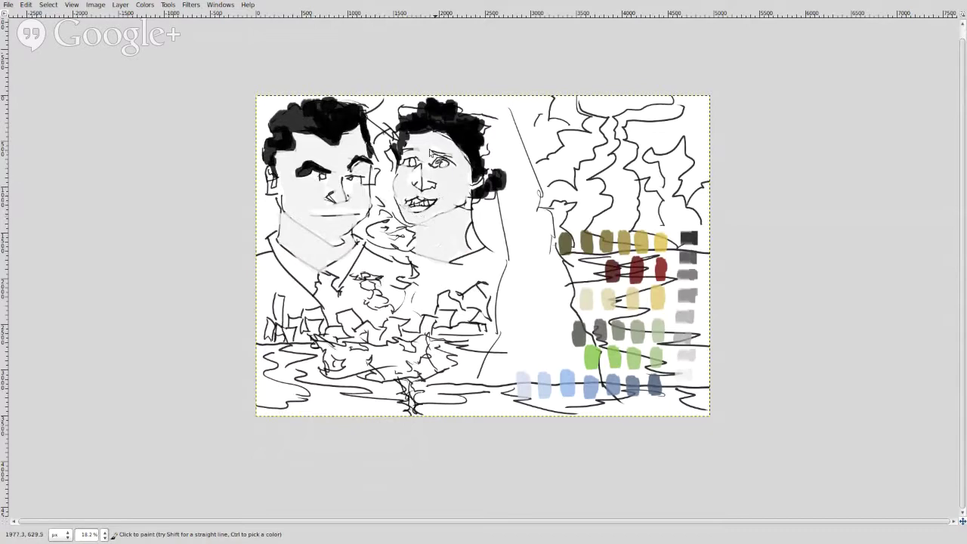
{"action": "mouse_move", "coordinate": [429, 152]}
{"action": "left_mouse_down"}
{"action": "mouse_move", "coordinate": [446, 158]}
{"action": "mouse_move", "coordinate": [427, 151]}
{"action": "mouse_move", "coordinate": [417, 165]}
{"action": "mouse_move", "coordinate": [408, 155]}
{"action": "mouse_move", "coordinate": [438, 201]}
{"action": "left_mouse_up"}
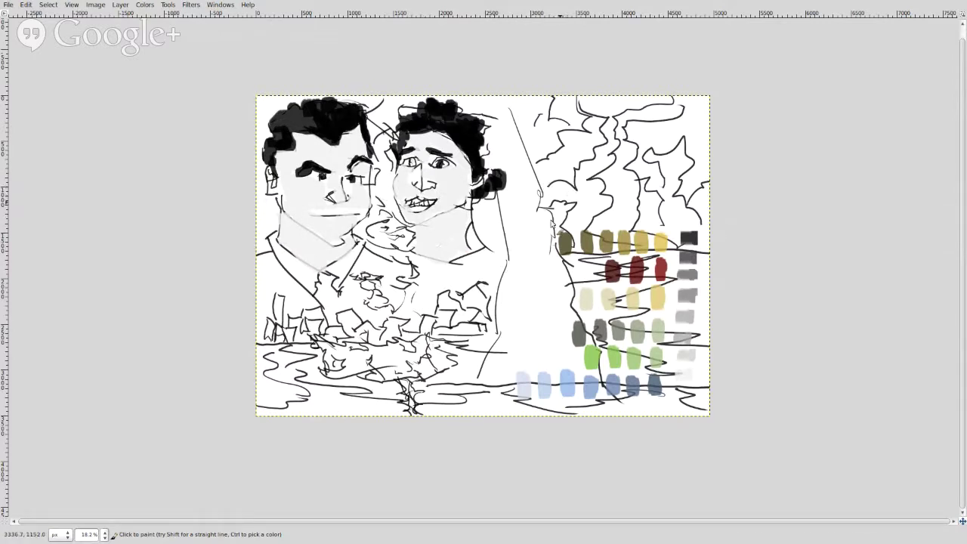
Sample a medium gray from the grayscale swatches and switch the brush to Chalk 03
{"action": "key", "text": "ctrl"}
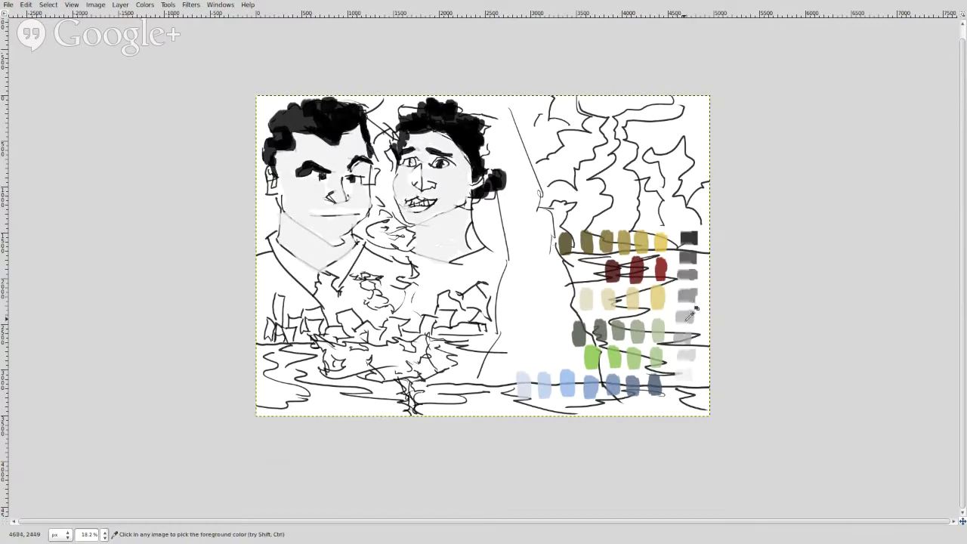
{"action": "left_click", "coordinate": [687, 318], "text": "ctrl"}
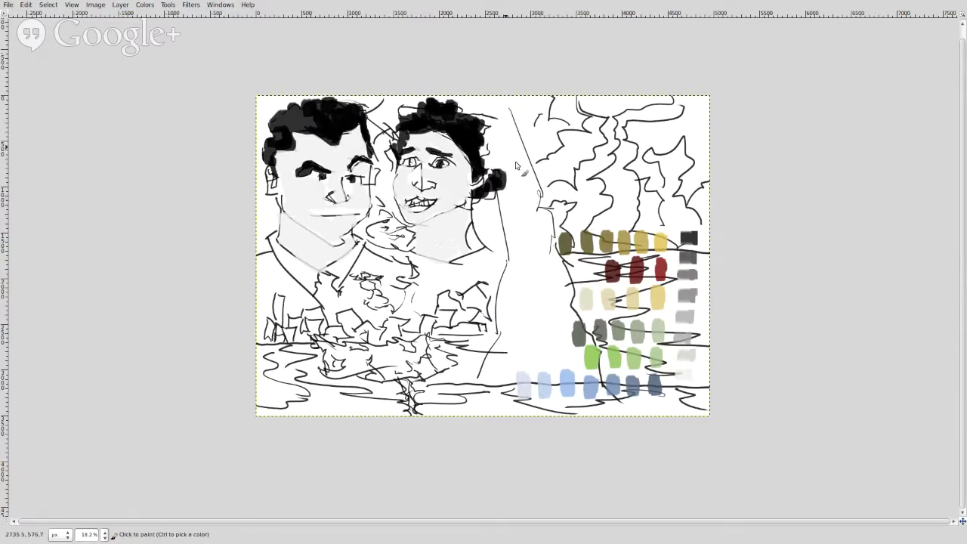
{"action": "key", "text": "Tab"}
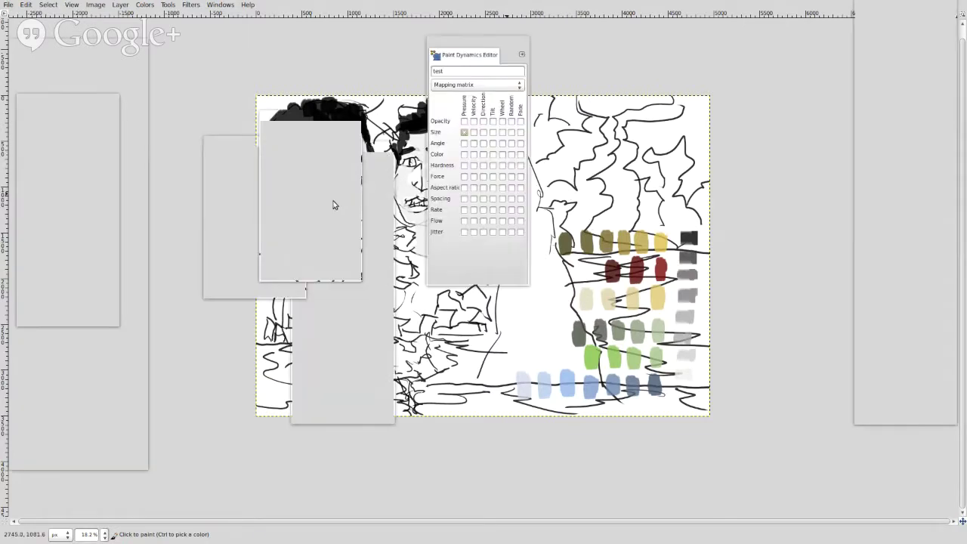
{"action": "left_click", "coordinate": [28, 174]}
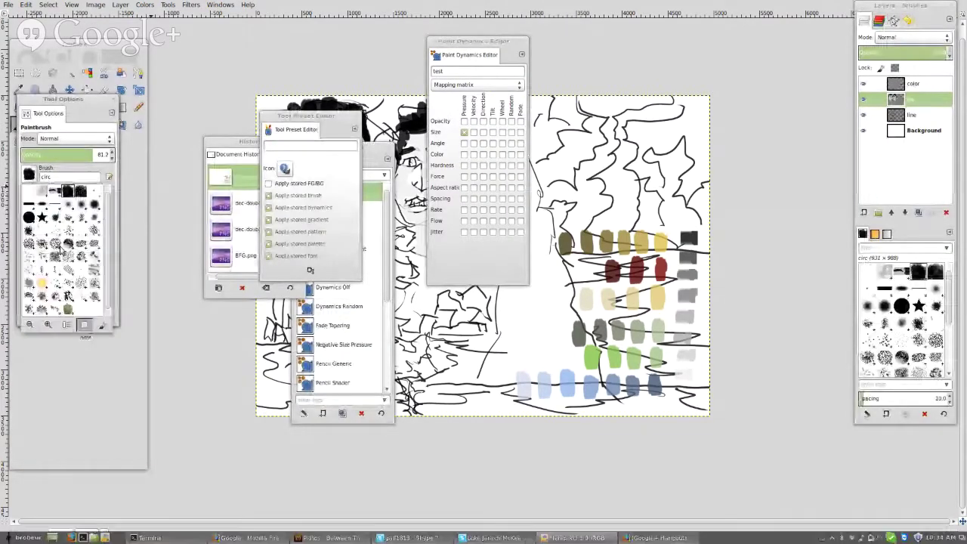
{"action": "left_click", "coordinate": [66, 243]}
{"action": "key", "text": "Tab"}
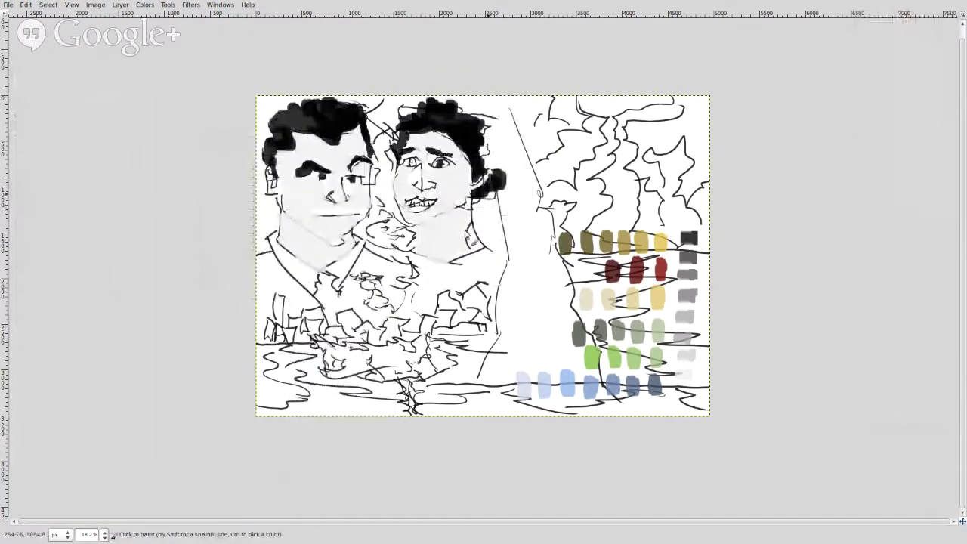
Paint medium gray cloud shapes across the sky beyond the tree trunk and fill the background around the short-haired figure's head
{"action": "mouse_move", "coordinate": [293, 218]}
{"action": "left_mouse_down"}
{"action": "mouse_move", "coordinate": [270, 228]}
{"action": "mouse_move", "coordinate": [280, 227]}
{"action": "mouse_move", "coordinate": [287, 198]}
{"action": "left_mouse_up"}
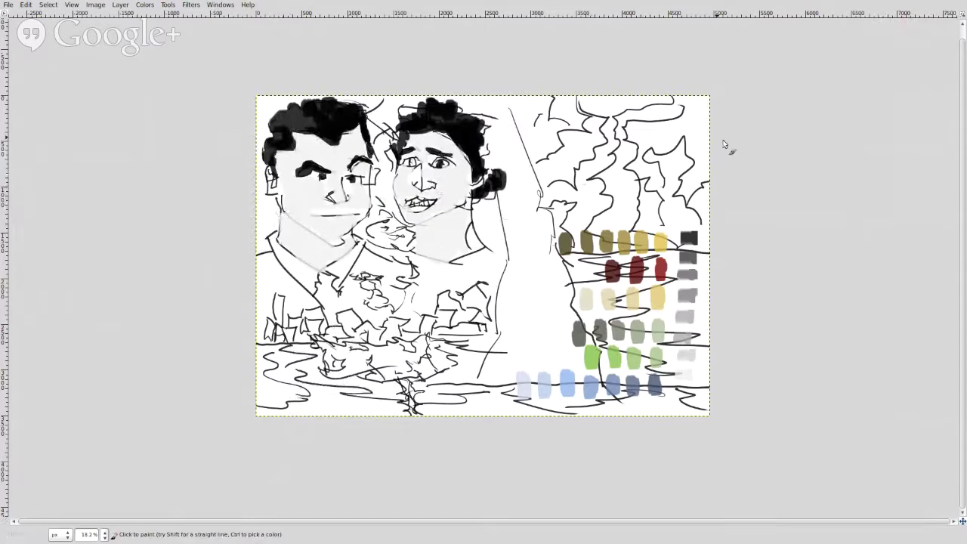
{"action": "mouse_move", "coordinate": [711, 142]}
{"action": "left_mouse_down"}
{"action": "mouse_move", "coordinate": [701, 116]}
{"action": "mouse_move", "coordinate": [701, 145]}
{"action": "mouse_move", "coordinate": [692, 142]}
{"action": "mouse_move", "coordinate": [702, 160]}
{"action": "mouse_move", "coordinate": [681, 189]}
{"action": "mouse_move", "coordinate": [707, 176]}
{"action": "mouse_move", "coordinate": [709, 100]}
{"action": "mouse_move", "coordinate": [683, 99]}
{"action": "mouse_move", "coordinate": [696, 123]}
{"action": "mouse_move", "coordinate": [685, 127]}
{"action": "mouse_move", "coordinate": [693, 127]}
{"action": "mouse_move", "coordinate": [629, 125]}
{"action": "mouse_move", "coordinate": [652, 148]}
{"action": "mouse_move", "coordinate": [675, 141]}
{"action": "mouse_move", "coordinate": [657, 138]}
{"action": "mouse_move", "coordinate": [629, 172]}
{"action": "mouse_move", "coordinate": [655, 169]}
{"action": "mouse_move", "coordinate": [661, 189]}
{"action": "mouse_move", "coordinate": [648, 173]}
{"action": "mouse_move", "coordinate": [636, 173]}
{"action": "mouse_move", "coordinate": [660, 195]}
{"action": "left_mouse_up"}
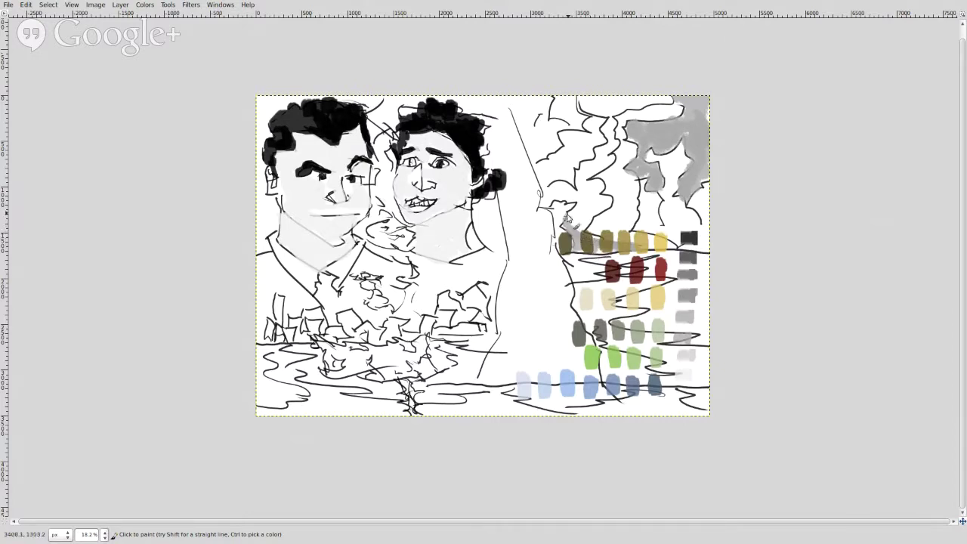
{"action": "mouse_move", "coordinate": [565, 216]}
{"action": "left_mouse_down"}
{"action": "mouse_move", "coordinate": [590, 212]}
{"action": "mouse_move", "coordinate": [615, 207]}
{"action": "mouse_move", "coordinate": [593, 203]}
{"action": "mouse_move", "coordinate": [582, 214]}
{"action": "mouse_move", "coordinate": [600, 201]}
{"action": "mouse_move", "coordinate": [591, 197]}
{"action": "mouse_move", "coordinate": [600, 184]}
{"action": "mouse_move", "coordinate": [592, 201]}
{"action": "mouse_move", "coordinate": [581, 196]}
{"action": "mouse_move", "coordinate": [589, 206]}
{"action": "mouse_move", "coordinate": [565, 191]}
{"action": "mouse_move", "coordinate": [541, 198]}
{"action": "mouse_move", "coordinate": [557, 187]}
{"action": "mouse_move", "coordinate": [563, 198]}
{"action": "mouse_move", "coordinate": [591, 196]}
{"action": "mouse_move", "coordinate": [581, 212]}
{"action": "mouse_move", "coordinate": [595, 213]}
{"action": "mouse_move", "coordinate": [577, 176]}
{"action": "mouse_move", "coordinate": [601, 159]}
{"action": "mouse_move", "coordinate": [609, 167]}
{"action": "mouse_move", "coordinate": [591, 174]}
{"action": "mouse_move", "coordinate": [609, 166]}
{"action": "mouse_move", "coordinate": [602, 153]}
{"action": "mouse_move", "coordinate": [617, 150]}
{"action": "mouse_move", "coordinate": [609, 106]}
{"action": "mouse_move", "coordinate": [583, 106]}
{"action": "mouse_move", "coordinate": [642, 114]}
{"action": "mouse_move", "coordinate": [638, 106]}
{"action": "mouse_move", "coordinate": [680, 100]}
{"action": "left_mouse_up"}
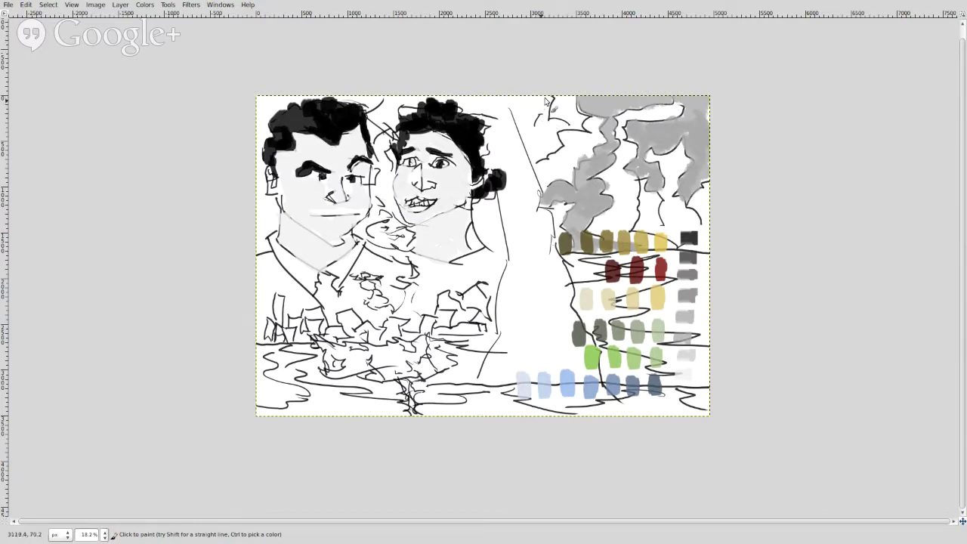
{"action": "mouse_move", "coordinate": [545, 100]}
{"action": "left_mouse_down"}
{"action": "mouse_move", "coordinate": [560, 119]}
{"action": "mouse_move", "coordinate": [554, 135]}
{"action": "mouse_move", "coordinate": [535, 138]}
{"action": "mouse_move", "coordinate": [539, 148]}
{"action": "mouse_move", "coordinate": [509, 96]}
{"action": "mouse_move", "coordinate": [548, 133]}
{"action": "mouse_move", "coordinate": [538, 106]}
{"action": "mouse_move", "coordinate": [549, 144]}
{"action": "left_mouse_up"}
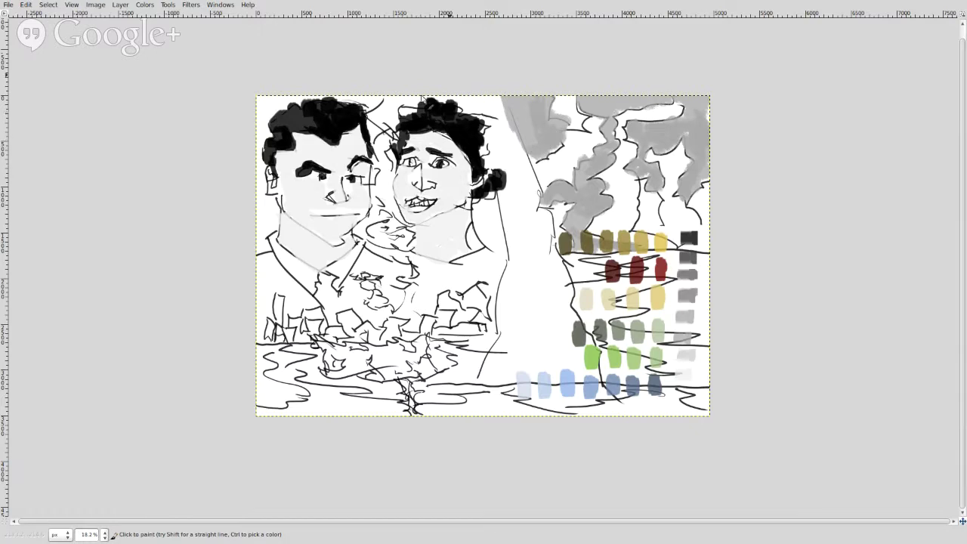
{"action": "mouse_move", "coordinate": [274, 214]}
{"action": "left_mouse_down"}
{"action": "mouse_move", "coordinate": [262, 247]}
{"action": "mouse_move", "coordinate": [254, 242]}
{"action": "mouse_move", "coordinate": [249, 218]}
{"action": "mouse_move", "coordinate": [266, 204]}
{"action": "mouse_move", "coordinate": [252, 171]}
{"action": "mouse_move", "coordinate": [281, 106]}
{"action": "left_mouse_up"}
{"action": "left_click_drag", "start_coordinate": [304, 97], "coordinate": [370, 98]}
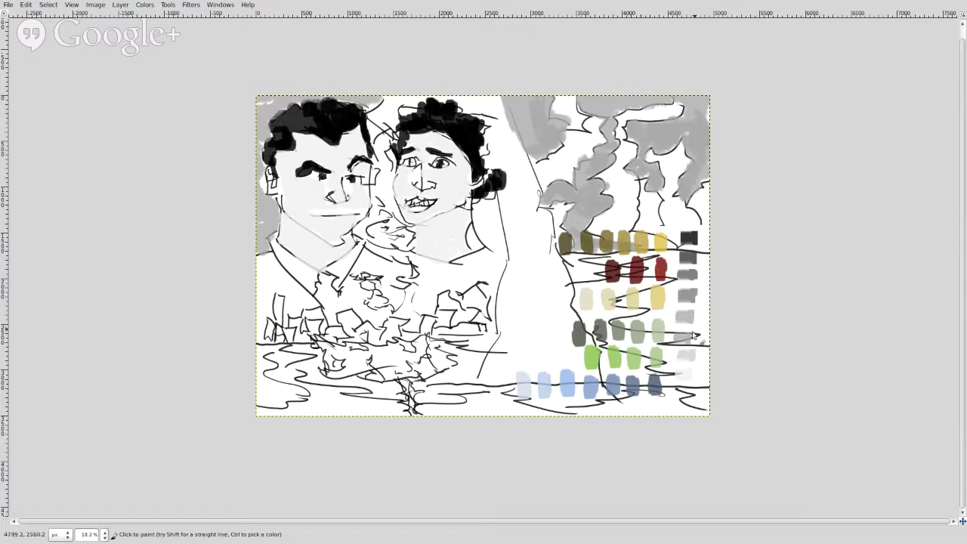
Sample a darker gray swatch and paint dark billowing shapes over the background clouds beyond the trunk
{"action": "key", "text": "ctrl"}
{"action": "left_click", "coordinate": [690, 275], "text": "ctrl"}
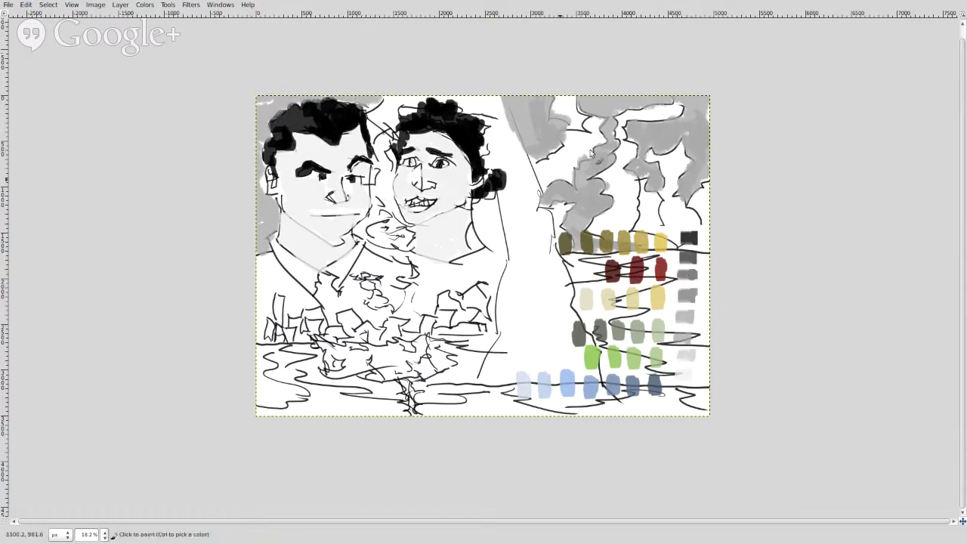
{"action": "mouse_move", "coordinate": [689, 100]}
{"action": "left_mouse_down"}
{"action": "mouse_move", "coordinate": [679, 112]}
{"action": "mouse_move", "coordinate": [624, 120]}
{"action": "mouse_move", "coordinate": [617, 131]}
{"action": "mouse_move", "coordinate": [631, 151]}
{"action": "mouse_move", "coordinate": [611, 174]}
{"action": "mouse_move", "coordinate": [622, 161]}
{"action": "mouse_move", "coordinate": [589, 179]}
{"action": "mouse_move", "coordinate": [622, 195]}
{"action": "mouse_move", "coordinate": [619, 173]}
{"action": "mouse_move", "coordinate": [639, 183]}
{"action": "mouse_move", "coordinate": [638, 198]}
{"action": "mouse_move", "coordinate": [633, 192]}
{"action": "mouse_move", "coordinate": [632, 219]}
{"action": "mouse_move", "coordinate": [618, 227]}
{"action": "mouse_move", "coordinate": [623, 182]}
{"action": "mouse_move", "coordinate": [623, 217]}
{"action": "mouse_move", "coordinate": [594, 231]}
{"action": "mouse_move", "coordinate": [623, 233]}
{"action": "mouse_move", "coordinate": [593, 229]}
{"action": "mouse_move", "coordinate": [654, 243]}
{"action": "mouse_move", "coordinate": [635, 216]}
{"action": "mouse_move", "coordinate": [675, 251]}
{"action": "mouse_move", "coordinate": [712, 240]}
{"action": "mouse_move", "coordinate": [701, 243]}
{"action": "mouse_move", "coordinate": [696, 182]}
{"action": "mouse_move", "coordinate": [710, 193]}
{"action": "mouse_move", "coordinate": [690, 203]}
{"action": "mouse_move", "coordinate": [712, 227]}
{"action": "left_mouse_up"}
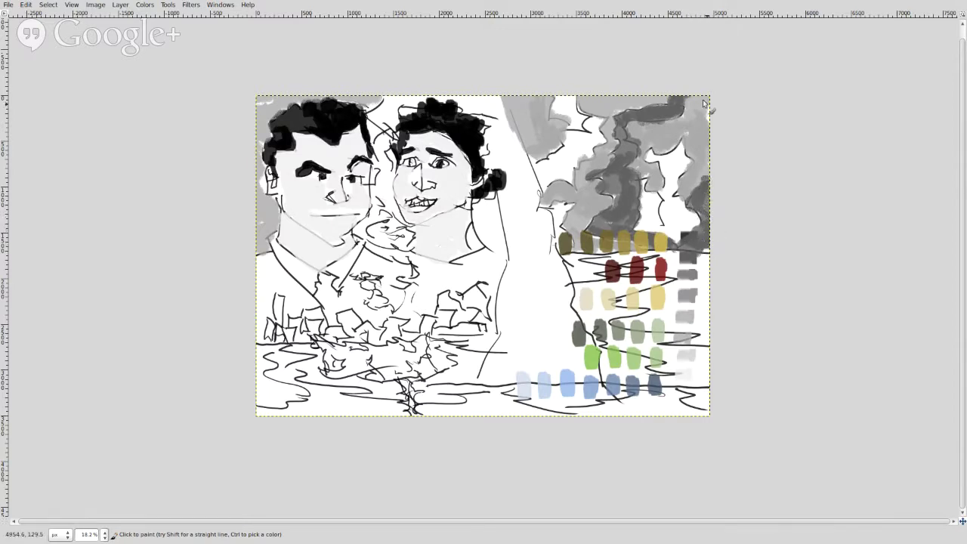
{"action": "mouse_move", "coordinate": [704, 103]}
{"action": "left_mouse_down"}
{"action": "mouse_move", "coordinate": [714, 116]}
{"action": "mouse_move", "coordinate": [723, 93]}
{"action": "left_mouse_up"}
{"action": "mouse_move", "coordinate": [572, 184]}
{"action": "left_mouse_down"}
{"action": "mouse_move", "coordinate": [544, 190]}
{"action": "mouse_move", "coordinate": [548, 161]}
{"action": "mouse_move", "coordinate": [566, 174]}
{"action": "mouse_move", "coordinate": [559, 158]}
{"action": "mouse_move", "coordinate": [539, 180]}
{"action": "mouse_move", "coordinate": [574, 169]}
{"action": "mouse_move", "coordinate": [564, 146]}
{"action": "mouse_move", "coordinate": [607, 125]}
{"action": "mouse_move", "coordinate": [583, 155]}
{"action": "left_mouse_up"}
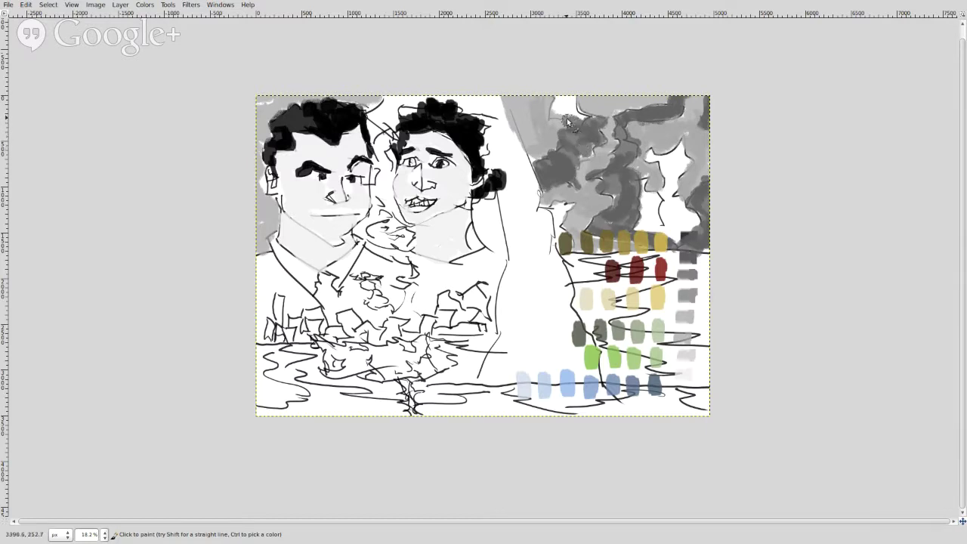
{"action": "mouse_move", "coordinate": [567, 118]}
{"action": "left_mouse_down"}
{"action": "mouse_move", "coordinate": [557, 106]}
{"action": "mouse_move", "coordinate": [580, 126]}
{"action": "mouse_move", "coordinate": [592, 162]}
{"action": "left_mouse_up"}
{"action": "mouse_move", "coordinate": [555, 211]}
{"action": "left_mouse_down"}
{"action": "mouse_move", "coordinate": [575, 202]}
{"action": "mouse_move", "coordinate": [558, 219]}
{"action": "mouse_move", "coordinate": [574, 244]}
{"action": "mouse_move", "coordinate": [558, 242]}
{"action": "left_mouse_up"}
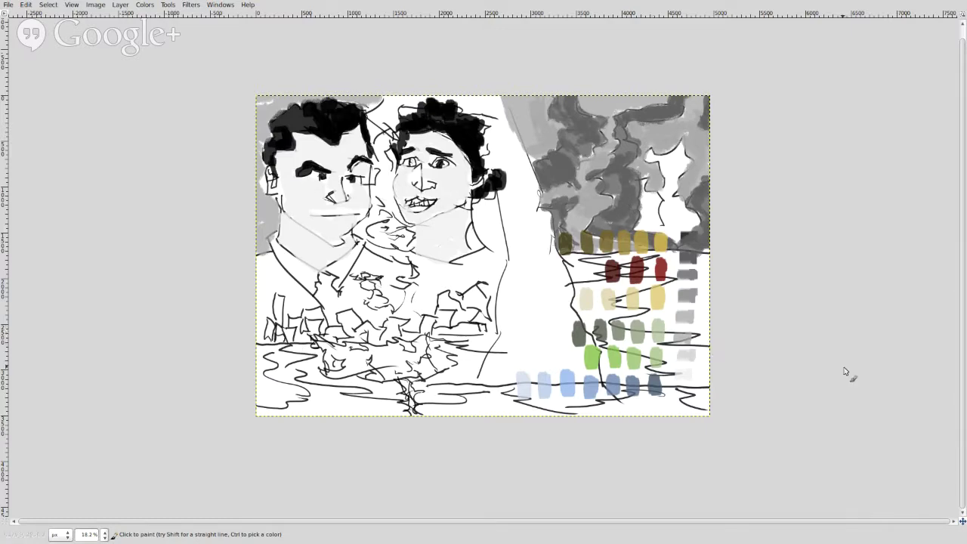
Sample a light gray swatch and fill the remaining white shape among the dark background clouds
{"action": "key", "text": "ctrl"}
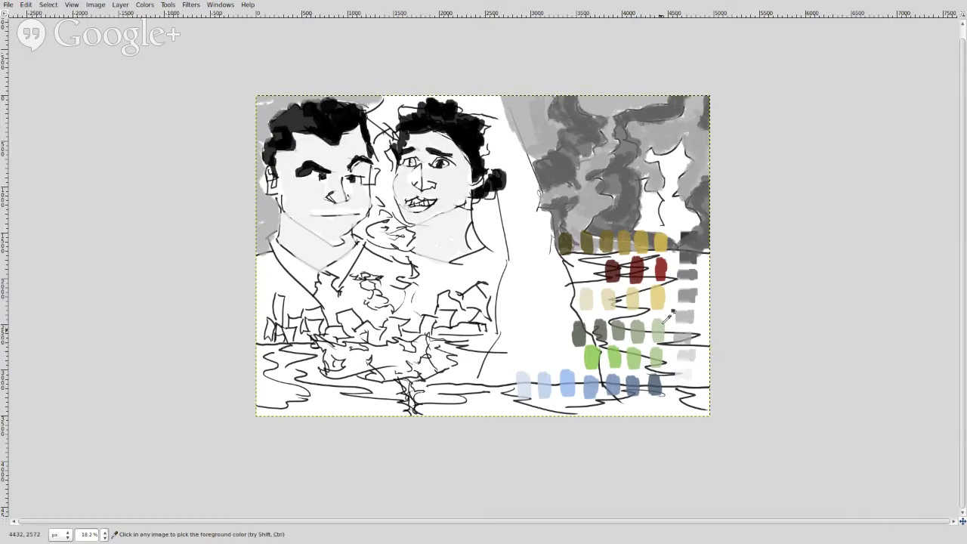
{"action": "left_click", "coordinate": [630, 304], "text": "ctrl"}
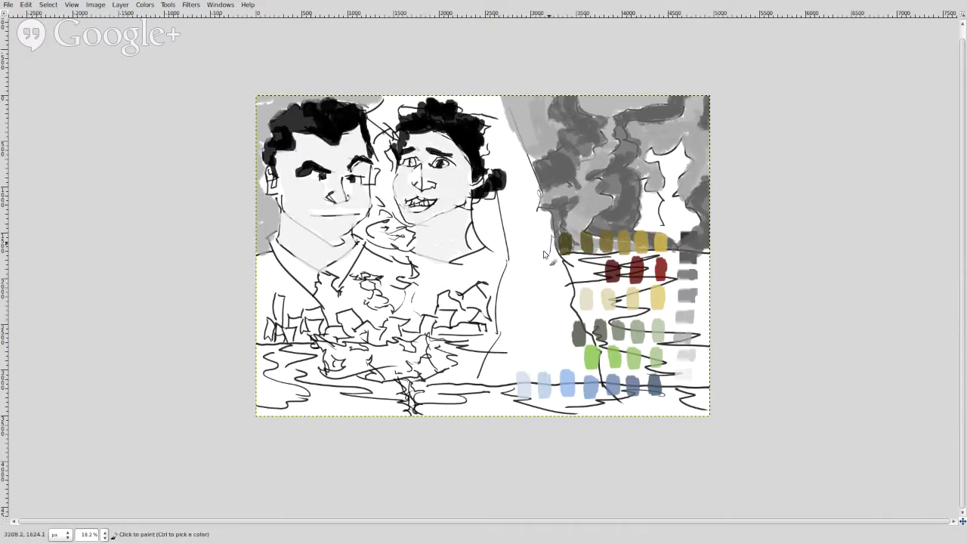
{"action": "left_click_drag", "start_coordinate": [682, 160], "coordinate": [671, 188]}
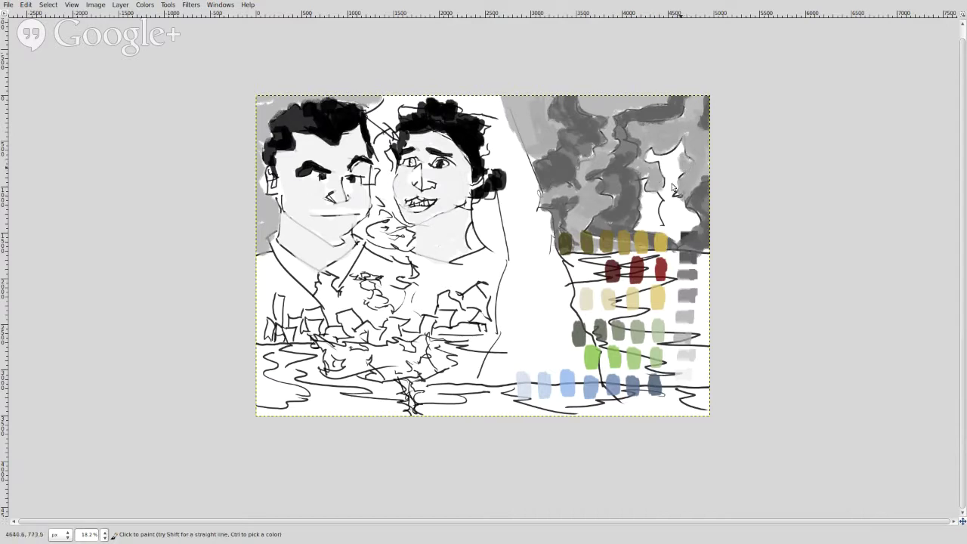
{"action": "key", "text": "ctrl"}
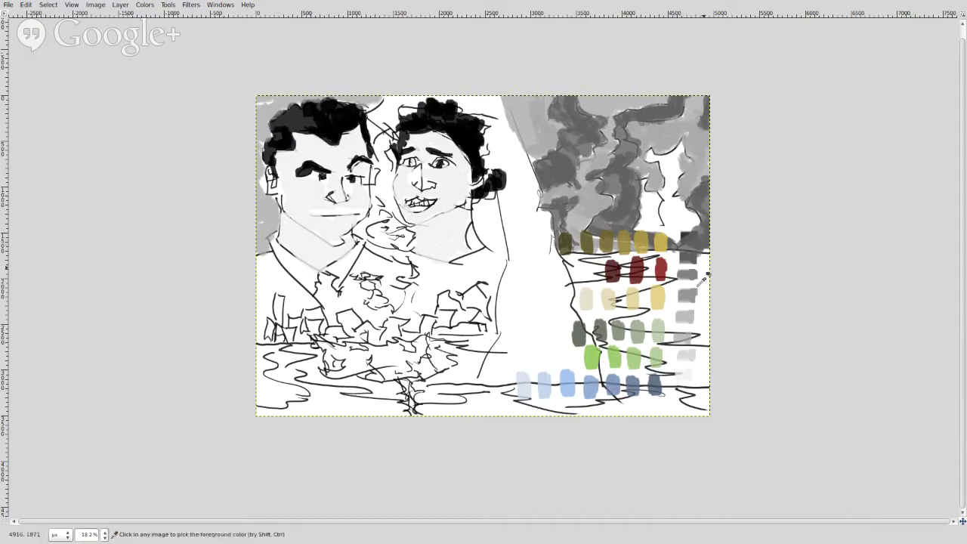
{"action": "left_click", "coordinate": [686, 349], "text": "ctrl"}
{"action": "mouse_move", "coordinate": [667, 173]}
{"action": "left_mouse_down"}
{"action": "mouse_move", "coordinate": [675, 171]}
{"action": "mouse_move", "coordinate": [654, 161]}
{"action": "left_mouse_up"}
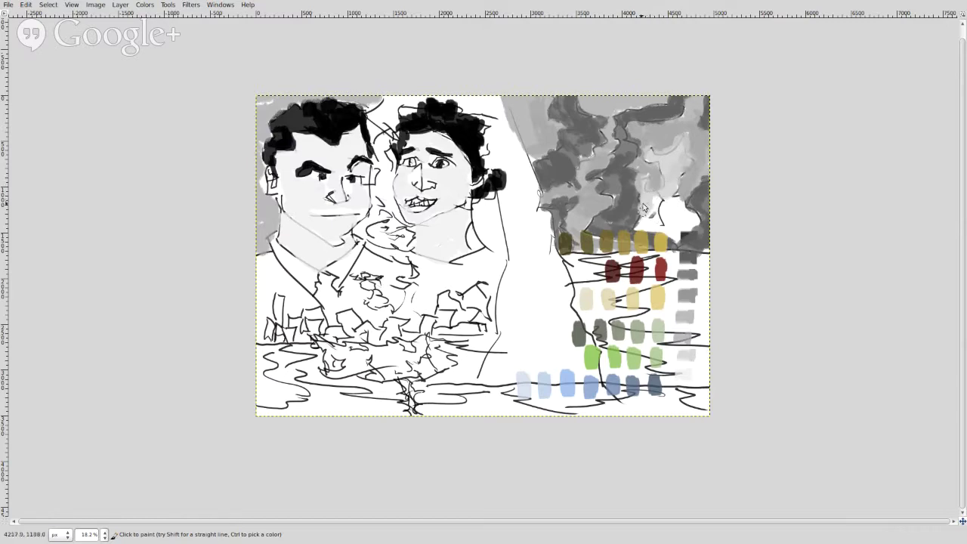
{"action": "mouse_move", "coordinate": [654, 214]}
{"action": "left_mouse_down"}
{"action": "mouse_move", "coordinate": [692, 220]}
{"action": "mouse_move", "coordinate": [676, 241]}
{"action": "mouse_move", "coordinate": [665, 234]}
{"action": "left_mouse_up"}
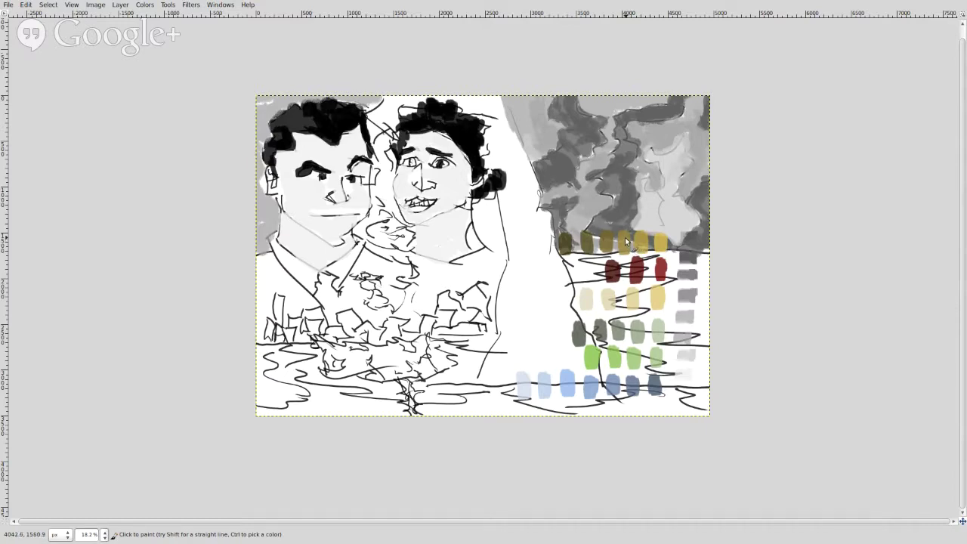
Sample the dark gray swatch and paint the upper tree trunk behind the wavy-haired figure and the gap between both figures
{"action": "key", "text": "Tab"}
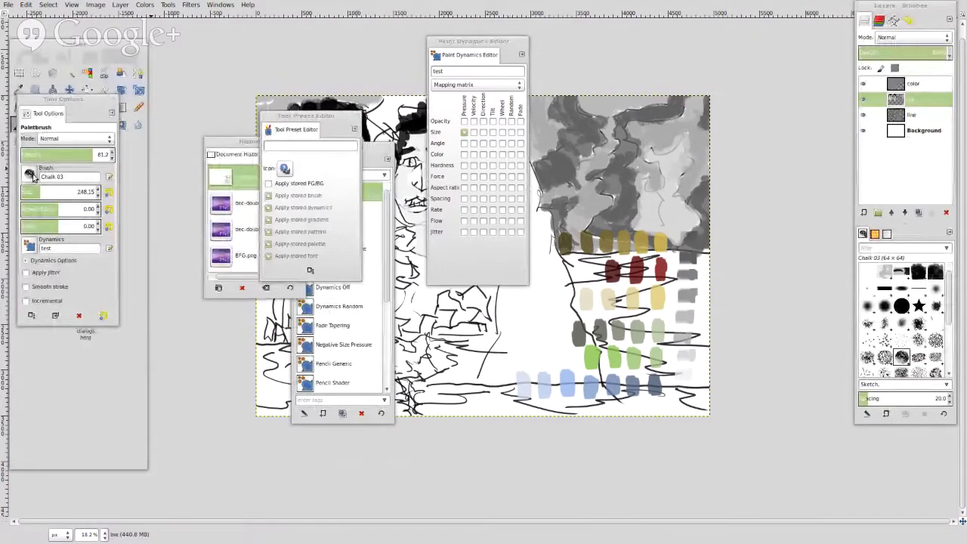
{"action": "left_click", "coordinate": [29, 175]}
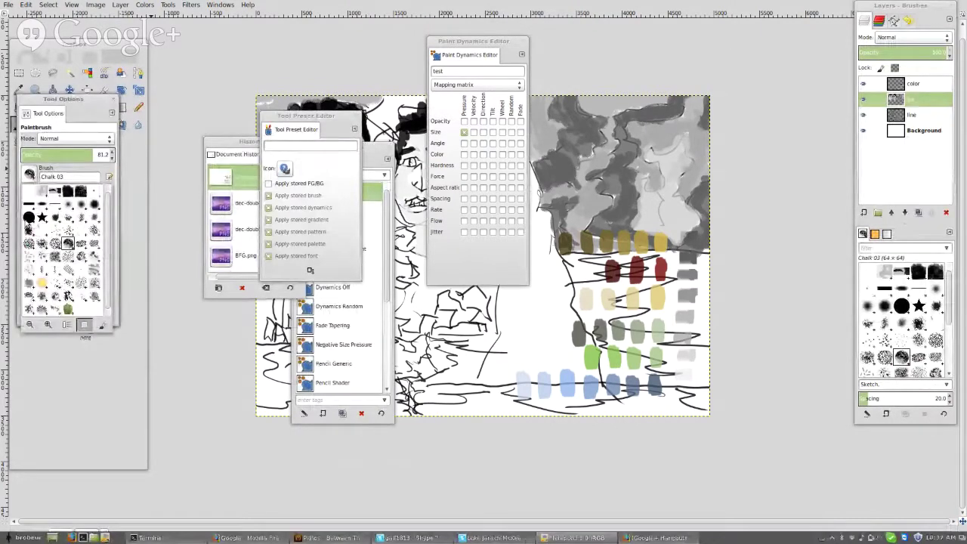
{"action": "key", "text": "Escape"}
{"action": "key", "text": "Tab"}
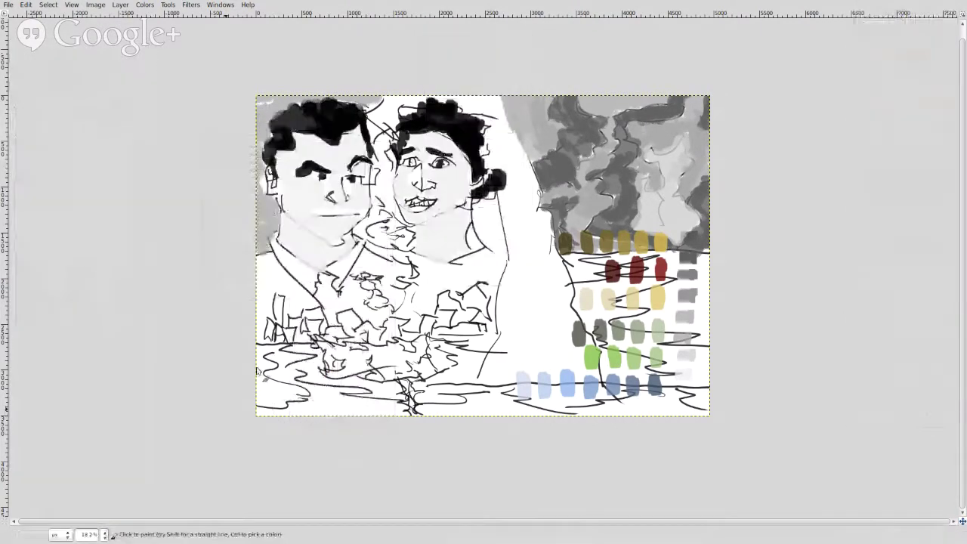
{"action": "key", "text": "o"}
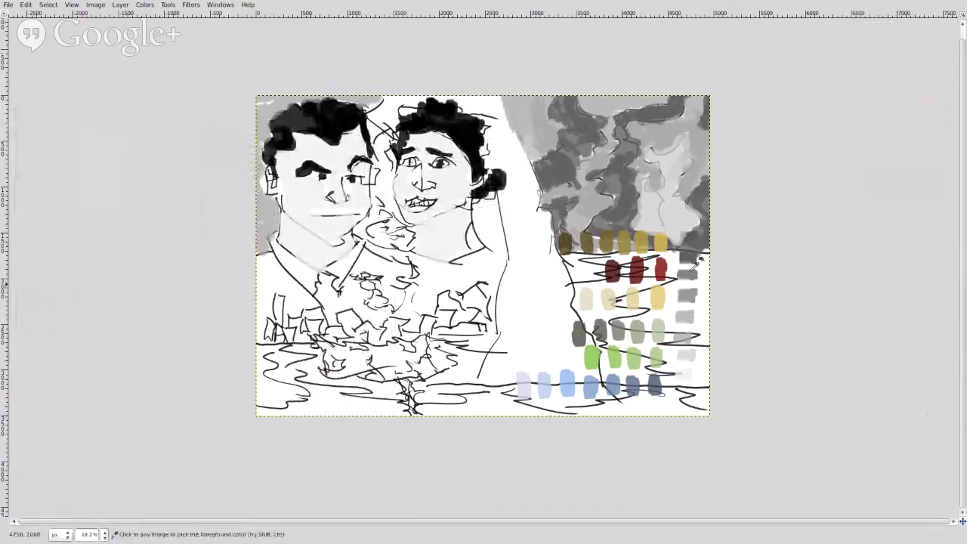
{"action": "left_click", "coordinate": [689, 271], "text": "ctrl"}
{"action": "mouse_move", "coordinate": [544, 249]}
{"action": "left_mouse_down"}
{"action": "mouse_move", "coordinate": [529, 276]}
{"action": "mouse_move", "coordinate": [522, 222]}
{"action": "mouse_move", "coordinate": [531, 254]}
{"action": "mouse_move", "coordinate": [533, 223]}
{"action": "mouse_move", "coordinate": [528, 268]}
{"action": "mouse_move", "coordinate": [503, 215]}
{"action": "mouse_move", "coordinate": [516, 261]}
{"action": "mouse_move", "coordinate": [501, 198]}
{"action": "mouse_move", "coordinate": [500, 210]}
{"action": "mouse_move", "coordinate": [513, 213]}
{"action": "mouse_move", "coordinate": [508, 203]}
{"action": "mouse_move", "coordinate": [529, 236]}
{"action": "mouse_move", "coordinate": [518, 189]}
{"action": "mouse_move", "coordinate": [542, 227]}
{"action": "mouse_move", "coordinate": [548, 215]}
{"action": "mouse_move", "coordinate": [551, 241]}
{"action": "left_mouse_up"}
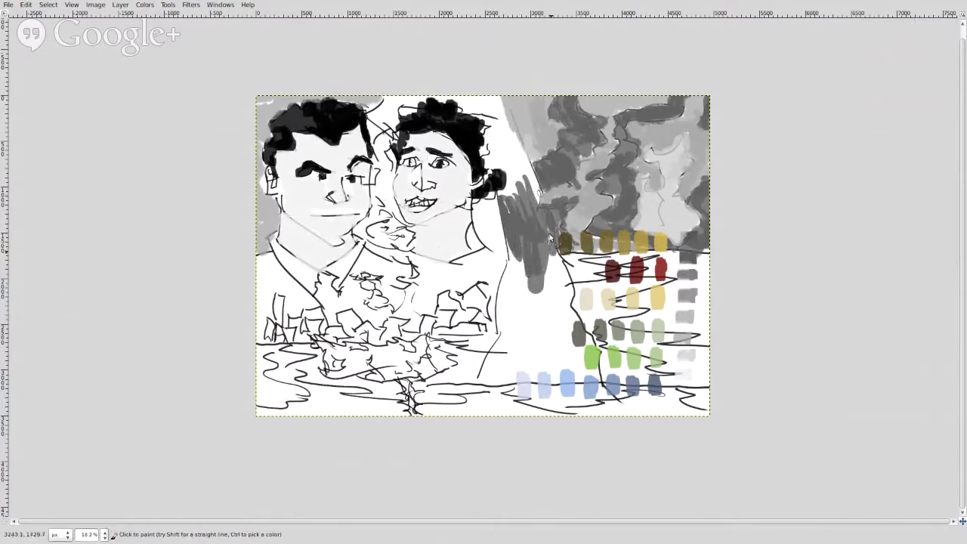
{"action": "mouse_move", "coordinate": [535, 200]}
{"action": "left_mouse_down"}
{"action": "mouse_move", "coordinate": [520, 156]}
{"action": "mouse_move", "coordinate": [542, 206]}
{"action": "mouse_move", "coordinate": [490, 116]}
{"action": "mouse_move", "coordinate": [510, 142]}
{"action": "mouse_move", "coordinate": [499, 122]}
{"action": "mouse_move", "coordinate": [483, 155]}
{"action": "mouse_move", "coordinate": [519, 183]}
{"action": "mouse_move", "coordinate": [499, 150]}
{"action": "mouse_move", "coordinate": [518, 181]}
{"action": "mouse_move", "coordinate": [505, 198]}
{"action": "mouse_move", "coordinate": [515, 155]}
{"action": "mouse_move", "coordinate": [503, 166]}
{"action": "mouse_move", "coordinate": [519, 175]}
{"action": "mouse_move", "coordinate": [502, 141]}
{"action": "mouse_move", "coordinate": [525, 180]}
{"action": "mouse_move", "coordinate": [516, 167]}
{"action": "mouse_move", "coordinate": [523, 163]}
{"action": "mouse_move", "coordinate": [493, 138]}
{"action": "mouse_move", "coordinate": [520, 157]}
{"action": "mouse_move", "coordinate": [523, 178]}
{"action": "mouse_move", "coordinate": [503, 143]}
{"action": "mouse_move", "coordinate": [493, 153]}
{"action": "mouse_move", "coordinate": [486, 124]}
{"action": "mouse_move", "coordinate": [461, 111]}
{"action": "mouse_move", "coordinate": [492, 111]}
{"action": "mouse_move", "coordinate": [478, 97]}
{"action": "mouse_move", "coordinate": [500, 118]}
{"action": "mouse_move", "coordinate": [490, 95]}
{"action": "mouse_move", "coordinate": [510, 133]}
{"action": "left_mouse_up"}
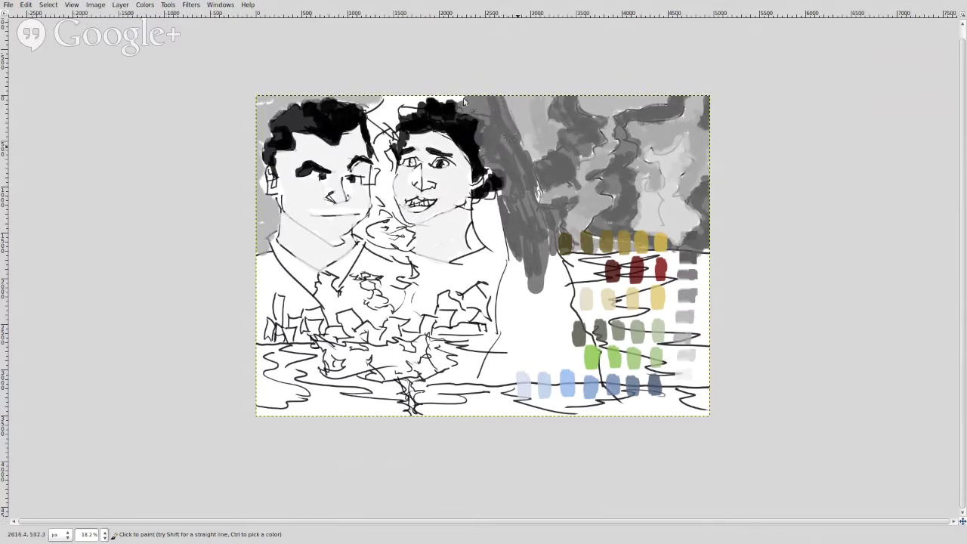
{"action": "mouse_move", "coordinate": [465, 101]}
{"action": "left_mouse_down"}
{"action": "mouse_move", "coordinate": [421, 94]}
{"action": "mouse_move", "coordinate": [408, 108]}
{"action": "mouse_move", "coordinate": [382, 107]}
{"action": "mouse_move", "coordinate": [373, 120]}
{"action": "mouse_move", "coordinate": [380, 142]}
{"action": "mouse_move", "coordinate": [370, 126]}
{"action": "mouse_move", "coordinate": [412, 110]}
{"action": "mouse_move", "coordinate": [394, 135]}
{"action": "mouse_move", "coordinate": [388, 193]}
{"action": "mouse_move", "coordinate": [382, 155]}
{"action": "mouse_move", "coordinate": [373, 163]}
{"action": "mouse_move", "coordinate": [384, 192]}
{"action": "mouse_move", "coordinate": [381, 151]}
{"action": "mouse_move", "coordinate": [396, 189]}
{"action": "mouse_move", "coordinate": [387, 212]}
{"action": "mouse_move", "coordinate": [393, 198]}
{"action": "mouse_move", "coordinate": [396, 216]}
{"action": "mouse_move", "coordinate": [381, 204]}
{"action": "mouse_move", "coordinate": [363, 236]}
{"action": "mouse_move", "coordinate": [400, 248]}
{"action": "mouse_move", "coordinate": [386, 223]}
{"action": "mouse_move", "coordinate": [408, 253]}
{"action": "mouse_move", "coordinate": [410, 235]}
{"action": "mouse_move", "coordinate": [400, 250]}
{"action": "left_mouse_up"}
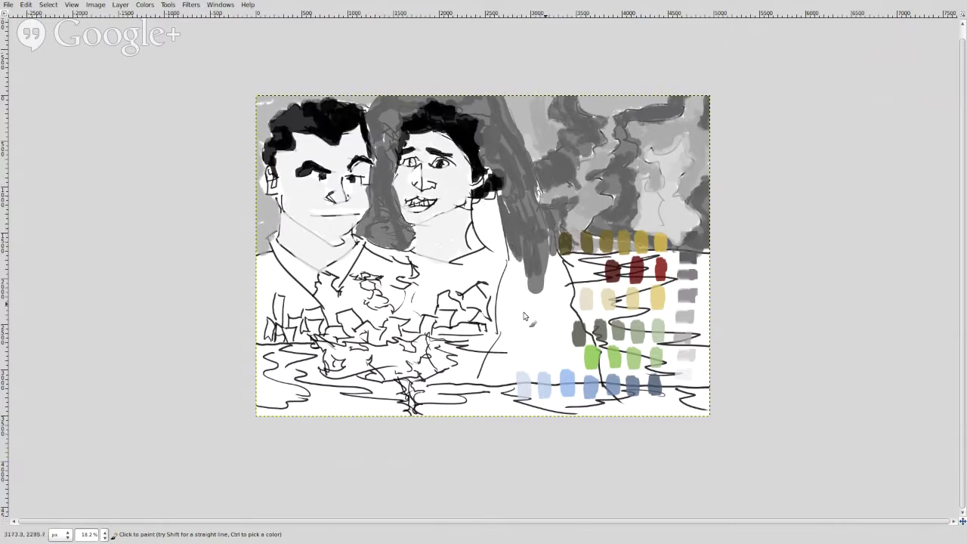
Fill the lower part of the tree trunk with the same dark gray down to its base
{"action": "mouse_move", "coordinate": [531, 282]}
{"action": "left_mouse_down"}
{"action": "mouse_move", "coordinate": [507, 296]}
{"action": "mouse_move", "coordinate": [556, 275]}
{"action": "mouse_move", "coordinate": [553, 256]}
{"action": "mouse_move", "coordinate": [532, 271]}
{"action": "mouse_move", "coordinate": [547, 205]}
{"action": "mouse_move", "coordinate": [515, 328]}
{"action": "mouse_move", "coordinate": [564, 201]}
{"action": "mouse_move", "coordinate": [542, 265]}
{"action": "mouse_move", "coordinate": [513, 275]}
{"action": "mouse_move", "coordinate": [517, 252]}
{"action": "mouse_move", "coordinate": [524, 261]}
{"action": "mouse_move", "coordinate": [507, 305]}
{"action": "mouse_move", "coordinate": [507, 274]}
{"action": "left_mouse_up"}
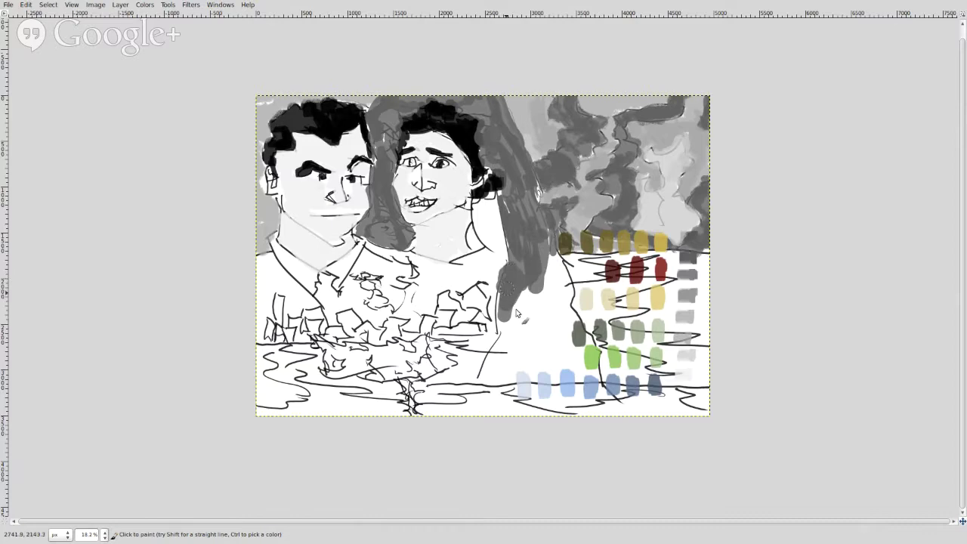
{"action": "mouse_move", "coordinate": [516, 313]}
{"action": "left_mouse_down"}
{"action": "mouse_move", "coordinate": [495, 378]}
{"action": "mouse_move", "coordinate": [513, 339]}
{"action": "mouse_move", "coordinate": [509, 369]}
{"action": "mouse_move", "coordinate": [505, 352]}
{"action": "left_mouse_up"}
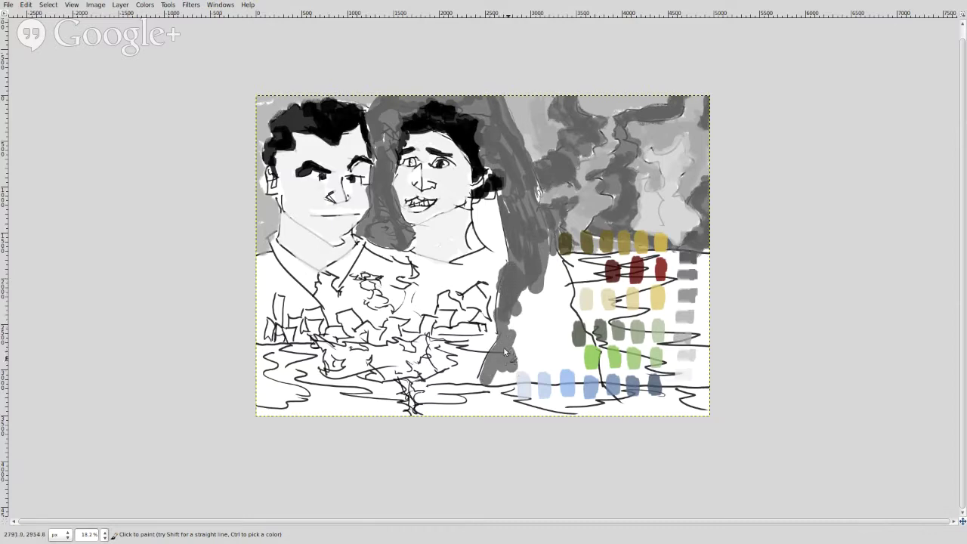
{"action": "mouse_move", "coordinate": [594, 361]}
{"action": "left_mouse_down"}
{"action": "mouse_move", "coordinate": [553, 296]}
{"action": "mouse_move", "coordinate": [558, 313]}
{"action": "mouse_move", "coordinate": [550, 284]}
{"action": "mouse_move", "coordinate": [563, 302]}
{"action": "mouse_move", "coordinate": [566, 286]}
{"action": "mouse_move", "coordinate": [568, 299]}
{"action": "mouse_move", "coordinate": [559, 253]}
{"action": "mouse_move", "coordinate": [542, 325]}
{"action": "mouse_move", "coordinate": [523, 300]}
{"action": "mouse_move", "coordinate": [515, 348]}
{"action": "mouse_move", "coordinate": [534, 308]}
{"action": "mouse_move", "coordinate": [535, 342]}
{"action": "mouse_move", "coordinate": [547, 311]}
{"action": "mouse_move", "coordinate": [557, 354]}
{"action": "mouse_move", "coordinate": [580, 345]}
{"action": "mouse_move", "coordinate": [594, 373]}
{"action": "mouse_move", "coordinate": [587, 378]}
{"action": "mouse_move", "coordinate": [563, 342]}
{"action": "mouse_move", "coordinate": [568, 382]}
{"action": "mouse_move", "coordinate": [594, 380]}
{"action": "mouse_move", "coordinate": [485, 380]}
{"action": "mouse_move", "coordinate": [539, 361]}
{"action": "left_mouse_up"}
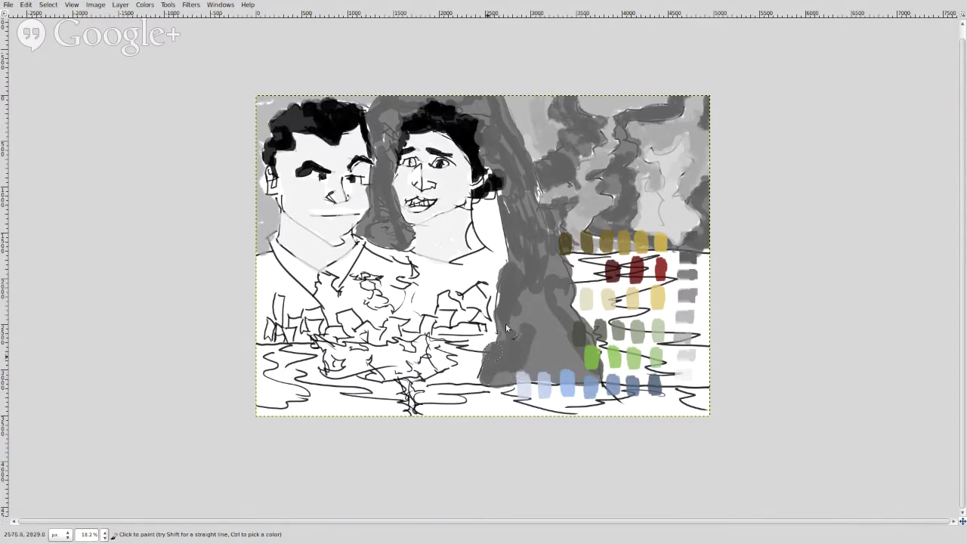
{"action": "left_click_drag", "start_coordinate": [496, 351], "coordinate": [504, 315]}
Sample black from the wavy-haired figure's hair and paint the short-haired figure's jacket on both sides of the shirt collar
{"action": "key", "text": "o"}
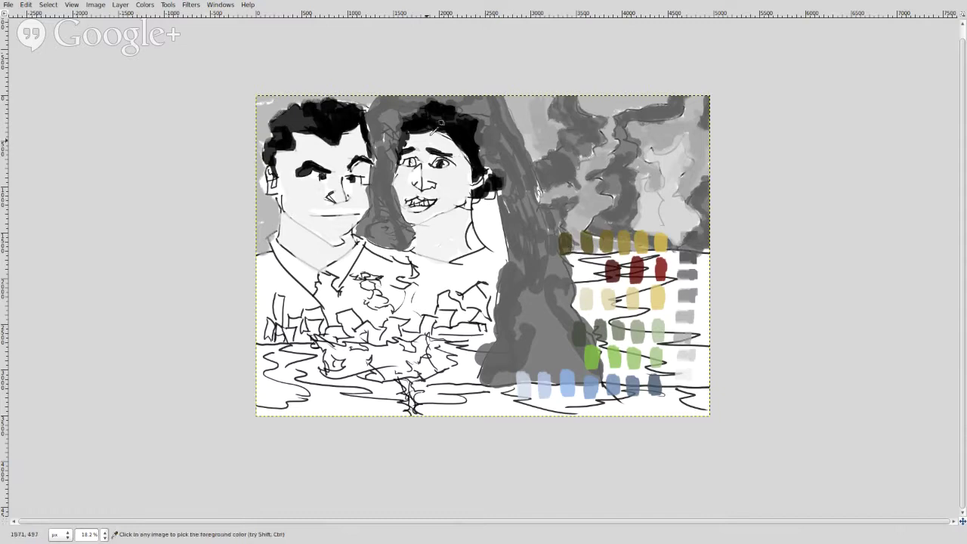
{"action": "key", "text": "p"}
{"action": "mouse_move", "coordinate": [278, 274]}
{"action": "left_mouse_down"}
{"action": "mouse_move", "coordinate": [293, 287]}
{"action": "mouse_move", "coordinate": [269, 262]}
{"action": "mouse_move", "coordinate": [274, 287]}
{"action": "mouse_move", "coordinate": [258, 341]}
{"action": "mouse_move", "coordinate": [277, 289]}
{"action": "mouse_move", "coordinate": [306, 297]}
{"action": "left_mouse_up"}
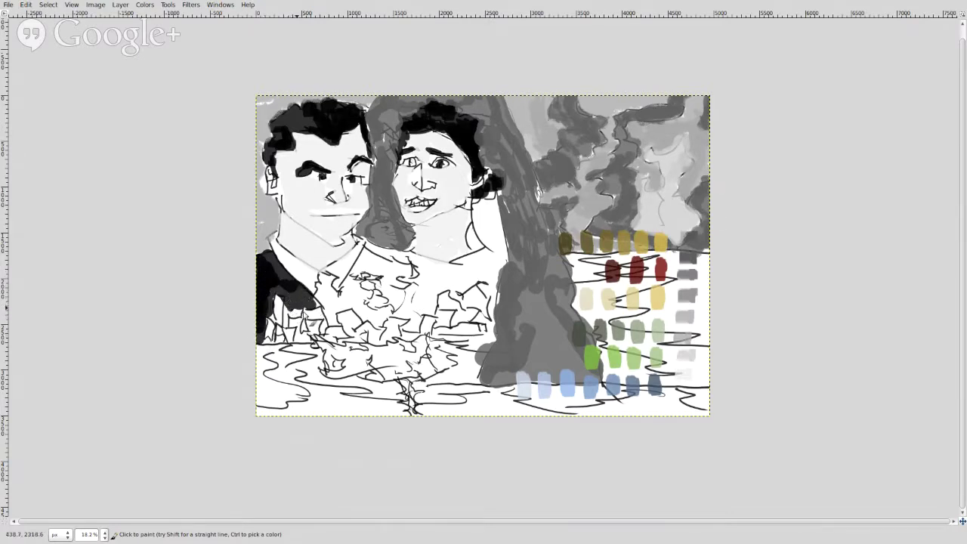
{"action": "mouse_move", "coordinate": [357, 268]}
{"action": "left_mouse_down"}
{"action": "mouse_move", "coordinate": [366, 253]}
{"action": "mouse_move", "coordinate": [389, 272]}
{"action": "mouse_move", "coordinate": [404, 268]}
{"action": "mouse_move", "coordinate": [380, 253]}
{"action": "mouse_move", "coordinate": [353, 286]}
{"action": "mouse_move", "coordinate": [380, 319]}
{"action": "mouse_move", "coordinate": [389, 276]}
{"action": "mouse_move", "coordinate": [405, 298]}
{"action": "mouse_move", "coordinate": [394, 280]}
{"action": "mouse_move", "coordinate": [398, 256]}
{"action": "left_mouse_up"}
{"action": "mouse_move", "coordinate": [410, 289]}
{"action": "left_mouse_down"}
{"action": "mouse_move", "coordinate": [413, 326]}
{"action": "mouse_move", "coordinate": [404, 289]}
{"action": "left_mouse_up"}
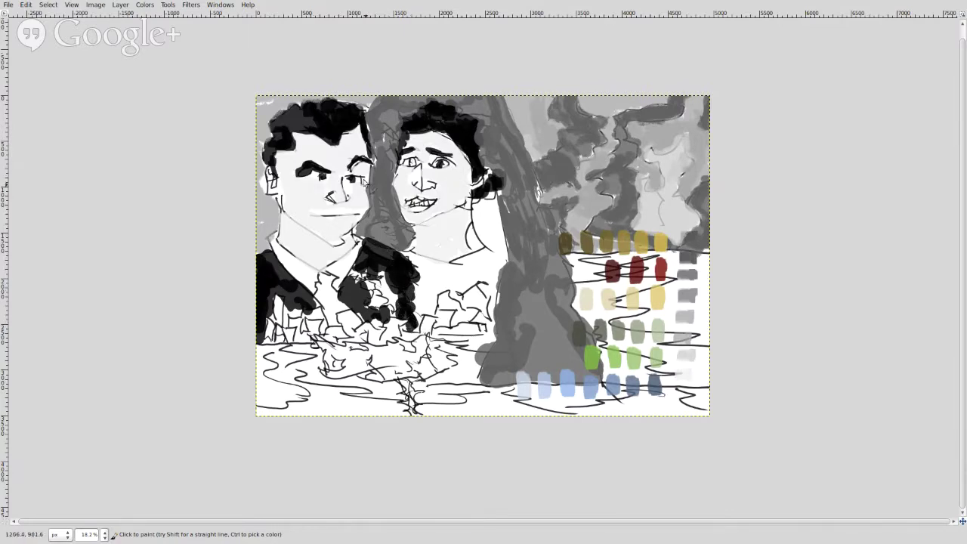
Thicken the short-haired figure's eye line, nose shadow and mouth with black strokes
{"action": "mouse_move", "coordinate": [371, 180]}
{"action": "left_mouse_down"}
{"action": "mouse_move", "coordinate": [325, 176]}
{"action": "mouse_move", "coordinate": [340, 204]}
{"action": "left_mouse_up"}
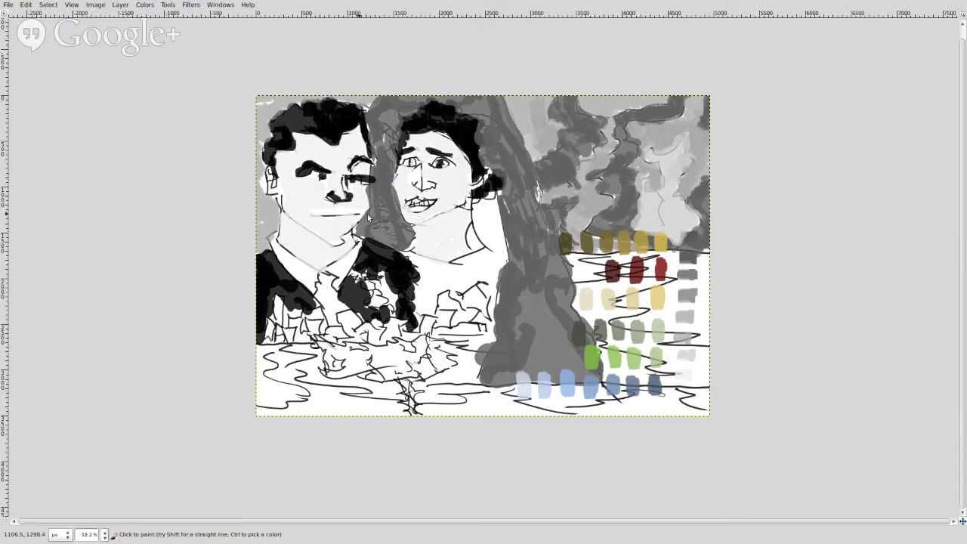
{"action": "left_click_drag", "start_coordinate": [369, 218], "coordinate": [318, 219]}
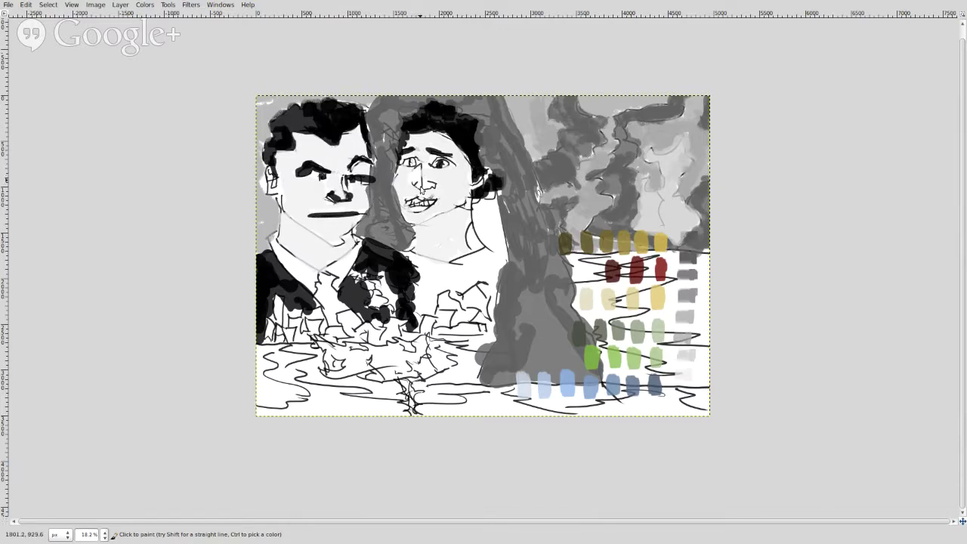
Strengthen the wavy-haired figure's eyes, nose and mouth with black strokes, and hide the line layer
{"action": "mouse_move", "coordinate": [423, 162]}
{"action": "left_mouse_down"}
{"action": "mouse_move", "coordinate": [420, 201]}
{"action": "mouse_move", "coordinate": [429, 190]}
{"action": "left_mouse_up"}
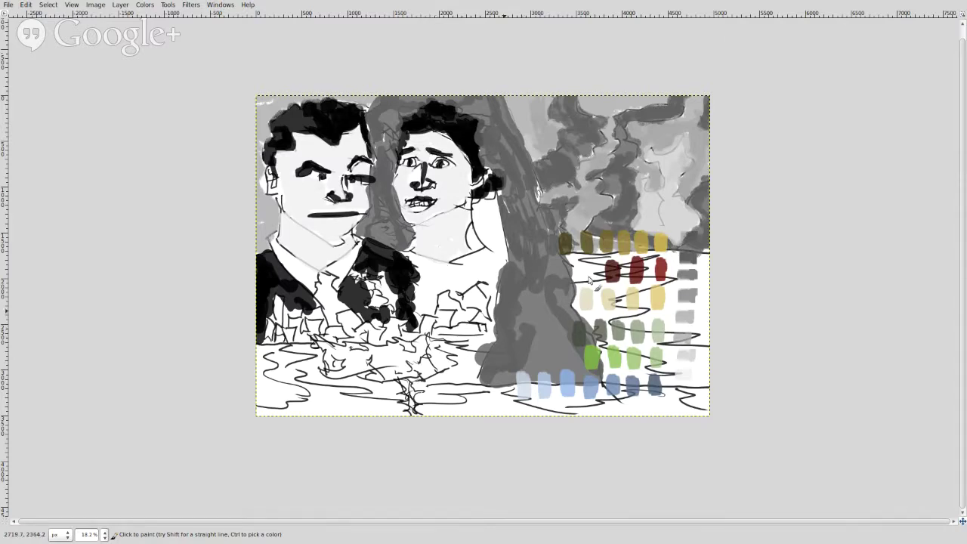
{"action": "key", "text": "Tab"}
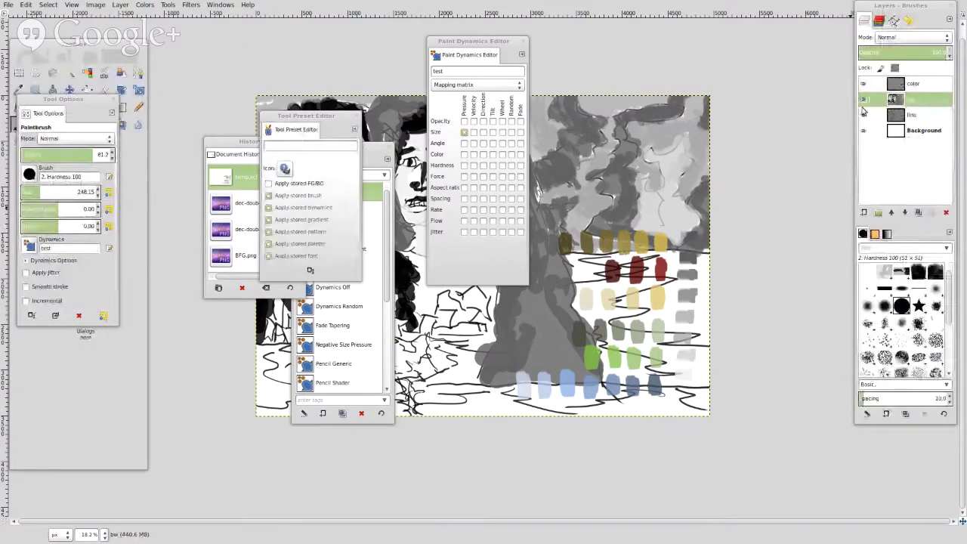
{"action": "key", "text": "Tab"}
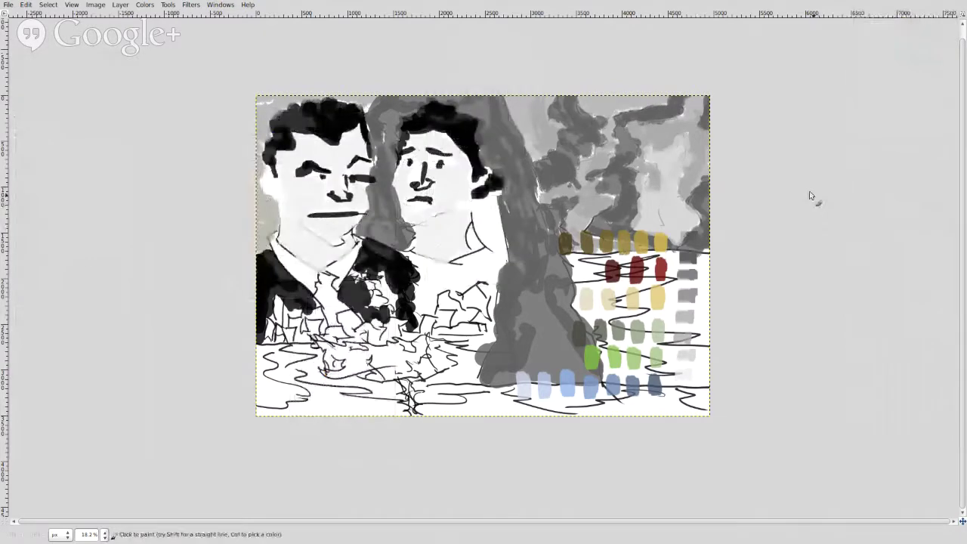
{"action": "key", "text": "Delete"}
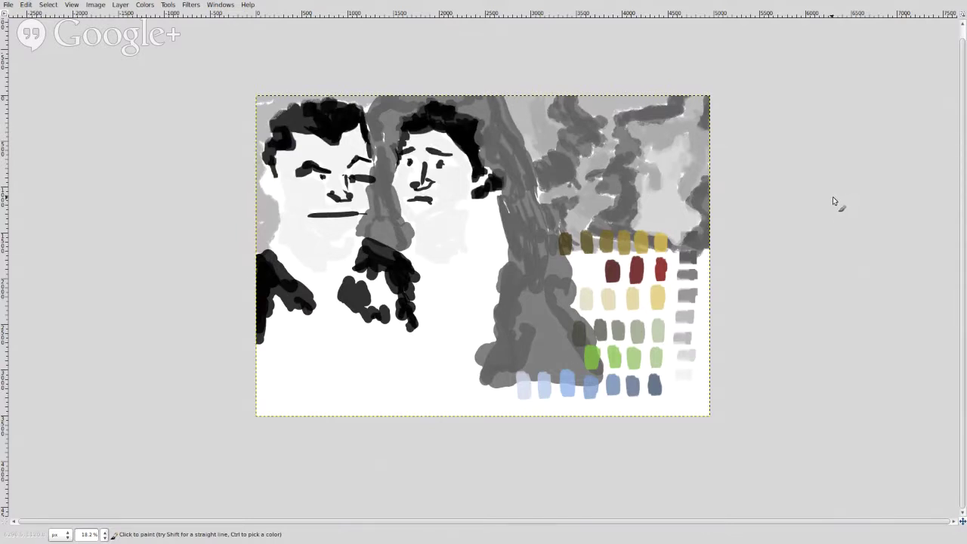
Fill the gaps in the short-haired figure's jacket beside the wavy-haired figure with black, and show the line layer again
{"action": "mouse_move", "coordinate": [391, 296]}
{"action": "left_mouse_down"}
{"action": "mouse_move", "coordinate": [359, 272]}
{"action": "mouse_move", "coordinate": [353, 285]}
{"action": "mouse_move", "coordinate": [404, 306]}
{"action": "mouse_move", "coordinate": [395, 330]}
{"action": "left_mouse_up"}
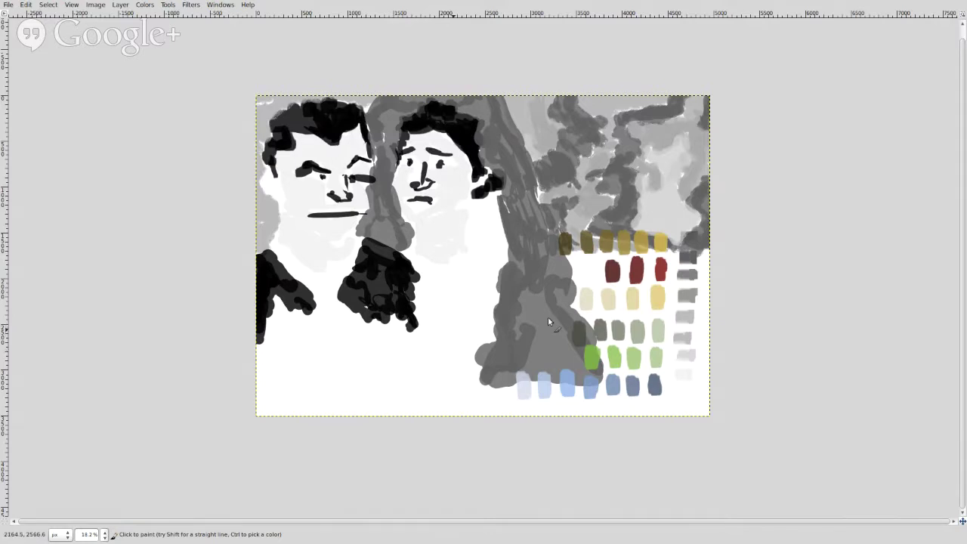
{"action": "key", "text": "Tab"}
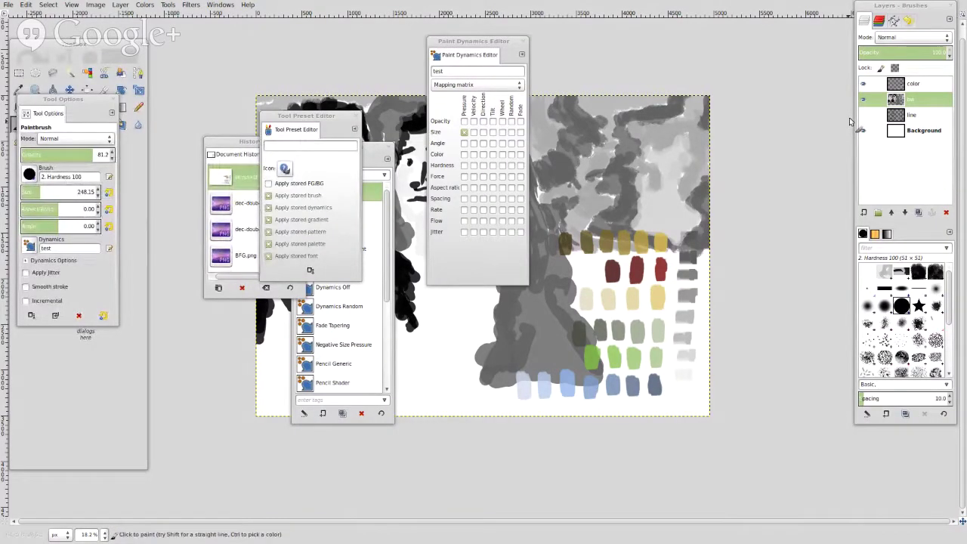
{"action": "key", "text": "Tab"}
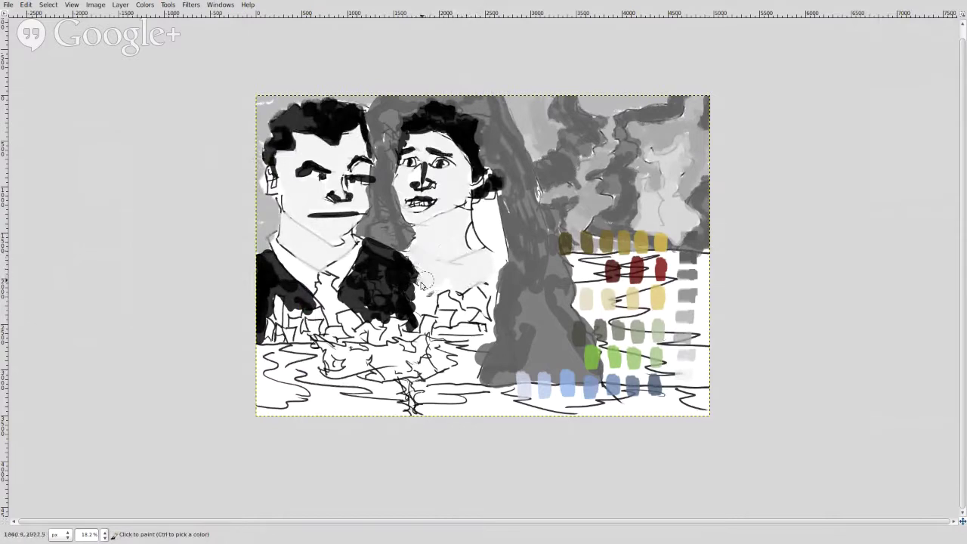
Paint the wavy-haired figure's neck and shoulders very light gray and cover the whole tree trunk down to its base with light gray
{"action": "mouse_move", "coordinate": [425, 295]}
{"action": "left_mouse_down"}
{"action": "mouse_move", "coordinate": [500, 284]}
{"action": "mouse_move", "coordinate": [490, 268]}
{"action": "mouse_move", "coordinate": [498, 262]}
{"action": "mouse_move", "coordinate": [477, 263]}
{"action": "mouse_move", "coordinate": [478, 243]}
{"action": "mouse_move", "coordinate": [495, 258]}
{"action": "mouse_move", "coordinate": [483, 241]}
{"action": "mouse_move", "coordinate": [492, 212]}
{"action": "mouse_move", "coordinate": [496, 251]}
{"action": "mouse_move", "coordinate": [493, 229]}
{"action": "mouse_move", "coordinate": [527, 214]}
{"action": "mouse_move", "coordinate": [524, 235]}
{"action": "mouse_move", "coordinate": [517, 220]}
{"action": "mouse_move", "coordinate": [517, 241]}
{"action": "mouse_move", "coordinate": [517, 212]}
{"action": "mouse_move", "coordinate": [509, 230]}
{"action": "mouse_move", "coordinate": [506, 218]}
{"action": "mouse_move", "coordinate": [516, 194]}
{"action": "mouse_move", "coordinate": [518, 211]}
{"action": "mouse_move", "coordinate": [517, 175]}
{"action": "mouse_move", "coordinate": [526, 189]}
{"action": "mouse_move", "coordinate": [506, 143]}
{"action": "mouse_move", "coordinate": [515, 155]}
{"action": "mouse_move", "coordinate": [513, 134]}
{"action": "mouse_move", "coordinate": [517, 144]}
{"action": "mouse_move", "coordinate": [493, 98]}
{"action": "mouse_move", "coordinate": [499, 119]}
{"action": "mouse_move", "coordinate": [496, 146]}
{"action": "mouse_move", "coordinate": [484, 135]}
{"action": "mouse_move", "coordinate": [487, 159]}
{"action": "mouse_move", "coordinate": [505, 171]}
{"action": "mouse_move", "coordinate": [485, 121]}
{"action": "mouse_move", "coordinate": [446, 92]}
{"action": "mouse_move", "coordinate": [457, 97]}
{"action": "mouse_move", "coordinate": [382, 107]}
{"action": "mouse_move", "coordinate": [393, 168]}
{"action": "mouse_move", "coordinate": [378, 149]}
{"action": "mouse_move", "coordinate": [372, 232]}
{"action": "mouse_move", "coordinate": [399, 246]}
{"action": "mouse_move", "coordinate": [408, 236]}
{"action": "mouse_move", "coordinate": [392, 222]}
{"action": "mouse_move", "coordinate": [389, 178]}
{"action": "mouse_move", "coordinate": [381, 224]}
{"action": "left_mouse_up"}
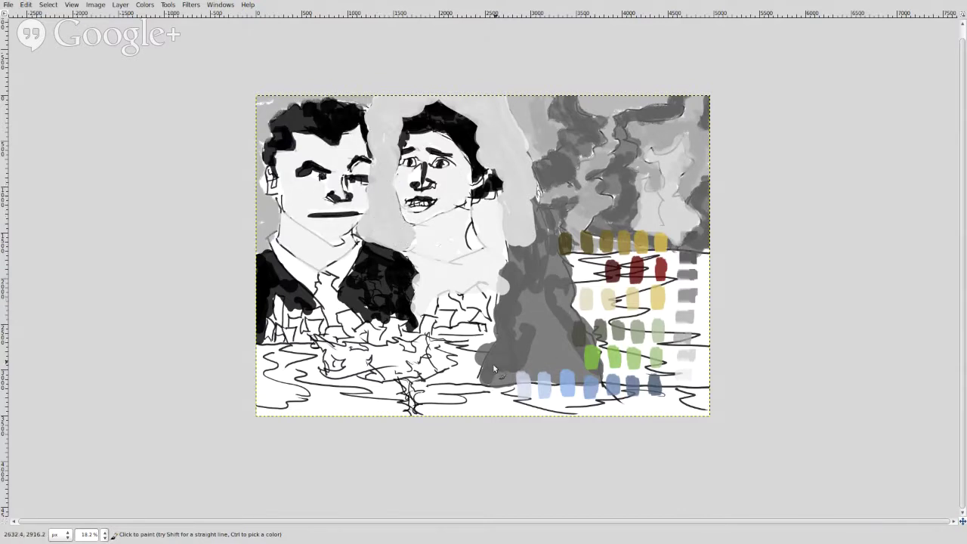
{"action": "mouse_move", "coordinate": [494, 369]}
{"action": "left_mouse_down"}
{"action": "mouse_move", "coordinate": [488, 381]}
{"action": "mouse_move", "coordinate": [493, 342]}
{"action": "mouse_move", "coordinate": [501, 347]}
{"action": "mouse_move", "coordinate": [509, 248]}
{"action": "mouse_move", "coordinate": [535, 266]}
{"action": "mouse_move", "coordinate": [543, 216]}
{"action": "mouse_move", "coordinate": [573, 279]}
{"action": "mouse_move", "coordinate": [597, 374]}
{"action": "mouse_move", "coordinate": [550, 369]}
{"action": "left_mouse_up"}
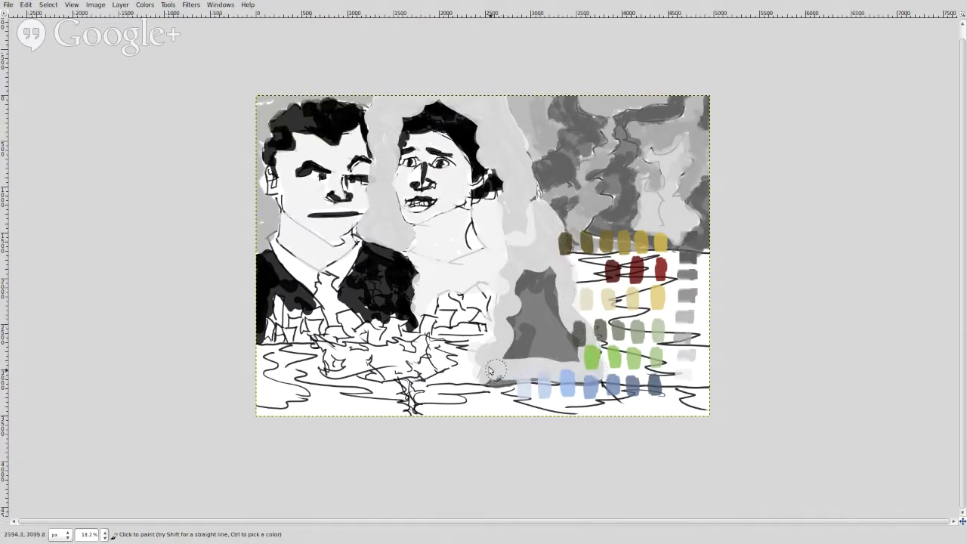
{"action": "mouse_move", "coordinate": [490, 370]}
{"action": "left_mouse_down"}
{"action": "mouse_move", "coordinate": [508, 361]}
{"action": "mouse_move", "coordinate": [523, 272]}
{"action": "mouse_move", "coordinate": [566, 289]}
{"action": "mouse_move", "coordinate": [559, 313]}
{"action": "mouse_move", "coordinate": [578, 344]}
{"action": "mouse_move", "coordinate": [565, 360]}
{"action": "mouse_move", "coordinate": [532, 346]}
{"action": "mouse_move", "coordinate": [538, 281]}
{"action": "mouse_move", "coordinate": [563, 346]}
{"action": "mouse_move", "coordinate": [540, 337]}
{"action": "left_mouse_up"}
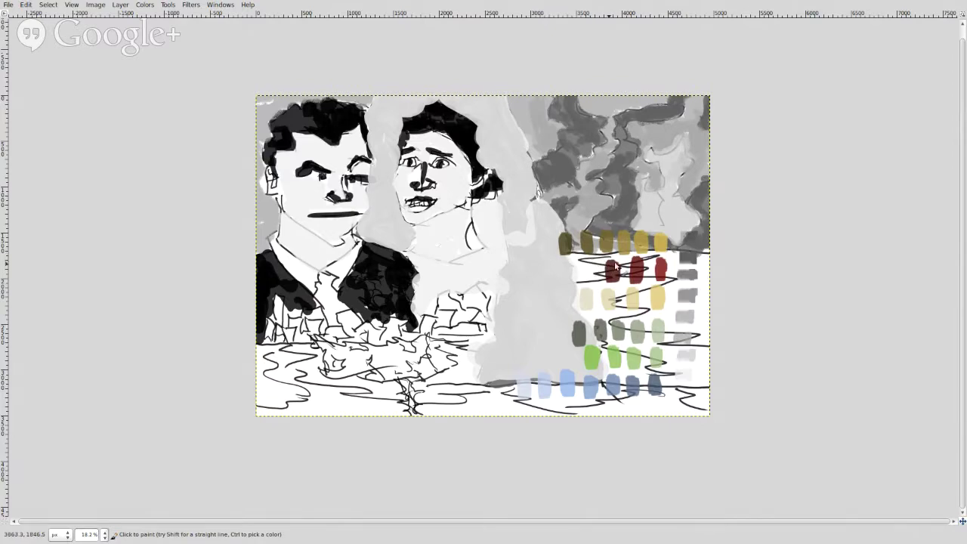
Sample a medium gray swatch and paint the jagged shapes across both figures' chests
{"action": "key", "text": "ctrl"}
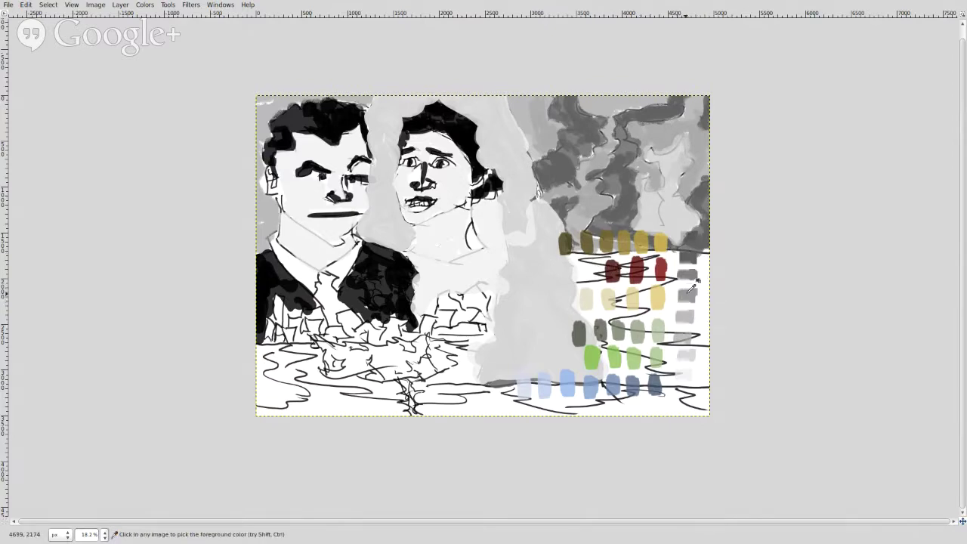
{"action": "left_click", "coordinate": [690, 289], "text": "ctrl"}
{"action": "mouse_move", "coordinate": [461, 314]}
{"action": "left_mouse_down"}
{"action": "mouse_move", "coordinate": [431, 338]}
{"action": "mouse_move", "coordinate": [424, 334]}
{"action": "mouse_move", "coordinate": [452, 305]}
{"action": "mouse_move", "coordinate": [483, 331]}
{"action": "mouse_move", "coordinate": [477, 339]}
{"action": "mouse_move", "coordinate": [448, 327]}
{"action": "mouse_move", "coordinate": [450, 309]}
{"action": "mouse_move", "coordinate": [386, 333]}
{"action": "mouse_move", "coordinate": [411, 335]}
{"action": "mouse_move", "coordinate": [339, 310]}
{"action": "mouse_move", "coordinate": [334, 329]}
{"action": "mouse_move", "coordinate": [324, 322]}
{"action": "mouse_move", "coordinate": [339, 328]}
{"action": "mouse_move", "coordinate": [304, 337]}
{"action": "mouse_move", "coordinate": [274, 331]}
{"action": "mouse_move", "coordinate": [277, 303]}
{"action": "mouse_move", "coordinate": [270, 311]}
{"action": "mouse_move", "coordinate": [279, 303]}
{"action": "mouse_move", "coordinate": [319, 316]}
{"action": "mouse_move", "coordinate": [293, 338]}
{"action": "left_mouse_up"}
{"action": "left_click_drag", "start_coordinate": [355, 339], "coordinate": [400, 340]}
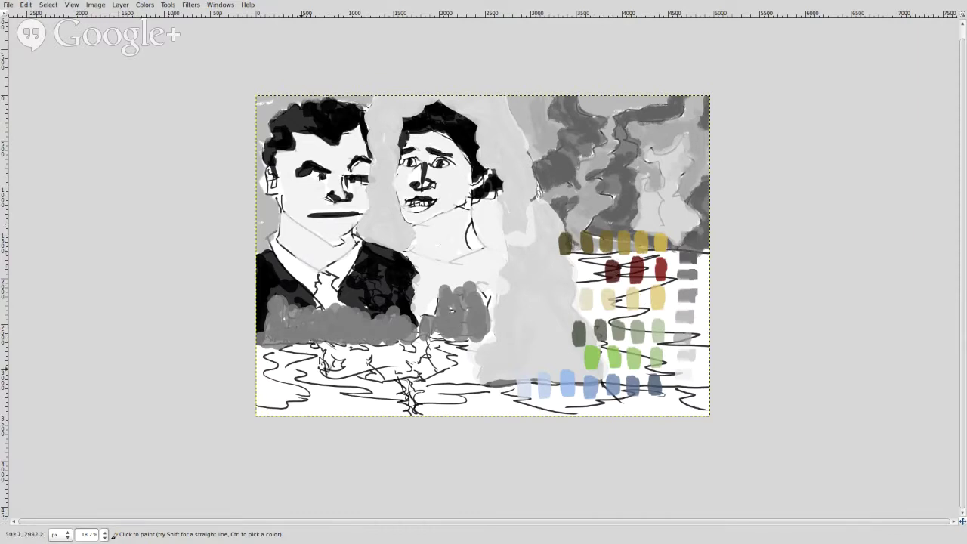
Sample a lighter gray swatch and fill the bowl-shaped form and its stem below the figures
{"action": "key", "text": "ctrl"}
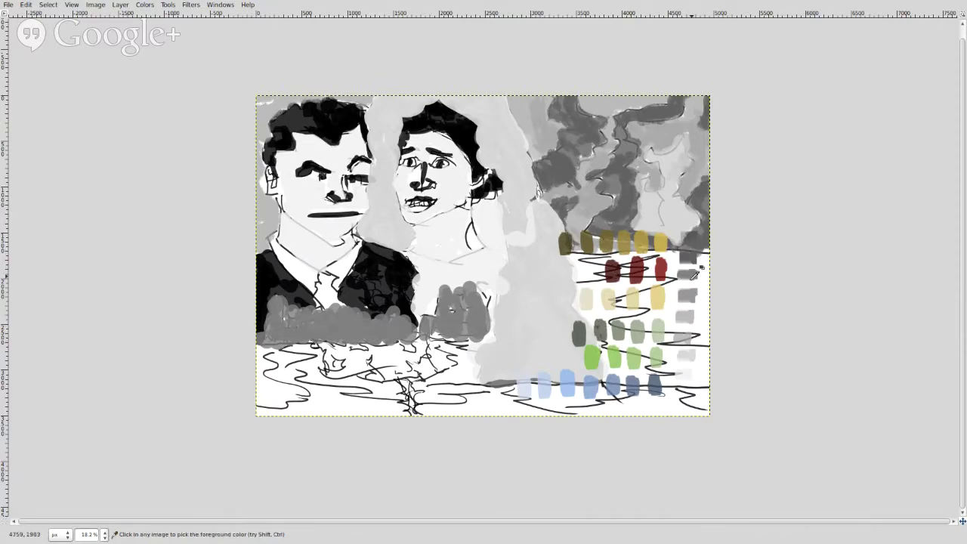
{"action": "left_click", "coordinate": [684, 318], "text": "ctrl"}
{"action": "mouse_move", "coordinate": [321, 340]}
{"action": "left_mouse_down"}
{"action": "mouse_move", "coordinate": [326, 364]}
{"action": "mouse_move", "coordinate": [365, 374]}
{"action": "mouse_move", "coordinate": [342, 354]}
{"action": "mouse_move", "coordinate": [376, 365]}
{"action": "mouse_move", "coordinate": [347, 349]}
{"action": "mouse_move", "coordinate": [371, 355]}
{"action": "mouse_move", "coordinate": [386, 353]}
{"action": "mouse_move", "coordinate": [362, 349]}
{"action": "mouse_move", "coordinate": [469, 339]}
{"action": "mouse_move", "coordinate": [459, 337]}
{"action": "mouse_move", "coordinate": [446, 359]}
{"action": "mouse_move", "coordinate": [413, 355]}
{"action": "mouse_move", "coordinate": [428, 367]}
{"action": "mouse_move", "coordinate": [411, 375]}
{"action": "mouse_move", "coordinate": [355, 367]}
{"action": "mouse_move", "coordinate": [380, 359]}
{"action": "mouse_move", "coordinate": [406, 367]}
{"action": "mouse_move", "coordinate": [396, 356]}
{"action": "mouse_move", "coordinate": [415, 417]}
{"action": "left_mouse_up"}
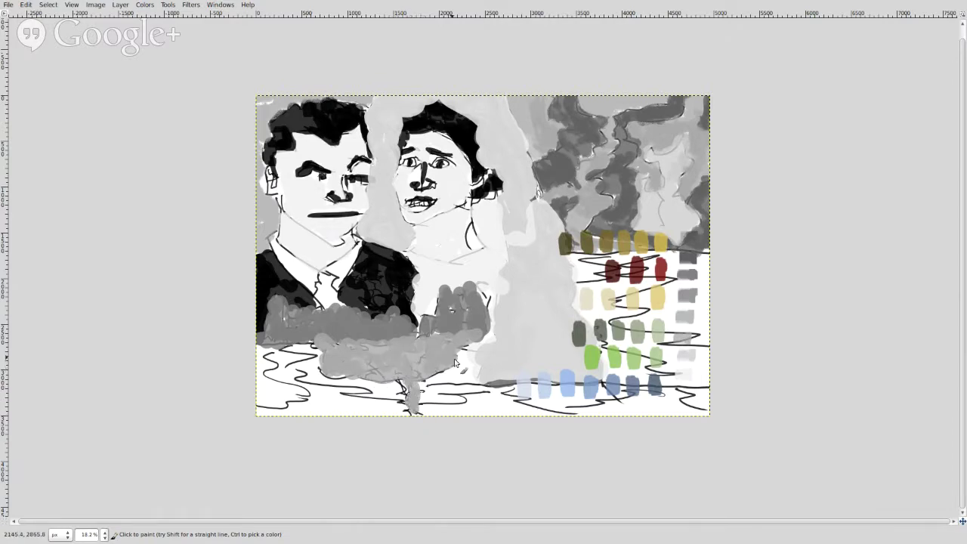
{"action": "left_click_drag", "start_coordinate": [312, 342], "coordinate": [268, 331]}
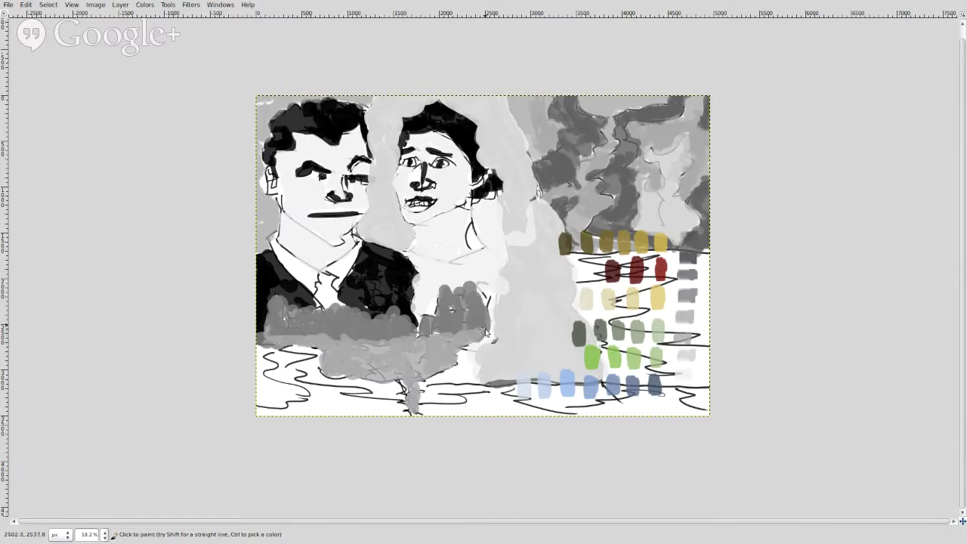
Sample the lightest gray swatch and paint a pale rim along the lower edges of the bowl-shaped form and stem
{"action": "key", "text": "ctrl"}
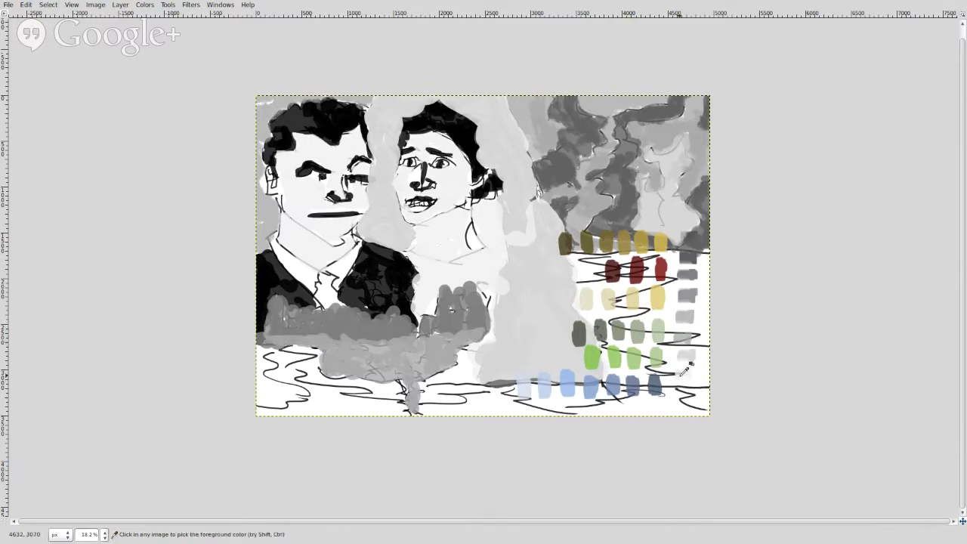
{"action": "left_click", "coordinate": [682, 372], "text": "ctrl"}
{"action": "mouse_move", "coordinate": [465, 333]}
{"action": "left_mouse_down"}
{"action": "mouse_move", "coordinate": [458, 368]}
{"action": "mouse_move", "coordinate": [427, 381]}
{"action": "mouse_move", "coordinate": [417, 412]}
{"action": "left_mouse_up"}
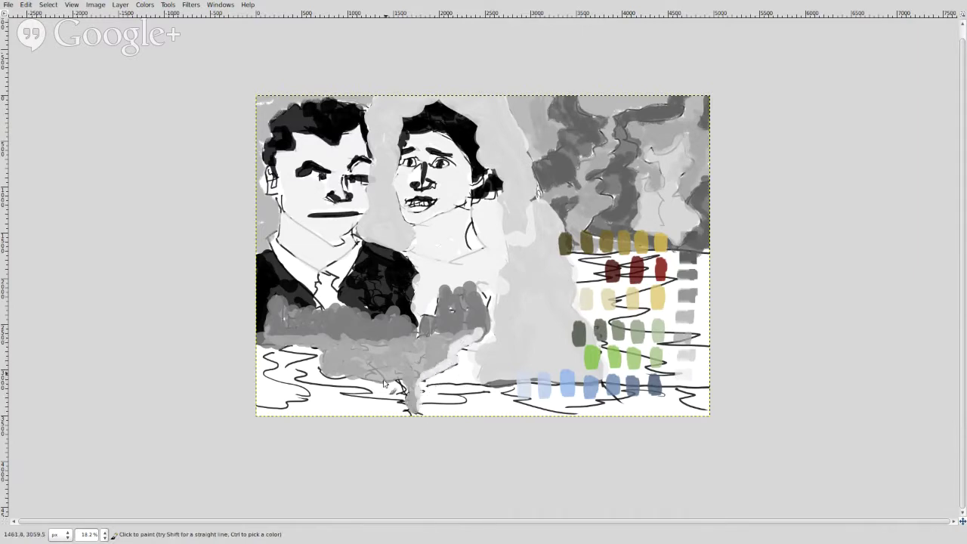
{"action": "mouse_move", "coordinate": [386, 378]}
{"action": "left_mouse_down"}
{"action": "mouse_move", "coordinate": [344, 373]}
{"action": "mouse_move", "coordinate": [320, 352]}
{"action": "left_mouse_up"}
{"action": "left_click_drag", "start_coordinate": [264, 326], "coordinate": [281, 349]}
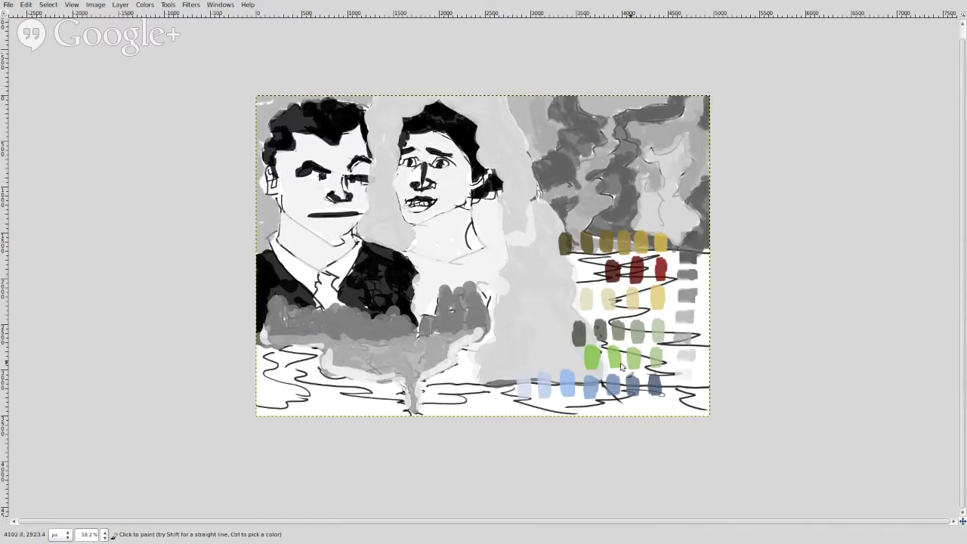
Switch to the Chalk 03 brush and paint dark gray water patches beside the tree, around the color swatches and along the canvas's lower edge
{"action": "key", "text": "ctrl"}
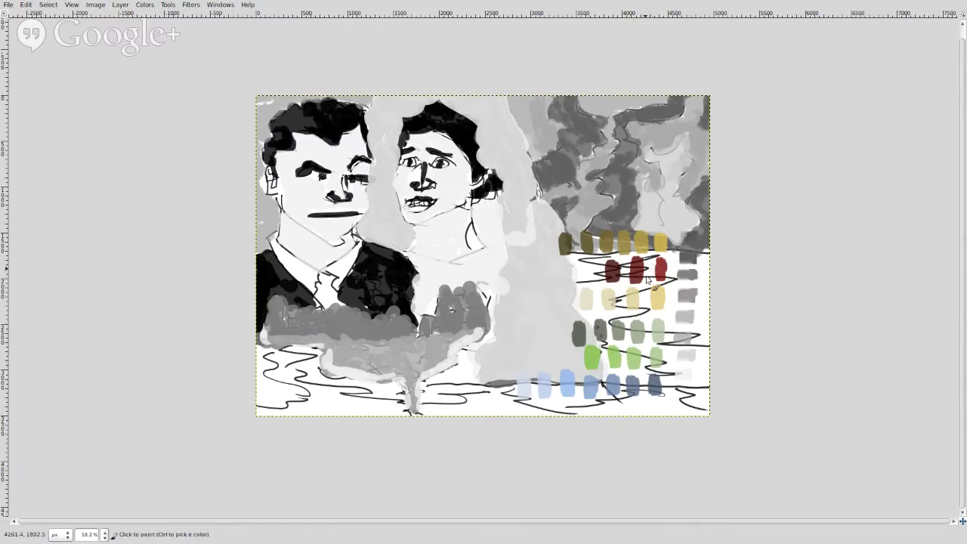
{"action": "key", "text": "Tab"}
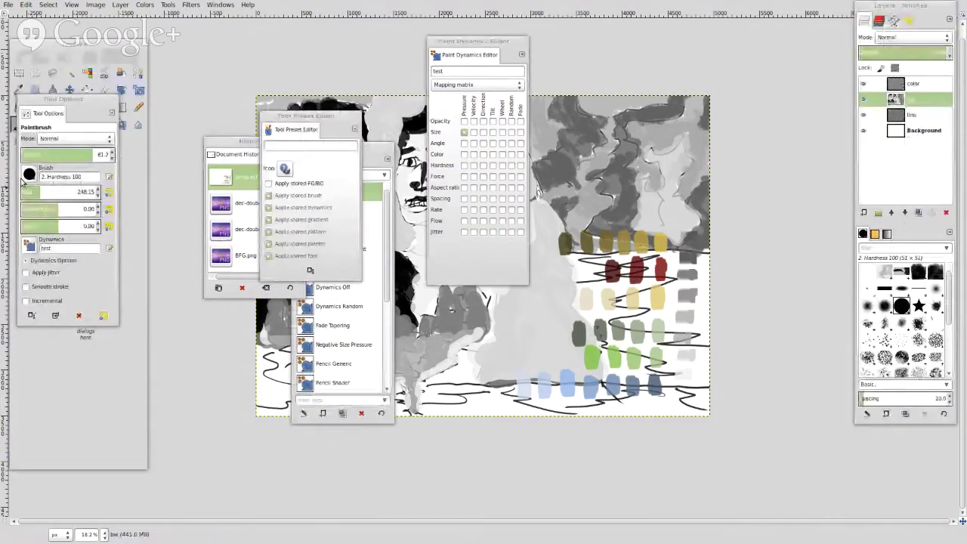
{"action": "left_click", "coordinate": [29, 175]}
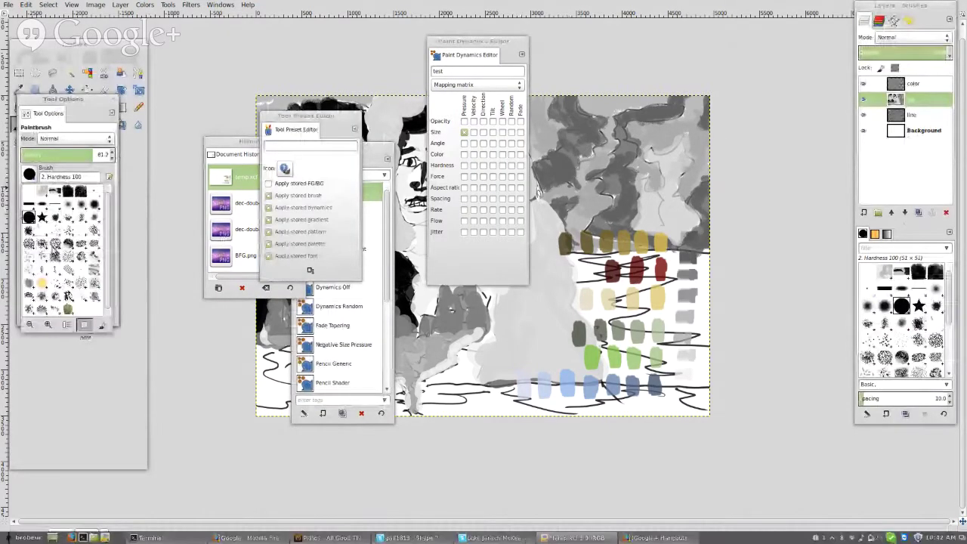
{"action": "key", "text": "Tab"}
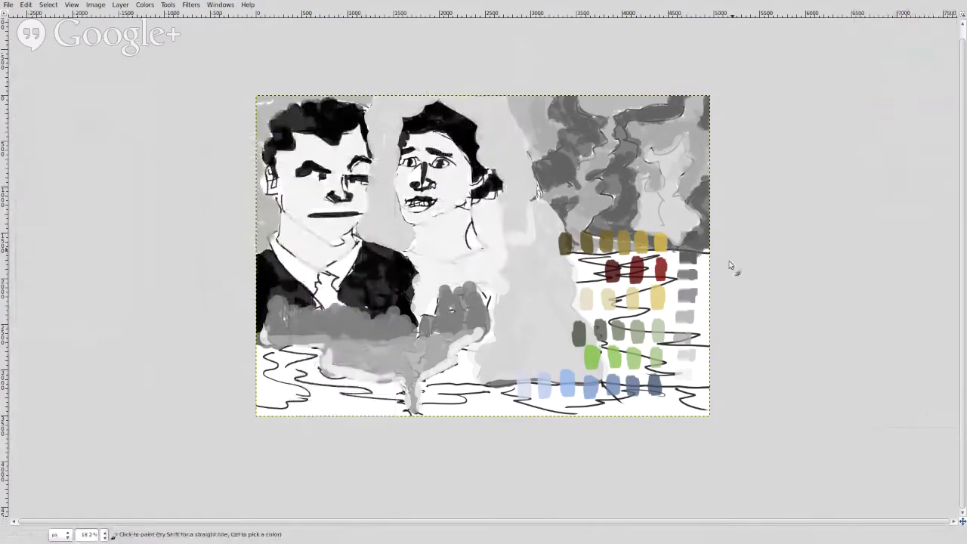
{"action": "mouse_move", "coordinate": [682, 271]}
{"action": "left_mouse_down"}
{"action": "mouse_move", "coordinate": [704, 263]}
{"action": "mouse_move", "coordinate": [657, 257]}
{"action": "mouse_move", "coordinate": [673, 265]}
{"action": "mouse_move", "coordinate": [658, 269]}
{"action": "mouse_move", "coordinate": [654, 261]}
{"action": "mouse_move", "coordinate": [651, 272]}
{"action": "mouse_move", "coordinate": [693, 281]}
{"action": "mouse_move", "coordinate": [627, 300]}
{"action": "mouse_move", "coordinate": [666, 320]}
{"action": "mouse_move", "coordinate": [630, 319]}
{"action": "mouse_move", "coordinate": [664, 328]}
{"action": "mouse_move", "coordinate": [627, 332]}
{"action": "mouse_move", "coordinate": [714, 345]}
{"action": "mouse_move", "coordinate": [667, 329]}
{"action": "mouse_move", "coordinate": [669, 316]}
{"action": "mouse_move", "coordinate": [707, 317]}
{"action": "mouse_move", "coordinate": [665, 312]}
{"action": "mouse_move", "coordinate": [706, 312]}
{"action": "mouse_move", "coordinate": [664, 295]}
{"action": "mouse_move", "coordinate": [717, 292]}
{"action": "mouse_move", "coordinate": [703, 264]}
{"action": "left_mouse_up"}
{"action": "mouse_move", "coordinate": [680, 386]}
{"action": "left_mouse_down"}
{"action": "mouse_move", "coordinate": [706, 395]}
{"action": "mouse_move", "coordinate": [707, 408]}
{"action": "left_mouse_up"}
{"action": "mouse_move", "coordinate": [497, 394]}
{"action": "left_mouse_down"}
{"action": "mouse_move", "coordinate": [511, 414]}
{"action": "mouse_move", "coordinate": [501, 415]}
{"action": "mouse_move", "coordinate": [524, 416]}
{"action": "mouse_move", "coordinate": [501, 397]}
{"action": "mouse_move", "coordinate": [418, 407]}
{"action": "mouse_move", "coordinate": [516, 406]}
{"action": "mouse_move", "coordinate": [502, 388]}
{"action": "mouse_move", "coordinate": [464, 405]}
{"action": "mouse_move", "coordinate": [472, 415]}
{"action": "mouse_move", "coordinate": [432, 417]}
{"action": "left_mouse_up"}
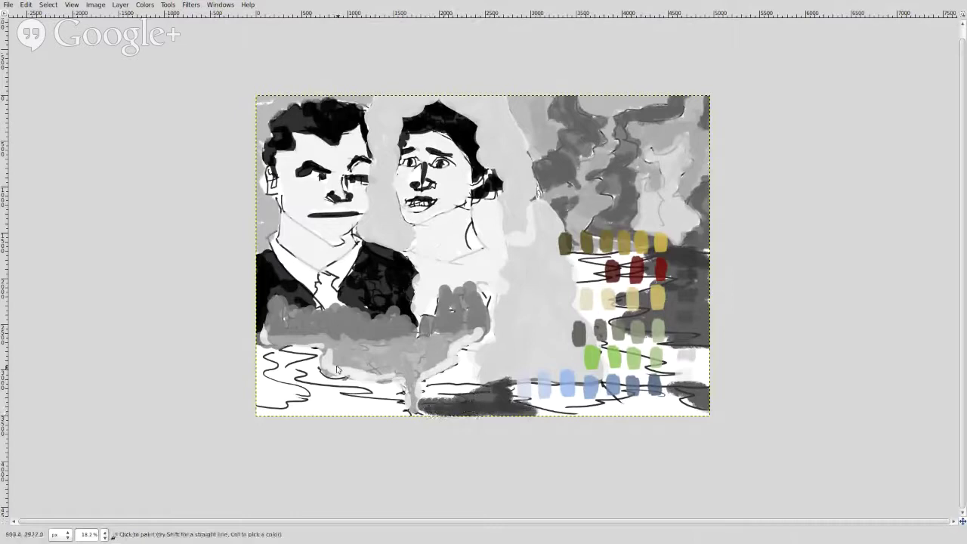
{"action": "mouse_move", "coordinate": [277, 352]}
{"action": "left_mouse_down"}
{"action": "mouse_move", "coordinate": [319, 359]}
{"action": "mouse_move", "coordinate": [282, 361]}
{"action": "mouse_move", "coordinate": [283, 374]}
{"action": "mouse_move", "coordinate": [271, 377]}
{"action": "mouse_move", "coordinate": [287, 378]}
{"action": "mouse_move", "coordinate": [272, 352]}
{"action": "mouse_move", "coordinate": [306, 390]}
{"action": "mouse_move", "coordinate": [369, 399]}
{"action": "mouse_move", "coordinate": [258, 409]}
{"action": "mouse_move", "coordinate": [349, 420]}
{"action": "mouse_move", "coordinate": [393, 418]}
{"action": "mouse_move", "coordinate": [378, 408]}
{"action": "mouse_move", "coordinate": [397, 407]}
{"action": "mouse_move", "coordinate": [344, 406]}
{"action": "mouse_move", "coordinate": [376, 406]}
{"action": "mouse_move", "coordinate": [301, 388]}
{"action": "mouse_move", "coordinate": [421, 421]}
{"action": "left_mouse_up"}
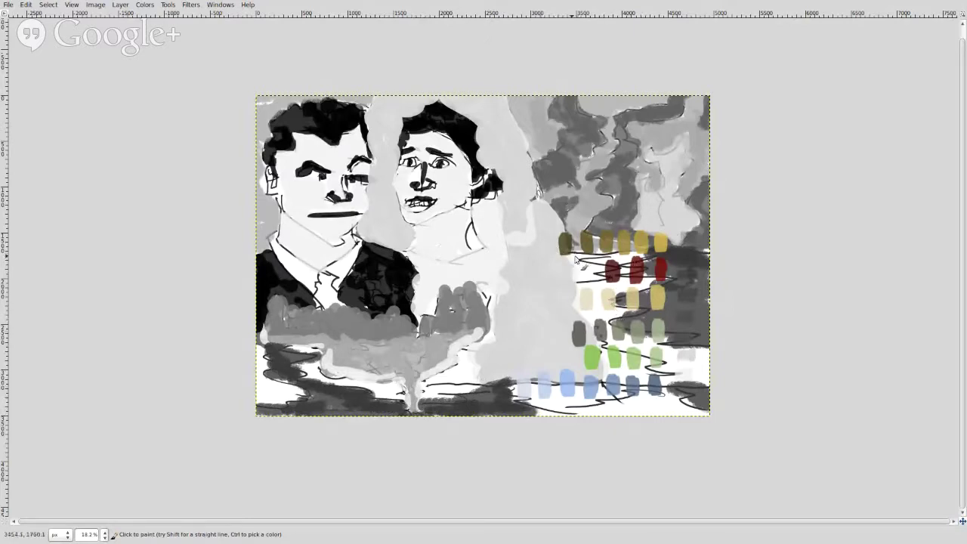
{"action": "mouse_move", "coordinate": [597, 259]}
{"action": "left_mouse_down"}
{"action": "mouse_move", "coordinate": [572, 257]}
{"action": "mouse_move", "coordinate": [582, 279]}
{"action": "mouse_move", "coordinate": [611, 277]}
{"action": "mouse_move", "coordinate": [580, 280]}
{"action": "mouse_move", "coordinate": [574, 298]}
{"action": "mouse_move", "coordinate": [583, 288]}
{"action": "mouse_move", "coordinate": [576, 266]}
{"action": "mouse_move", "coordinate": [618, 283]}
{"action": "mouse_move", "coordinate": [580, 295]}
{"action": "left_mouse_up"}
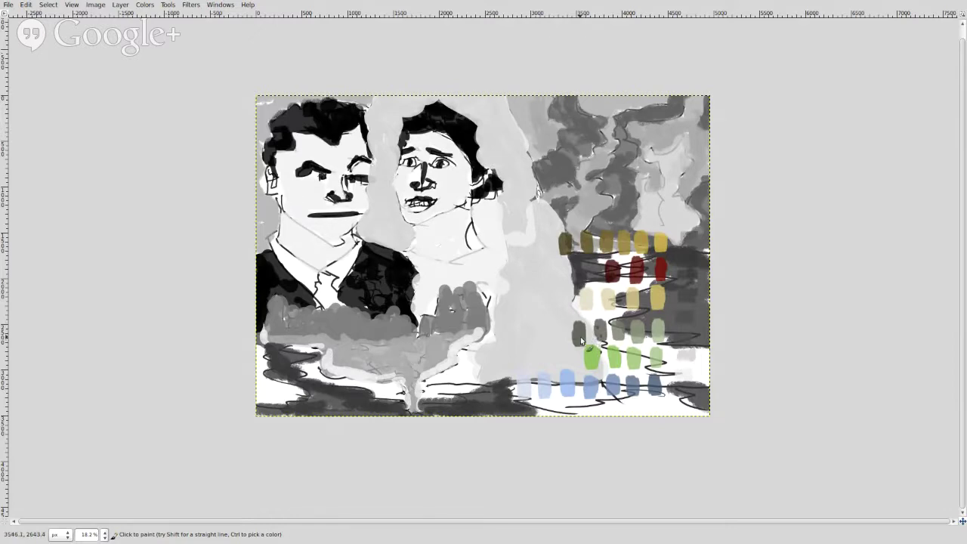
Fill the white water areas around the swatches and below the figures with light gray
{"action": "key", "text": "ctrl"}
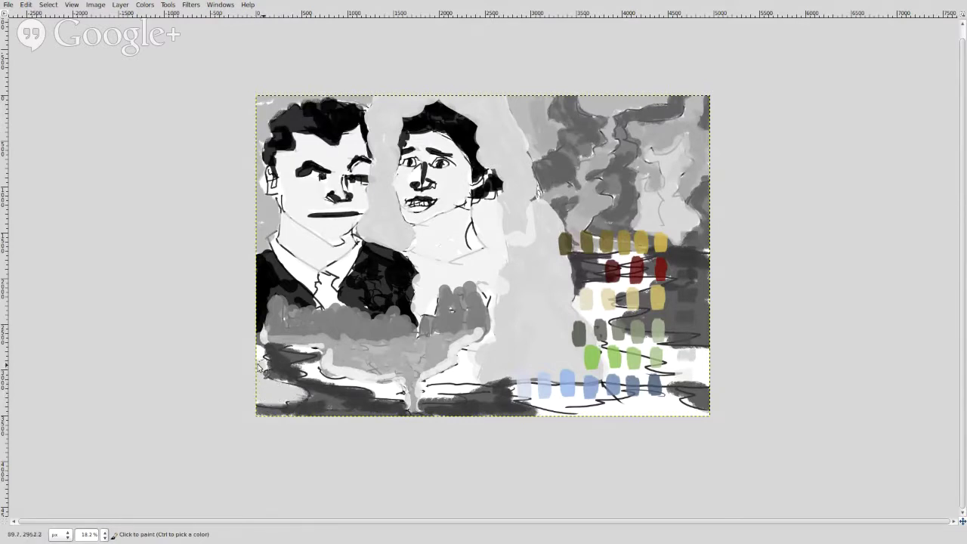
{"action": "left_click_drag", "start_coordinate": [257, 349], "coordinate": [314, 359]}
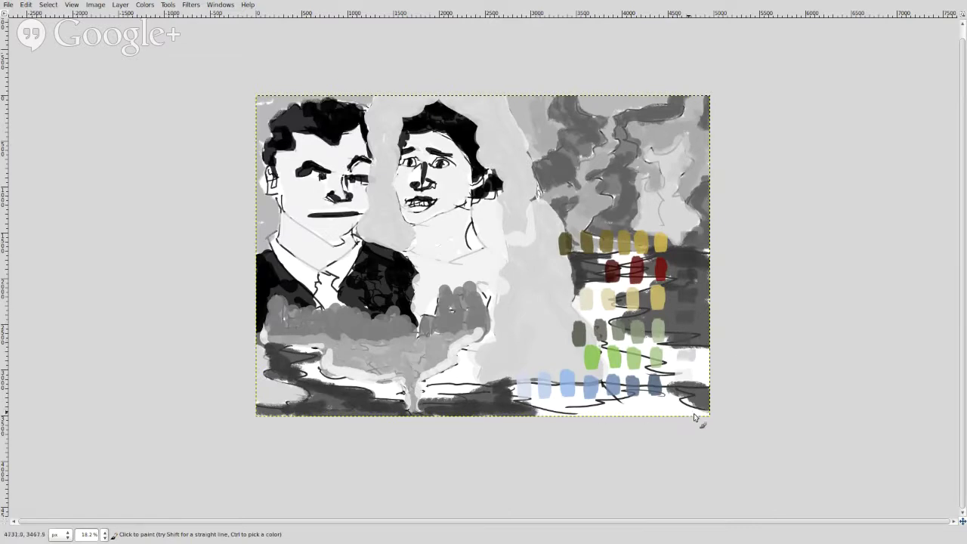
{"action": "mouse_move", "coordinate": [694, 417]}
{"action": "left_mouse_down"}
{"action": "mouse_move", "coordinate": [668, 397]}
{"action": "mouse_move", "coordinate": [650, 394]}
{"action": "mouse_move", "coordinate": [626, 400]}
{"action": "mouse_move", "coordinate": [653, 410]}
{"action": "mouse_move", "coordinate": [546, 413]}
{"action": "left_mouse_up"}
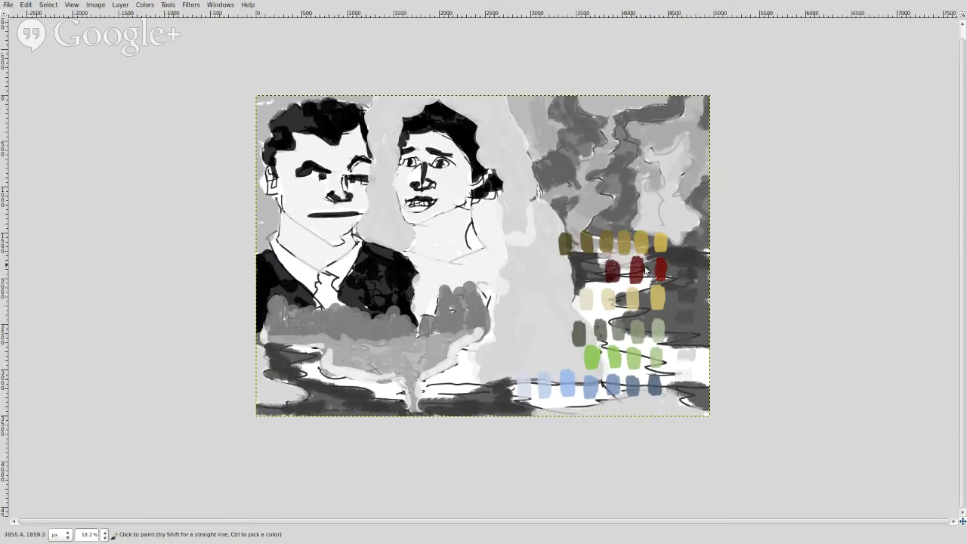
{"action": "mouse_move", "coordinate": [611, 285]}
{"action": "left_mouse_down"}
{"action": "mouse_move", "coordinate": [580, 294]}
{"action": "mouse_move", "coordinate": [589, 298]}
{"action": "mouse_move", "coordinate": [580, 306]}
{"action": "mouse_move", "coordinate": [652, 286]}
{"action": "mouse_move", "coordinate": [624, 288]}
{"action": "mouse_move", "coordinate": [608, 301]}
{"action": "mouse_move", "coordinate": [622, 309]}
{"action": "mouse_move", "coordinate": [602, 313]}
{"action": "mouse_move", "coordinate": [640, 344]}
{"action": "mouse_move", "coordinate": [606, 338]}
{"action": "mouse_move", "coordinate": [668, 348]}
{"action": "mouse_move", "coordinate": [655, 351]}
{"action": "mouse_move", "coordinate": [681, 377]}
{"action": "mouse_move", "coordinate": [708, 380]}
{"action": "mouse_move", "coordinate": [668, 358]}
{"action": "left_mouse_up"}
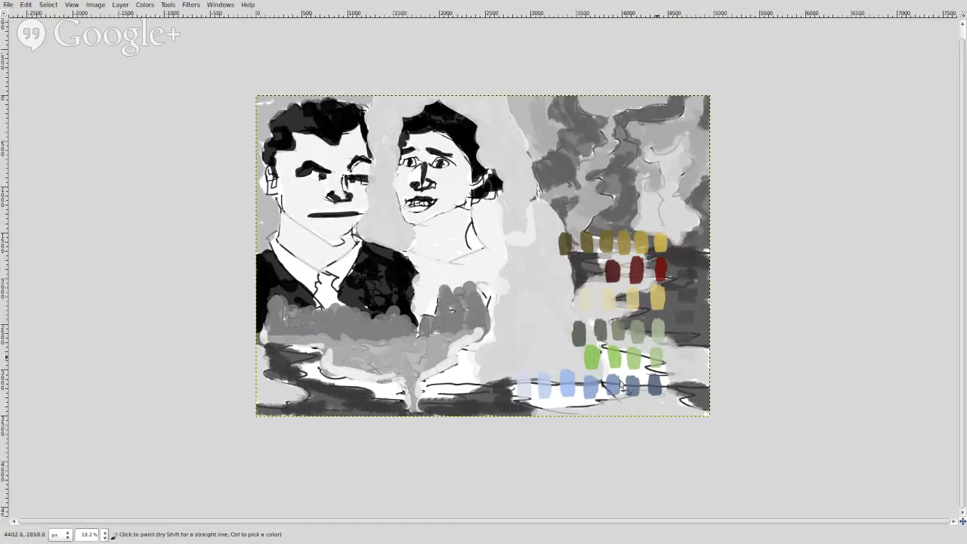
{"action": "mouse_move", "coordinate": [463, 393]}
{"action": "left_mouse_down"}
{"action": "mouse_move", "coordinate": [431, 399]}
{"action": "mouse_move", "coordinate": [430, 381]}
{"action": "mouse_move", "coordinate": [461, 382]}
{"action": "mouse_move", "coordinate": [468, 354]}
{"action": "left_mouse_up"}
{"action": "mouse_move", "coordinate": [385, 396]}
{"action": "left_mouse_down"}
{"action": "mouse_move", "coordinate": [306, 373]}
{"action": "mouse_move", "coordinate": [305, 359]}
{"action": "mouse_move", "coordinate": [290, 349]}
{"action": "mouse_move", "coordinate": [321, 352]}
{"action": "mouse_move", "coordinate": [322, 373]}
{"action": "left_mouse_up"}
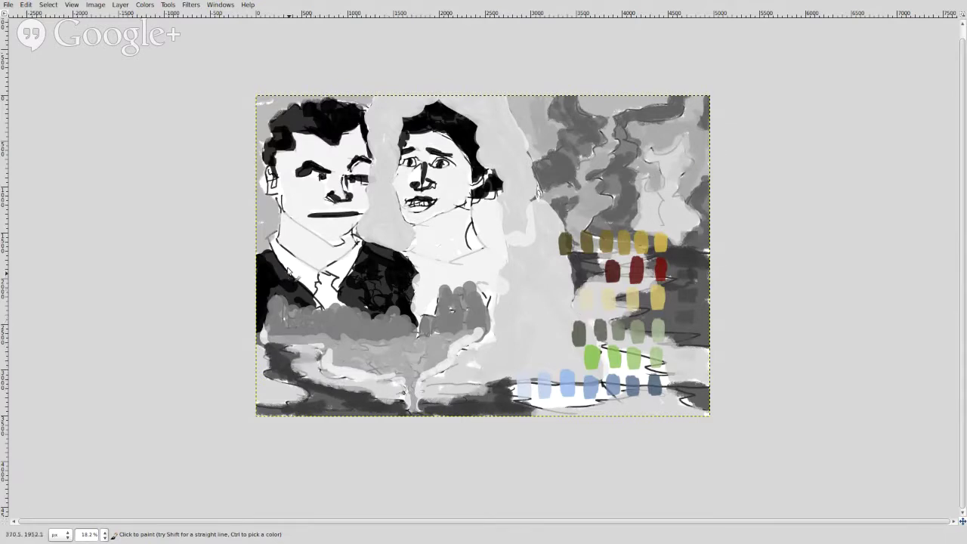
Shade the short-haired figure's shirt collar light gray, and paint his tie with a medium gray sampled from the smoke
{"action": "mouse_move", "coordinate": [288, 272]}
{"action": "left_mouse_down"}
{"action": "mouse_move", "coordinate": [321, 286]}
{"action": "mouse_move", "coordinate": [276, 237]}
{"action": "mouse_move", "coordinate": [299, 282]}
{"action": "mouse_move", "coordinate": [318, 292]}
{"action": "mouse_move", "coordinate": [358, 253]}
{"action": "mouse_move", "coordinate": [328, 267]}
{"action": "left_mouse_up"}
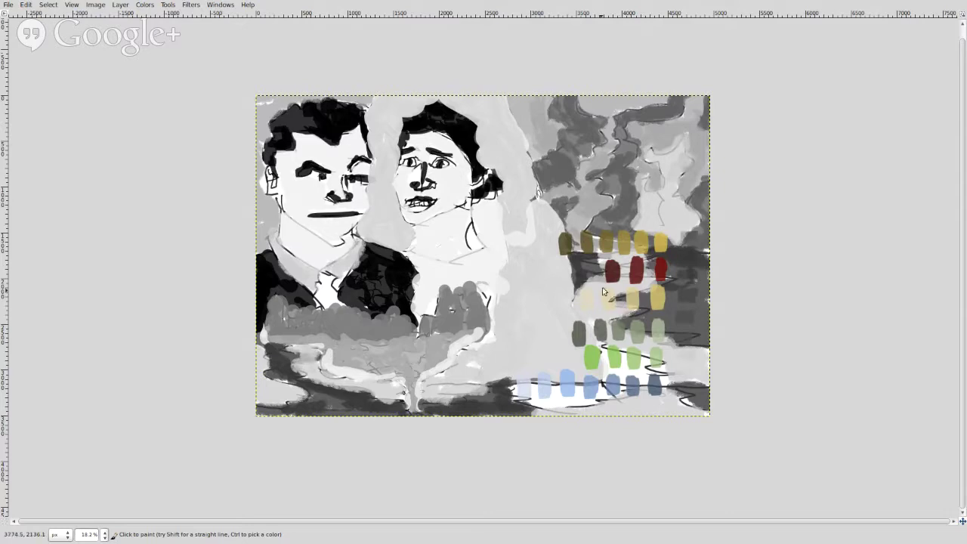
{"action": "key", "text": "ctrl"}
{"action": "left_click", "coordinate": [627, 163], "text": "ctrl"}
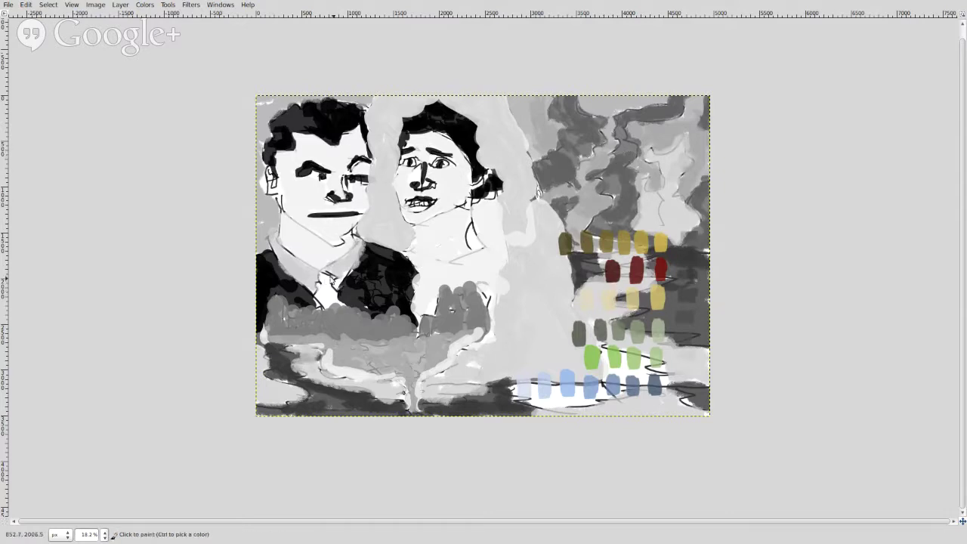
{"action": "mouse_move", "coordinate": [337, 280]}
{"action": "left_mouse_down"}
{"action": "mouse_move", "coordinate": [338, 296]}
{"action": "mouse_move", "coordinate": [321, 295]}
{"action": "mouse_move", "coordinate": [322, 308]}
{"action": "left_mouse_up"}
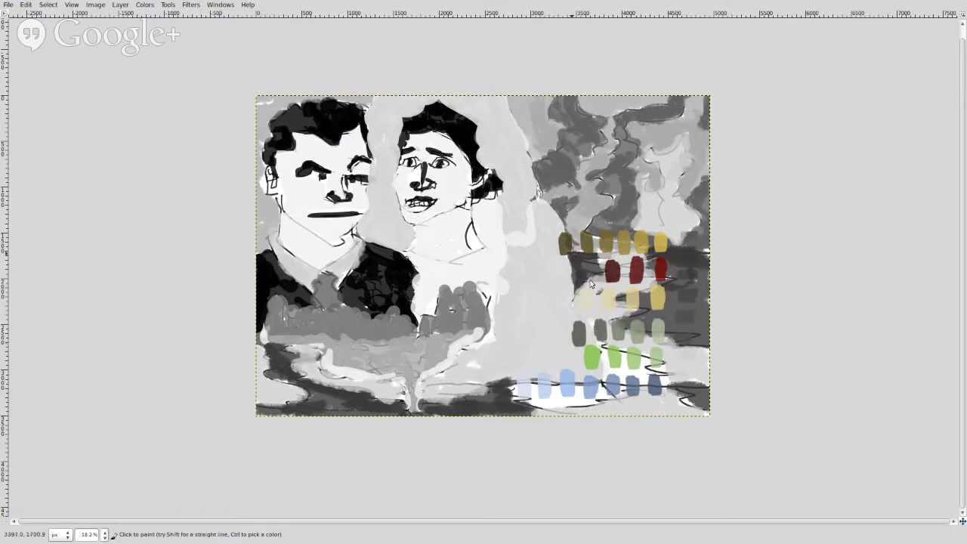
Paint medium gray water ripples around the green and blue swatches
{"action": "mouse_move", "coordinate": [628, 370]}
{"action": "left_mouse_down"}
{"action": "mouse_move", "coordinate": [611, 353]}
{"action": "mouse_move", "coordinate": [622, 349]}
{"action": "mouse_move", "coordinate": [602, 354]}
{"action": "mouse_move", "coordinate": [620, 361]}
{"action": "mouse_move", "coordinate": [613, 379]}
{"action": "mouse_move", "coordinate": [647, 389]}
{"action": "mouse_move", "coordinate": [582, 389]}
{"action": "mouse_move", "coordinate": [580, 397]}
{"action": "mouse_move", "coordinate": [516, 390]}
{"action": "mouse_move", "coordinate": [559, 402]}
{"action": "mouse_move", "coordinate": [584, 386]}
{"action": "mouse_move", "coordinate": [670, 379]}
{"action": "mouse_move", "coordinate": [643, 346]}
{"action": "left_mouse_up"}
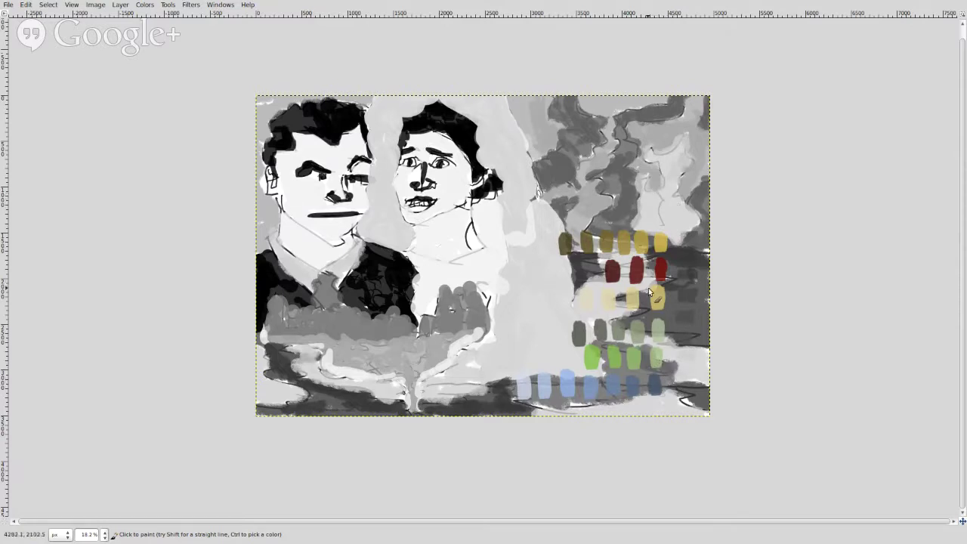
{"action": "key", "text": "Tab"}
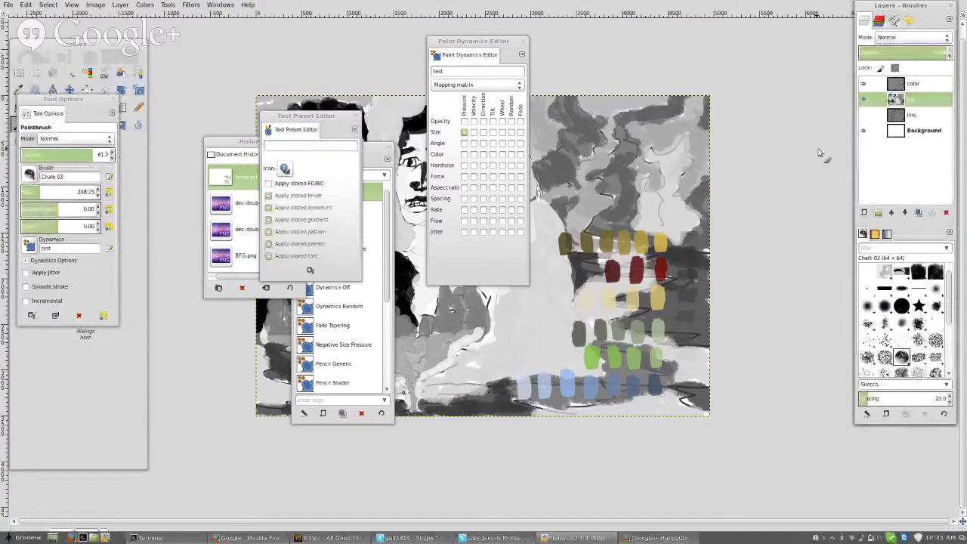
Undo the latest edits with the docked panels hidden, and touch up the edge of the short-haired figure's ear and cheek
{"action": "key", "text": "Tab"}
{"action": "key", "text": "ctrl+z"}
{"action": "key", "text": "ctrl+z"}
{"action": "key", "text": "ctrl+z"}
{"action": "key", "text": "ctrl+z"}
{"action": "key", "text": "ctrl+z"}
{"action": "key", "text": "ctrl+z"}
{"action": "key", "text": "ctrl+z"}
{"action": "key", "text": "ctrl+z"}
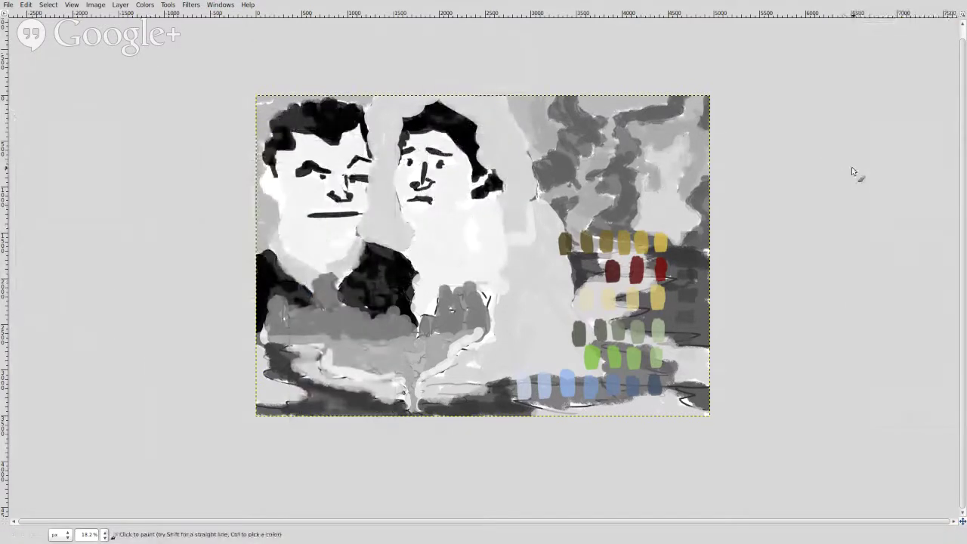
{"action": "key", "text": "ctrl+z"}
{"action": "key", "text": "ctrl+z"}
{"action": "key", "text": "ctrl+z"}
{"action": "key", "text": "ctrl+z"}
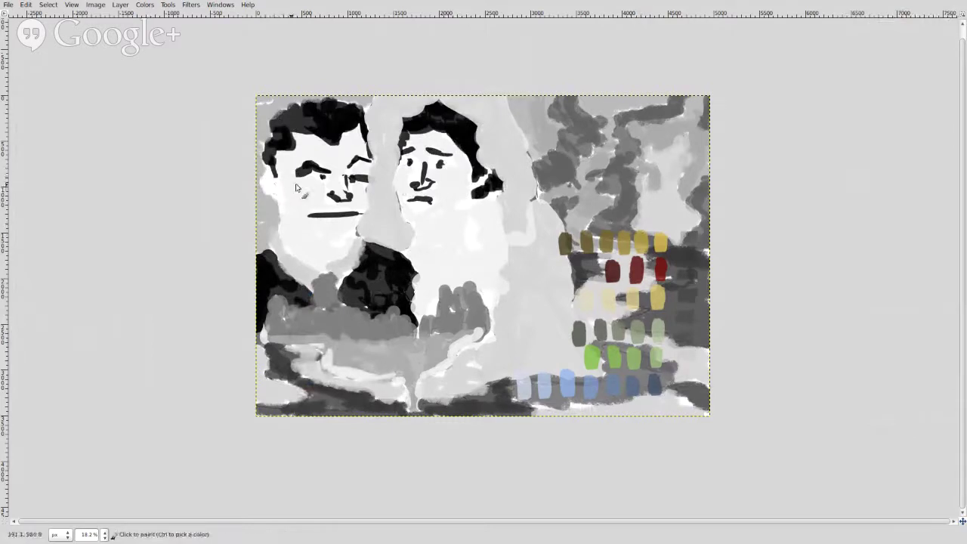
{"action": "left_click_drag", "start_coordinate": [265, 188], "coordinate": [292, 218]}
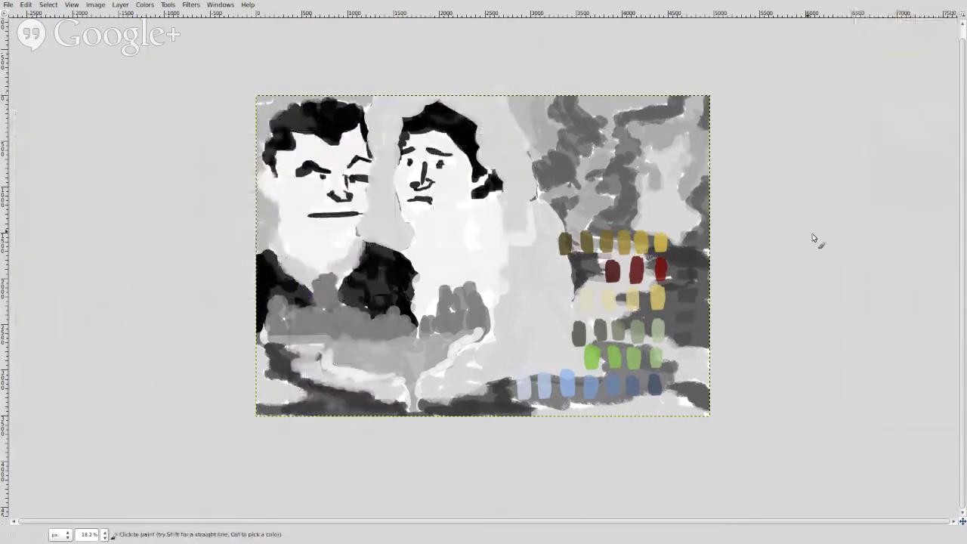
Paint the light smoke patch above the yellow swatches with pale blue sampled from the blue swatch row
{"action": "key", "text": "o"}
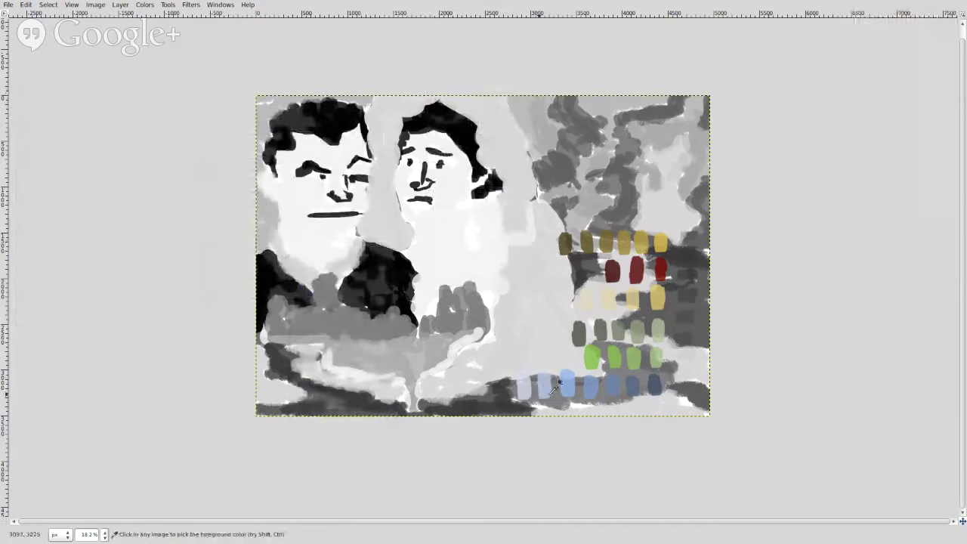
{"action": "key", "text": "p"}
{"action": "mouse_move", "coordinate": [680, 151]}
{"action": "left_mouse_down"}
{"action": "mouse_move", "coordinate": [653, 155]}
{"action": "mouse_move", "coordinate": [670, 167]}
{"action": "mouse_move", "coordinate": [667, 184]}
{"action": "mouse_move", "coordinate": [671, 162]}
{"action": "mouse_move", "coordinate": [678, 155]}
{"action": "mouse_move", "coordinate": [682, 163]}
{"action": "mouse_move", "coordinate": [669, 194]}
{"action": "left_mouse_up"}
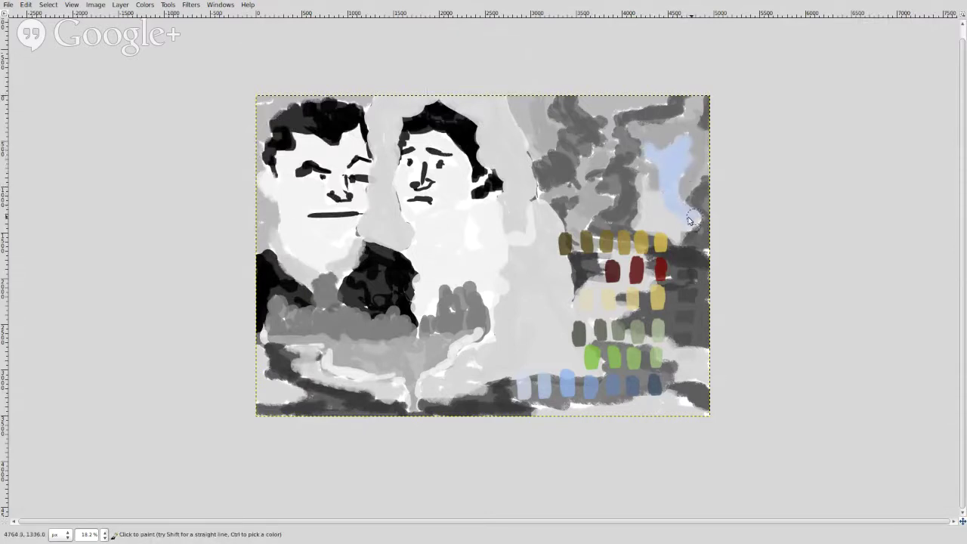
{"action": "mouse_move", "coordinate": [698, 224]}
{"action": "left_mouse_down"}
{"action": "mouse_move", "coordinate": [633, 224]}
{"action": "mouse_move", "coordinate": [648, 213]}
{"action": "mouse_move", "coordinate": [644, 182]}
{"action": "left_mouse_up"}
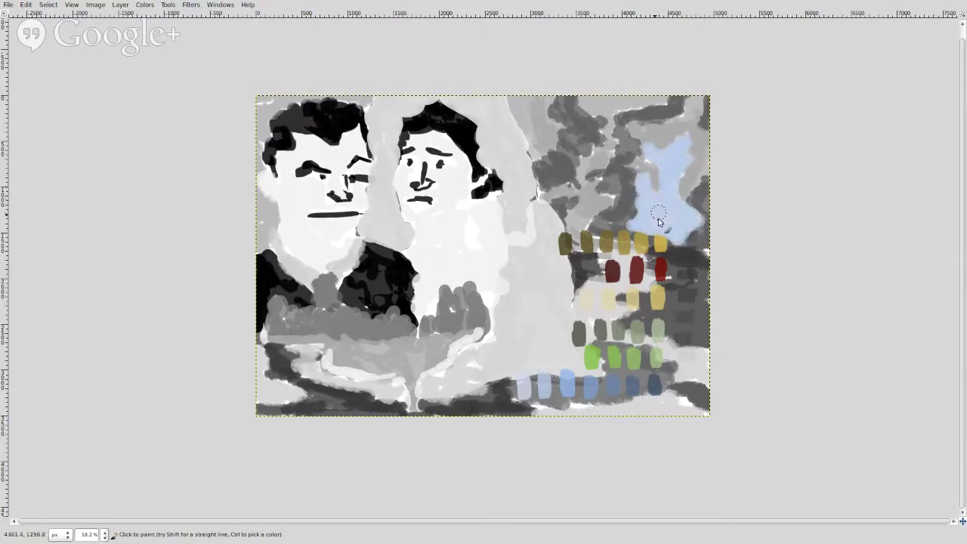
{"action": "left_click_drag", "start_coordinate": [658, 221], "coordinate": [626, 211]}
Fill the sky around the pale blue patch, beside the tree and behind the short-haired figure's head with a sampled medium blue
{"action": "key", "text": "ctrl"}
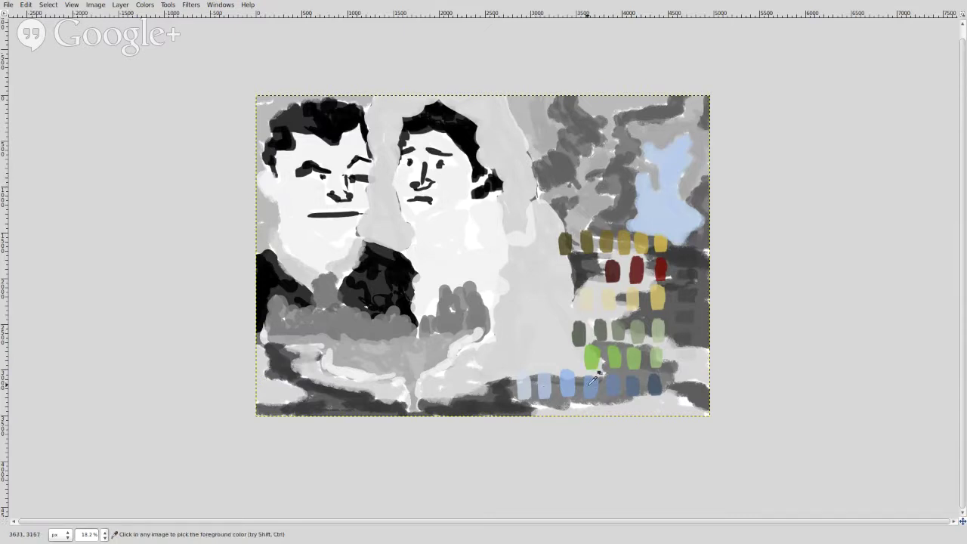
{"action": "mouse_move", "coordinate": [687, 195]}
{"action": "left_mouse_down"}
{"action": "mouse_move", "coordinate": [702, 153]}
{"action": "mouse_move", "coordinate": [694, 151]}
{"action": "mouse_move", "coordinate": [706, 160]}
{"action": "mouse_move", "coordinate": [699, 185]}
{"action": "left_mouse_up"}
{"action": "left_click_drag", "start_coordinate": [689, 194], "coordinate": [684, 202]}
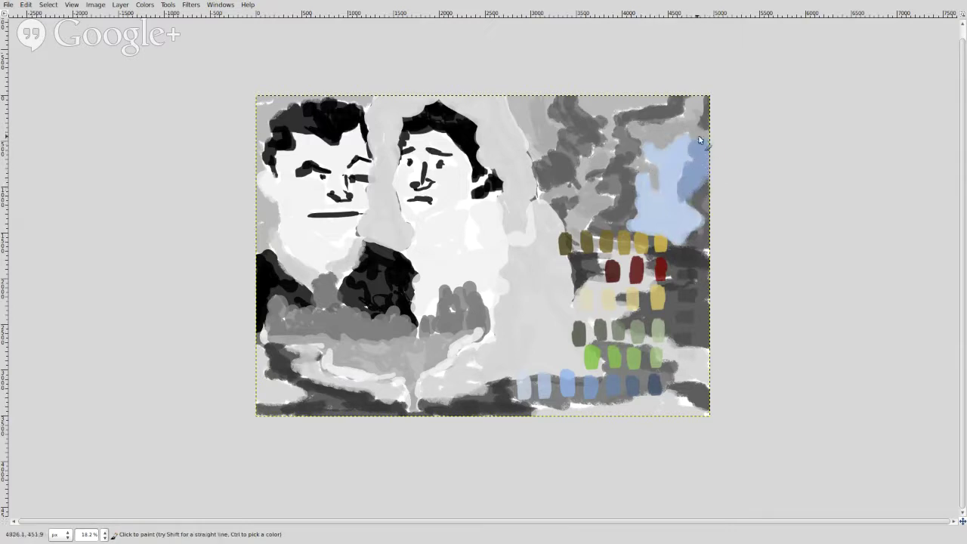
{"action": "mouse_move", "coordinate": [692, 122]}
{"action": "left_mouse_down"}
{"action": "mouse_move", "coordinate": [695, 106]}
{"action": "mouse_move", "coordinate": [699, 120]}
{"action": "mouse_move", "coordinate": [638, 128]}
{"action": "mouse_move", "coordinate": [655, 142]}
{"action": "mouse_move", "coordinate": [642, 151]}
{"action": "mouse_move", "coordinate": [646, 170]}
{"action": "mouse_move", "coordinate": [631, 168]}
{"action": "mouse_move", "coordinate": [652, 173]}
{"action": "left_mouse_up"}
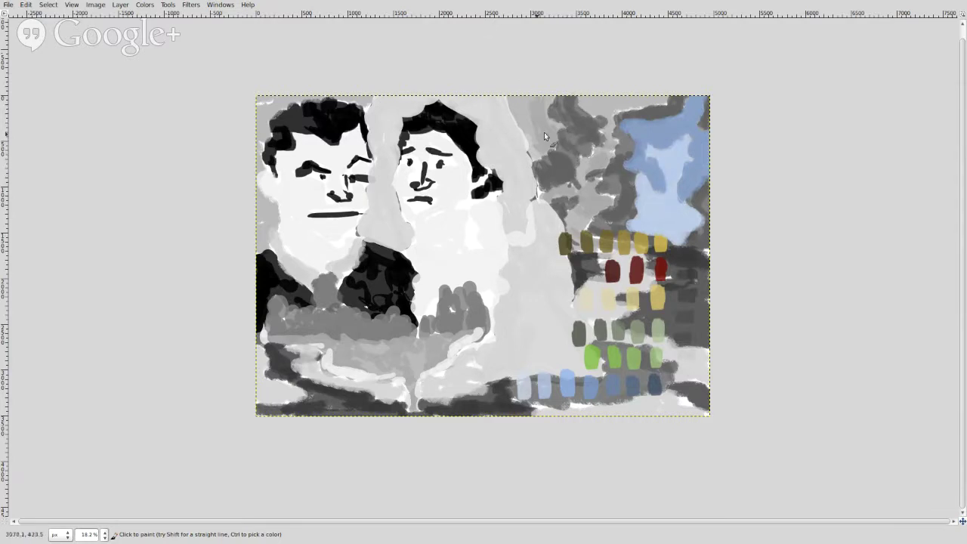
{"action": "mouse_move", "coordinate": [535, 161]}
{"action": "left_mouse_down"}
{"action": "mouse_move", "coordinate": [546, 136]}
{"action": "mouse_move", "coordinate": [564, 130]}
{"action": "mouse_move", "coordinate": [536, 104]}
{"action": "mouse_move", "coordinate": [546, 115]}
{"action": "mouse_move", "coordinate": [550, 97]}
{"action": "mouse_move", "coordinate": [518, 95]}
{"action": "mouse_move", "coordinate": [538, 142]}
{"action": "left_mouse_up"}
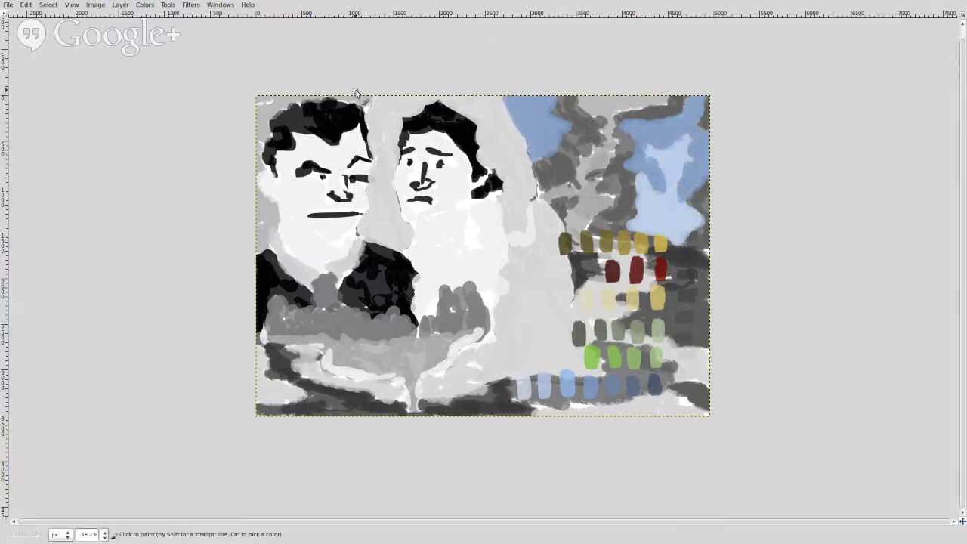
{"action": "mouse_move", "coordinate": [355, 92]}
{"action": "left_mouse_down"}
{"action": "mouse_move", "coordinate": [364, 97]}
{"action": "mouse_move", "coordinate": [269, 104]}
{"action": "mouse_move", "coordinate": [257, 136]}
{"action": "mouse_move", "coordinate": [271, 218]}
{"action": "mouse_move", "coordinate": [262, 243]}
{"action": "mouse_move", "coordinate": [254, 230]}
{"action": "left_mouse_up"}
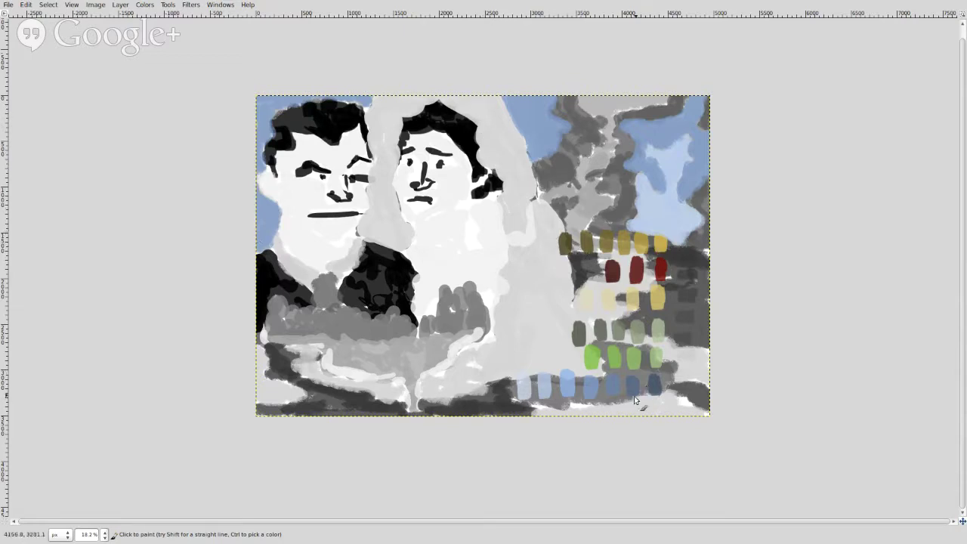
Sample the darkest blue swatch and paint over the dark gray smoke columns with it
{"action": "key", "text": "ctrl"}
{"action": "left_click", "coordinate": [665, 378], "text": "ctrl"}
{"action": "mouse_move", "coordinate": [699, 234]}
{"action": "left_mouse_down"}
{"action": "mouse_move", "coordinate": [691, 239]}
{"action": "mouse_move", "coordinate": [708, 231]}
{"action": "mouse_move", "coordinate": [690, 198]}
{"action": "mouse_move", "coordinate": [713, 216]}
{"action": "left_mouse_up"}
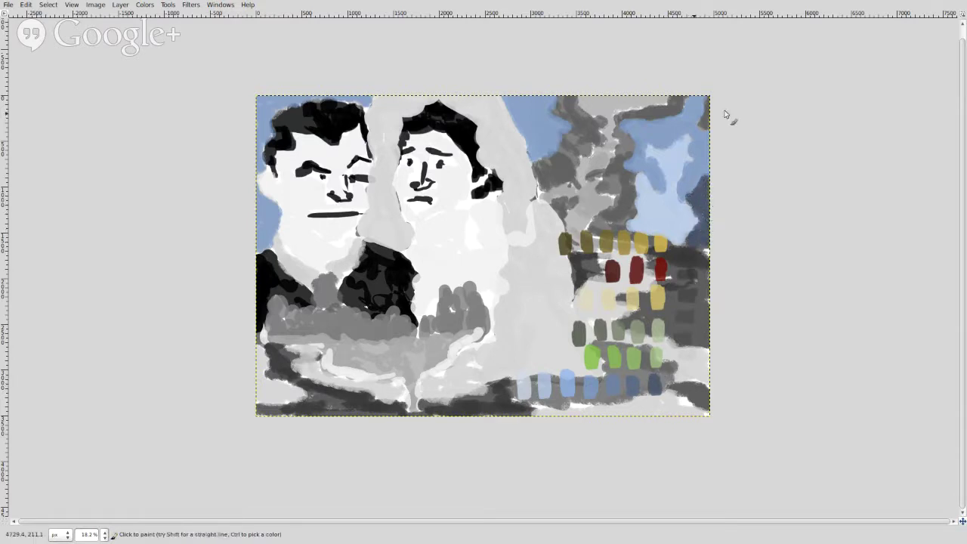
{"action": "mouse_move", "coordinate": [708, 123]}
{"action": "left_mouse_down"}
{"action": "mouse_move", "coordinate": [671, 91]}
{"action": "mouse_move", "coordinate": [676, 111]}
{"action": "mouse_move", "coordinate": [612, 121]}
{"action": "mouse_move", "coordinate": [634, 142]}
{"action": "mouse_move", "coordinate": [594, 177]}
{"action": "mouse_move", "coordinate": [606, 191]}
{"action": "mouse_move", "coordinate": [635, 180]}
{"action": "mouse_move", "coordinate": [624, 218]}
{"action": "mouse_move", "coordinate": [597, 226]}
{"action": "mouse_move", "coordinate": [655, 240]}
{"action": "mouse_move", "coordinate": [624, 250]}
{"action": "mouse_move", "coordinate": [651, 248]}
{"action": "mouse_move", "coordinate": [568, 221]}
{"action": "left_mouse_up"}
{"action": "mouse_move", "coordinate": [536, 184]}
{"action": "left_mouse_down"}
{"action": "mouse_move", "coordinate": [541, 166]}
{"action": "mouse_move", "coordinate": [557, 181]}
{"action": "mouse_move", "coordinate": [559, 158]}
{"action": "mouse_move", "coordinate": [580, 191]}
{"action": "mouse_move", "coordinate": [569, 155]}
{"action": "mouse_move", "coordinate": [578, 135]}
{"action": "mouse_move", "coordinate": [596, 131]}
{"action": "mouse_move", "coordinate": [578, 104]}
{"action": "mouse_move", "coordinate": [568, 98]}
{"action": "mouse_move", "coordinate": [559, 109]}
{"action": "left_mouse_up"}
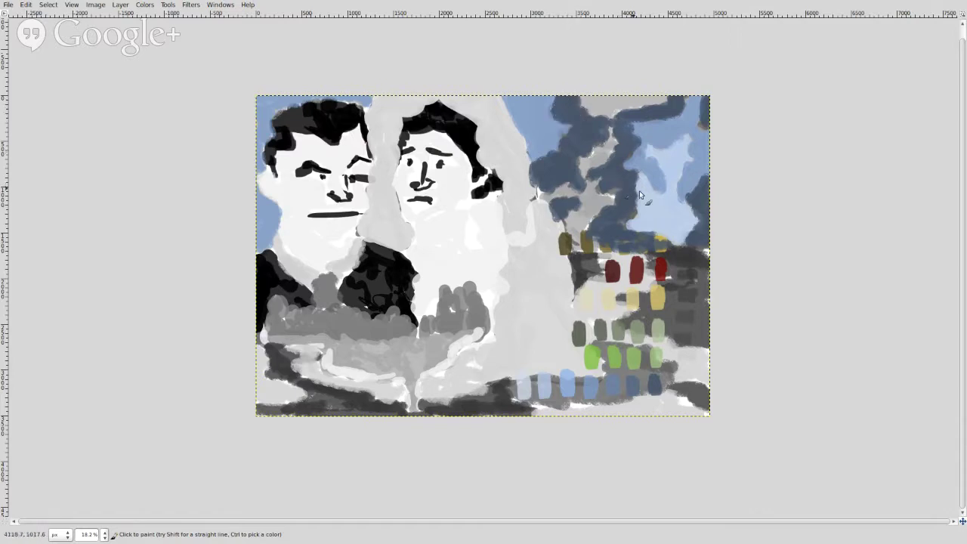
Sample the pale blue patch and fill the remaining light gray gaps between the dark blue smoke columns
{"action": "key", "text": "ctrl"}
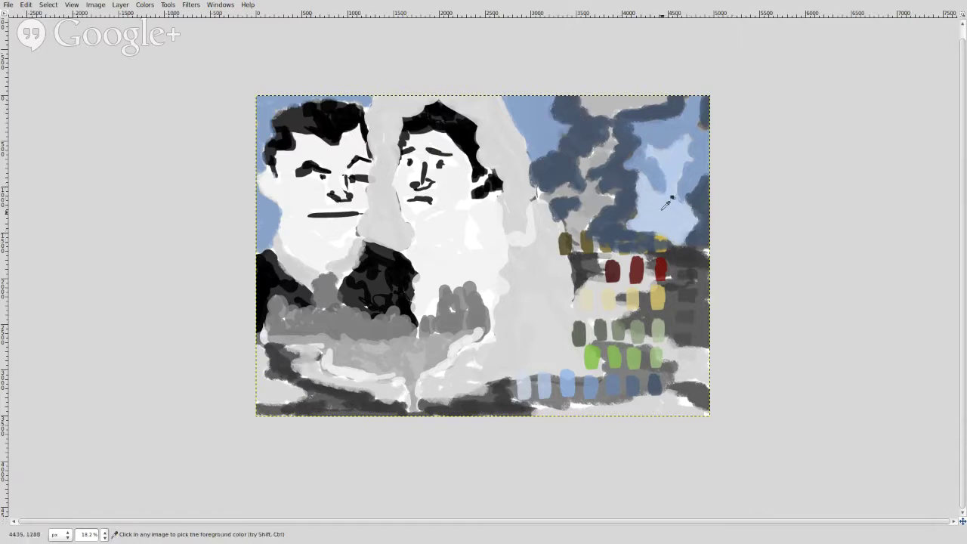
{"action": "left_click", "coordinate": [663, 208], "text": "ctrl"}
{"action": "mouse_move", "coordinate": [663, 103]}
{"action": "left_mouse_down"}
{"action": "mouse_move", "coordinate": [615, 99]}
{"action": "mouse_move", "coordinate": [604, 110]}
{"action": "mouse_move", "coordinate": [584, 97]}
{"action": "mouse_move", "coordinate": [615, 112]}
{"action": "mouse_move", "coordinate": [617, 148]}
{"action": "mouse_move", "coordinate": [582, 158]}
{"action": "mouse_move", "coordinate": [591, 164]}
{"action": "mouse_move", "coordinate": [586, 172]}
{"action": "mouse_move", "coordinate": [604, 160]}
{"action": "mouse_move", "coordinate": [587, 175]}
{"action": "mouse_move", "coordinate": [599, 182]}
{"action": "mouse_move", "coordinate": [597, 195]}
{"action": "mouse_move", "coordinate": [615, 201]}
{"action": "mouse_move", "coordinate": [582, 219]}
{"action": "mouse_move", "coordinate": [593, 244]}
{"action": "mouse_move", "coordinate": [574, 244]}
{"action": "mouse_move", "coordinate": [567, 226]}
{"action": "mouse_move", "coordinate": [592, 207]}
{"action": "mouse_move", "coordinate": [546, 199]}
{"action": "left_mouse_up"}
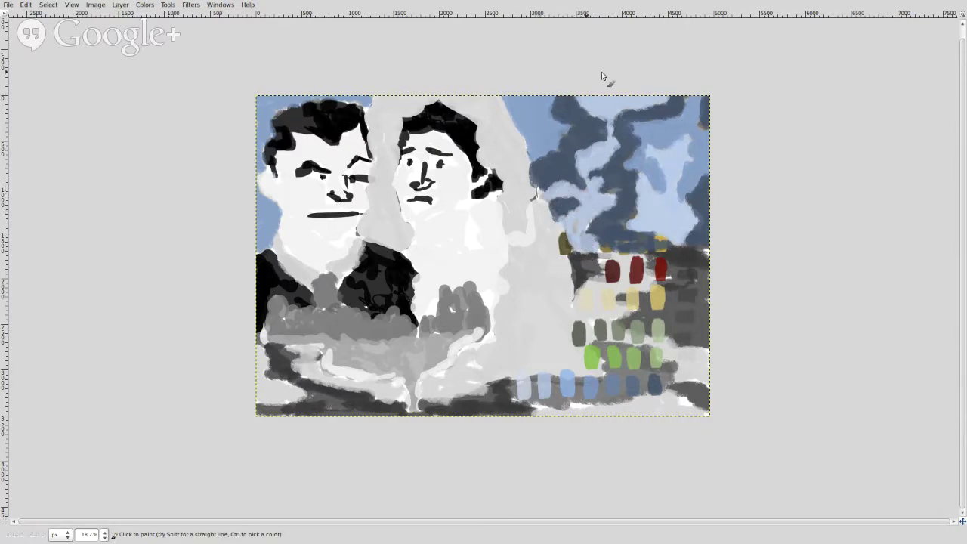
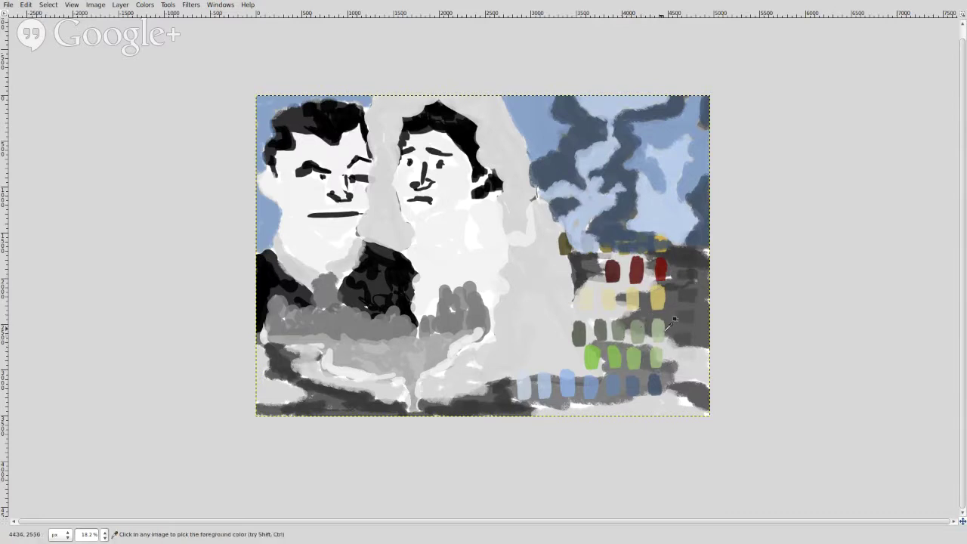
Paint the upper tree area around the second figure's head and between the two figures with pale green from the swatches
{"action": "left_click_drag", "start_coordinate": [516, 157], "coordinate": [507, 124]}
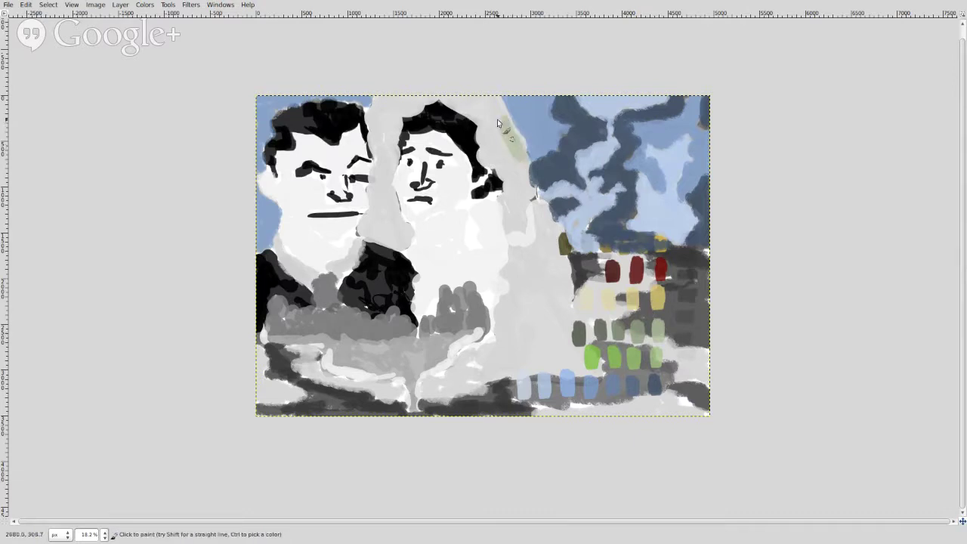
{"action": "key", "text": "Tab"}
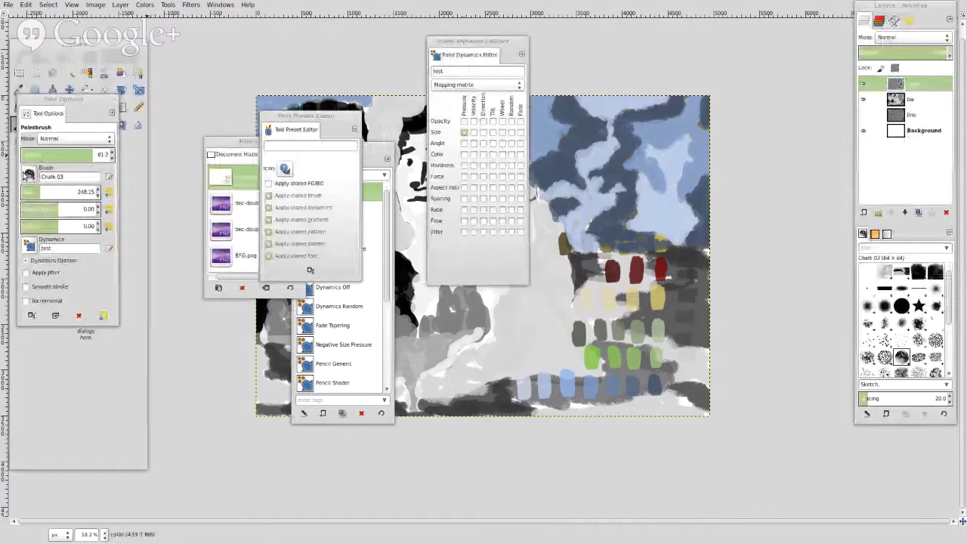
{"action": "key", "text": "Tab"}
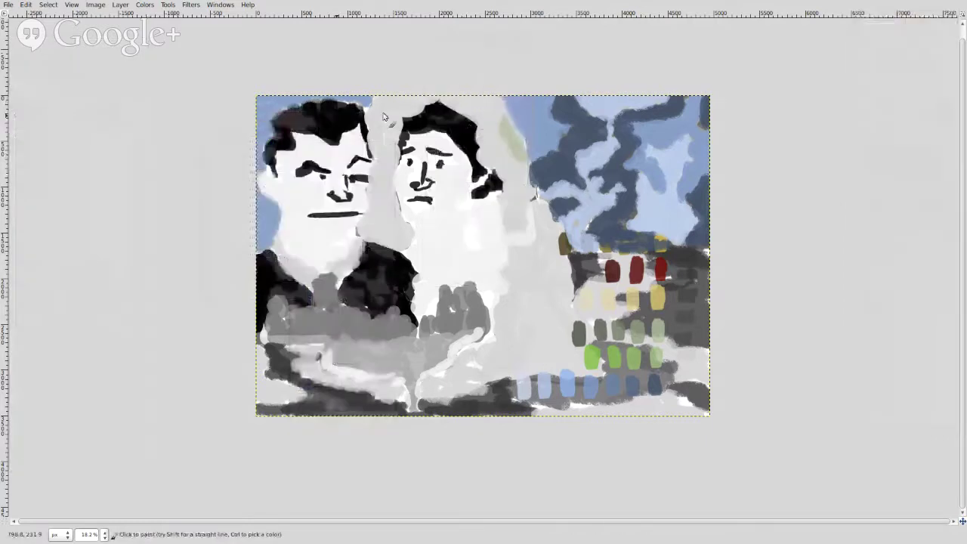
{"action": "mouse_move", "coordinate": [505, 133]}
{"action": "left_mouse_down"}
{"action": "mouse_move", "coordinate": [491, 104]}
{"action": "mouse_move", "coordinate": [521, 147]}
{"action": "mouse_move", "coordinate": [513, 170]}
{"action": "left_mouse_up"}
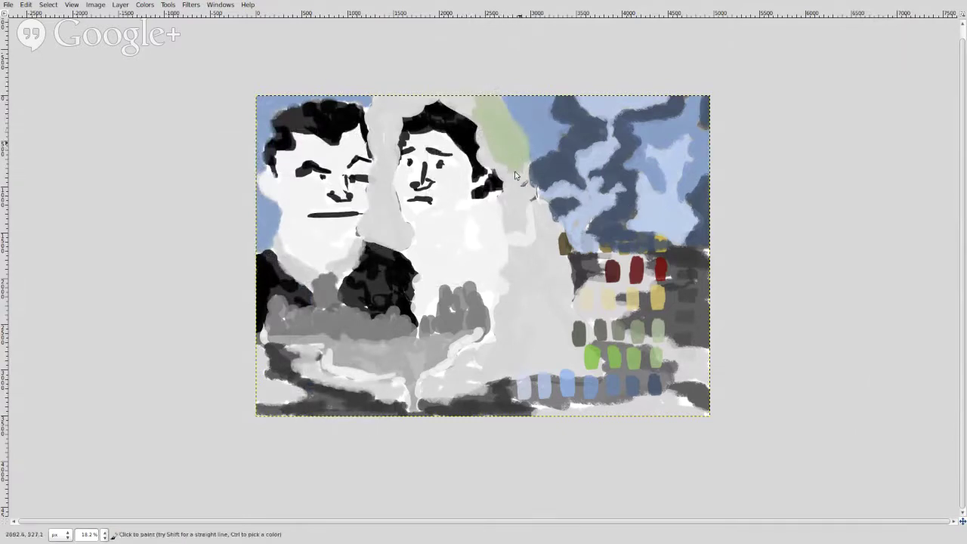
{"action": "mouse_move", "coordinate": [490, 160]}
{"action": "left_mouse_down"}
{"action": "mouse_move", "coordinate": [518, 193]}
{"action": "mouse_move", "coordinate": [523, 169]}
{"action": "mouse_move", "coordinate": [532, 193]}
{"action": "mouse_move", "coordinate": [524, 226]}
{"action": "mouse_move", "coordinate": [510, 231]}
{"action": "mouse_move", "coordinate": [509, 195]}
{"action": "left_mouse_up"}
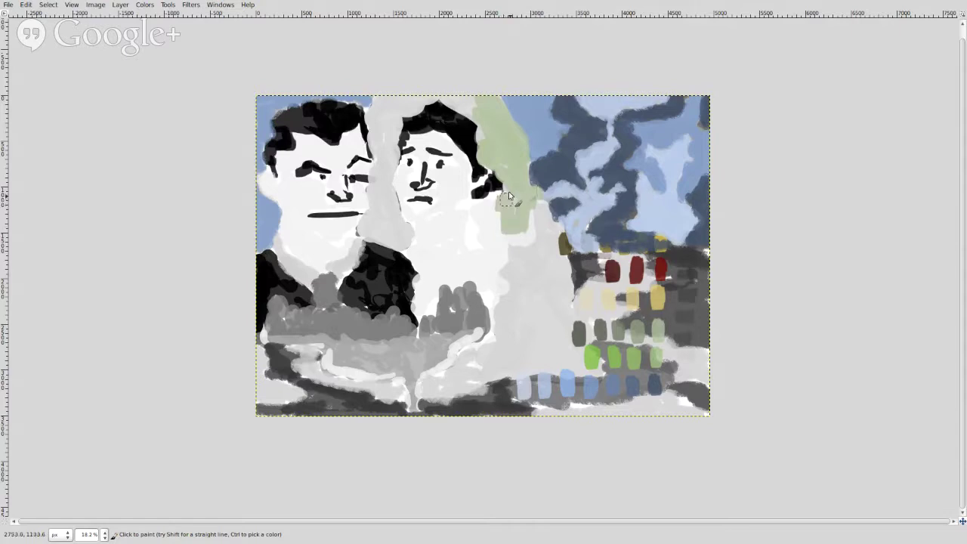
{"action": "mouse_move", "coordinate": [484, 141]}
{"action": "left_mouse_down"}
{"action": "mouse_move", "coordinate": [475, 113]}
{"action": "mouse_move", "coordinate": [441, 93]}
{"action": "left_mouse_up"}
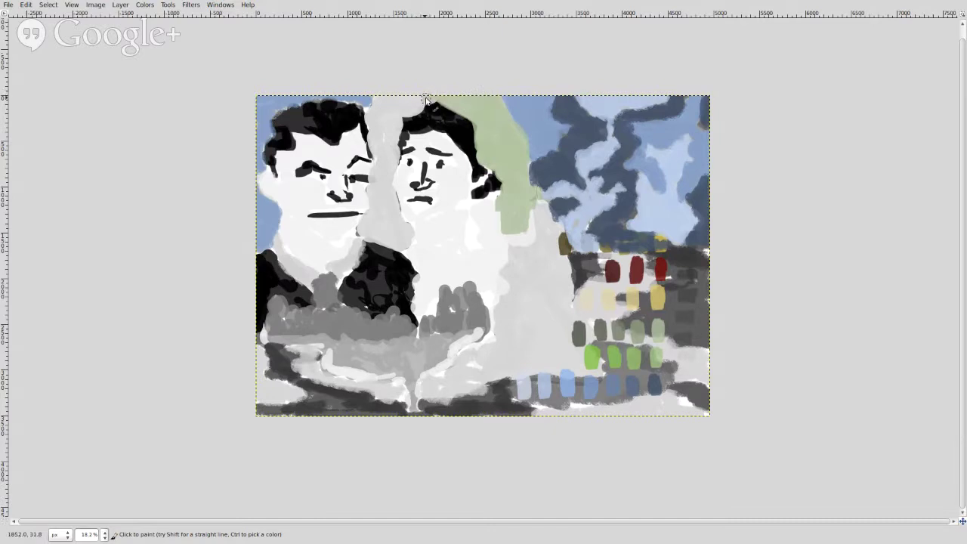
{"action": "mouse_move", "coordinate": [395, 107]}
{"action": "left_mouse_down"}
{"action": "mouse_move", "coordinate": [387, 136]}
{"action": "mouse_move", "coordinate": [382, 123]}
{"action": "mouse_move", "coordinate": [395, 123]}
{"action": "mouse_move", "coordinate": [393, 151]}
{"action": "mouse_move", "coordinate": [383, 165]}
{"action": "mouse_move", "coordinate": [371, 139]}
{"action": "mouse_move", "coordinate": [380, 154]}
{"action": "mouse_move", "coordinate": [377, 213]}
{"action": "mouse_move", "coordinate": [362, 228]}
{"action": "mouse_move", "coordinate": [404, 247]}
{"action": "mouse_move", "coordinate": [411, 234]}
{"action": "mouse_move", "coordinate": [393, 215]}
{"action": "mouse_move", "coordinate": [389, 175]}
{"action": "mouse_move", "coordinate": [389, 240]}
{"action": "left_mouse_up"}
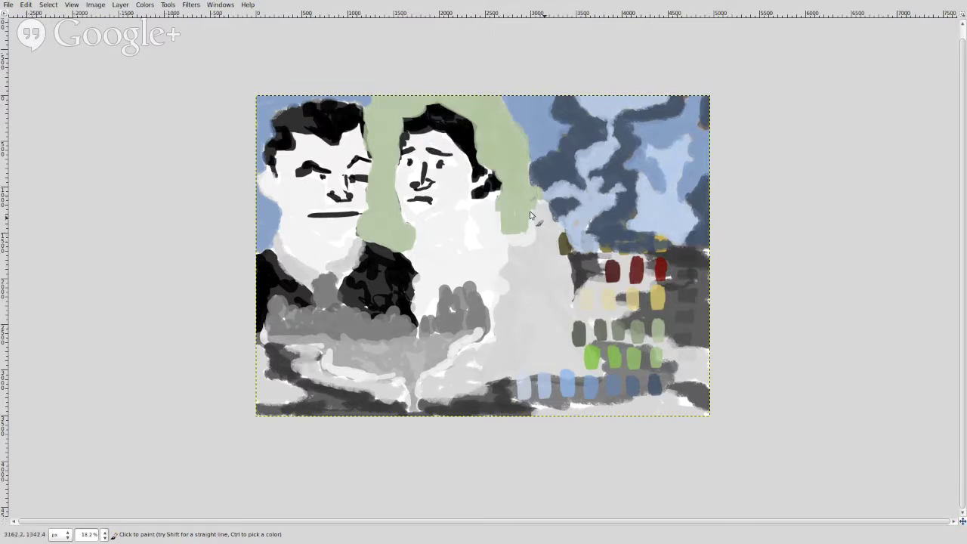
Extend the pale green down the tree beside the second figure and along the area below the arms
{"action": "mouse_move", "coordinate": [529, 215]}
{"action": "left_mouse_down"}
{"action": "mouse_move", "coordinate": [542, 247]}
{"action": "mouse_move", "coordinate": [516, 271]}
{"action": "mouse_move", "coordinate": [501, 269]}
{"action": "mouse_move", "coordinate": [515, 282]}
{"action": "mouse_move", "coordinate": [500, 348]}
{"action": "mouse_move", "coordinate": [465, 356]}
{"action": "mouse_move", "coordinate": [422, 392]}
{"action": "mouse_move", "coordinate": [449, 393]}
{"action": "mouse_move", "coordinate": [472, 373]}
{"action": "mouse_move", "coordinate": [472, 390]}
{"action": "mouse_move", "coordinate": [493, 376]}
{"action": "left_mouse_up"}
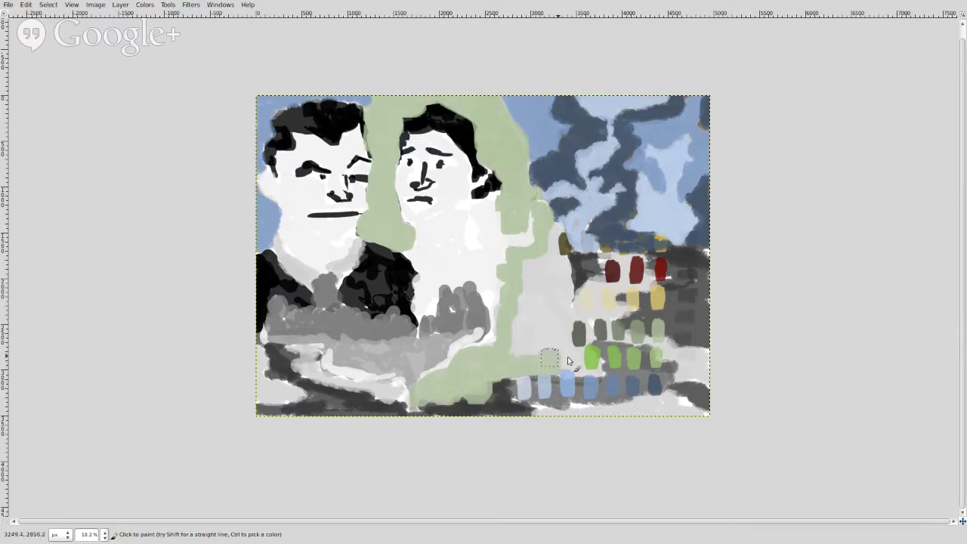
{"action": "mouse_move", "coordinate": [569, 361]}
{"action": "left_mouse_down"}
{"action": "mouse_move", "coordinate": [552, 234]}
{"action": "mouse_move", "coordinate": [526, 268]}
{"action": "mouse_move", "coordinate": [533, 281]}
{"action": "mouse_move", "coordinate": [522, 348]}
{"action": "mouse_move", "coordinate": [516, 328]}
{"action": "mouse_move", "coordinate": [526, 306]}
{"action": "mouse_move", "coordinate": [518, 348]}
{"action": "mouse_move", "coordinate": [533, 354]}
{"action": "mouse_move", "coordinate": [560, 323]}
{"action": "mouse_move", "coordinate": [552, 280]}
{"action": "left_mouse_up"}
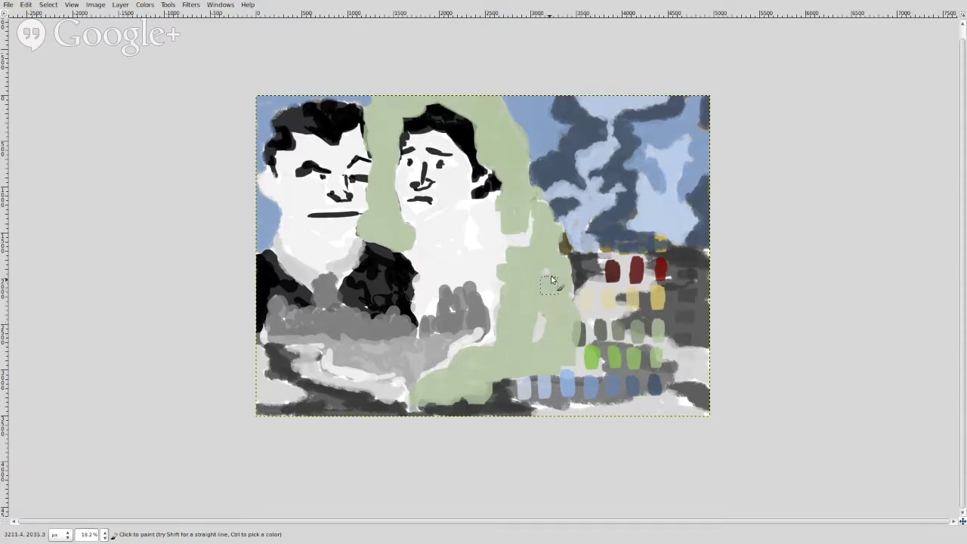
{"action": "left_click_drag", "start_coordinate": [539, 332], "coordinate": [534, 308]}
Sample the palest cream swatch and paint the face of the figure with the hair bun
{"action": "left_click", "coordinate": [593, 291], "text": "ctrl"}
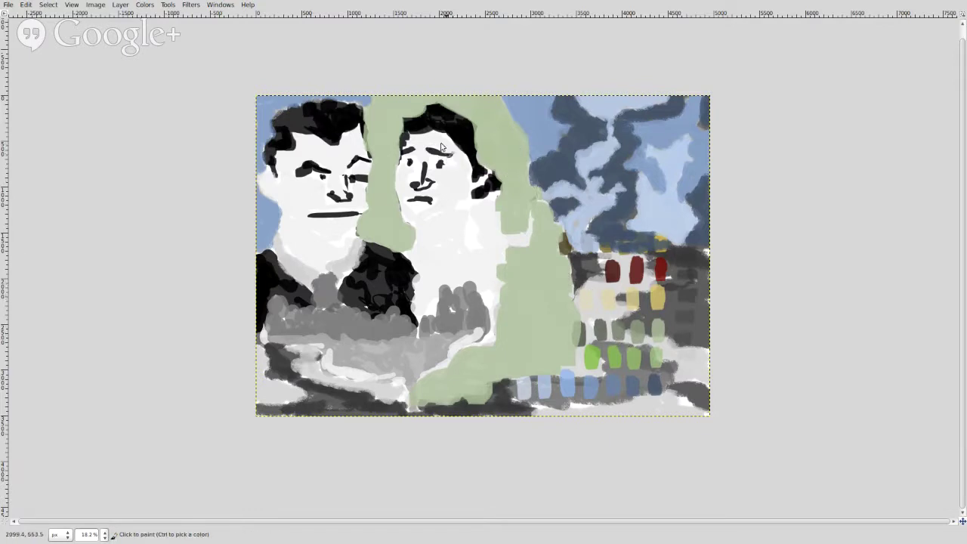
{"action": "mouse_move", "coordinate": [442, 146]}
{"action": "left_mouse_down"}
{"action": "mouse_move", "coordinate": [452, 151]}
{"action": "mouse_move", "coordinate": [450, 140]}
{"action": "mouse_move", "coordinate": [411, 142]}
{"action": "mouse_move", "coordinate": [462, 151]}
{"action": "mouse_move", "coordinate": [469, 163]}
{"action": "mouse_move", "coordinate": [456, 178]}
{"action": "left_mouse_up"}
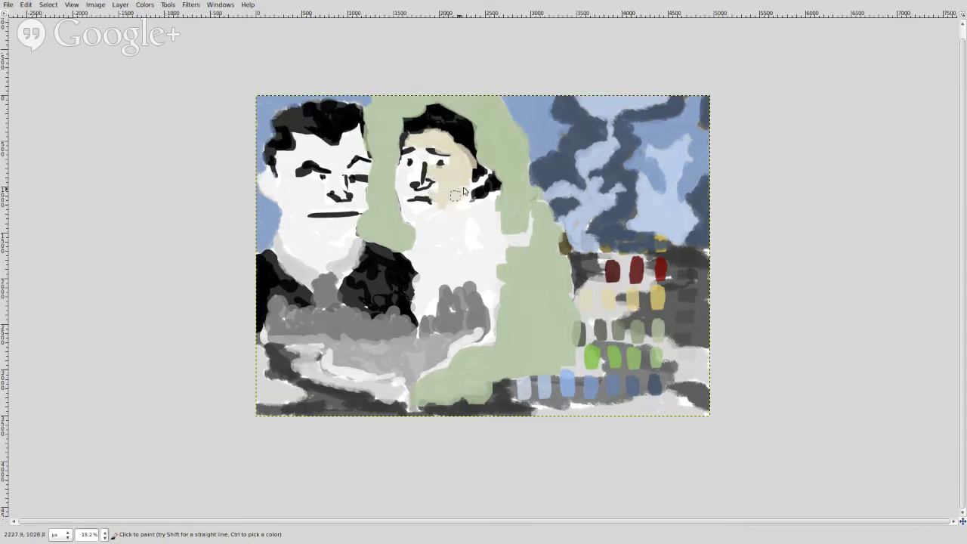
{"action": "mouse_move", "coordinate": [425, 213]}
{"action": "left_mouse_down"}
{"action": "mouse_move", "coordinate": [398, 194]}
{"action": "mouse_move", "coordinate": [417, 193]}
{"action": "mouse_move", "coordinate": [397, 182]}
{"action": "mouse_move", "coordinate": [403, 190]}
{"action": "mouse_move", "coordinate": [402, 173]}
{"action": "mouse_move", "coordinate": [402, 183]}
{"action": "mouse_move", "coordinate": [422, 154]}
{"action": "left_mouse_up"}
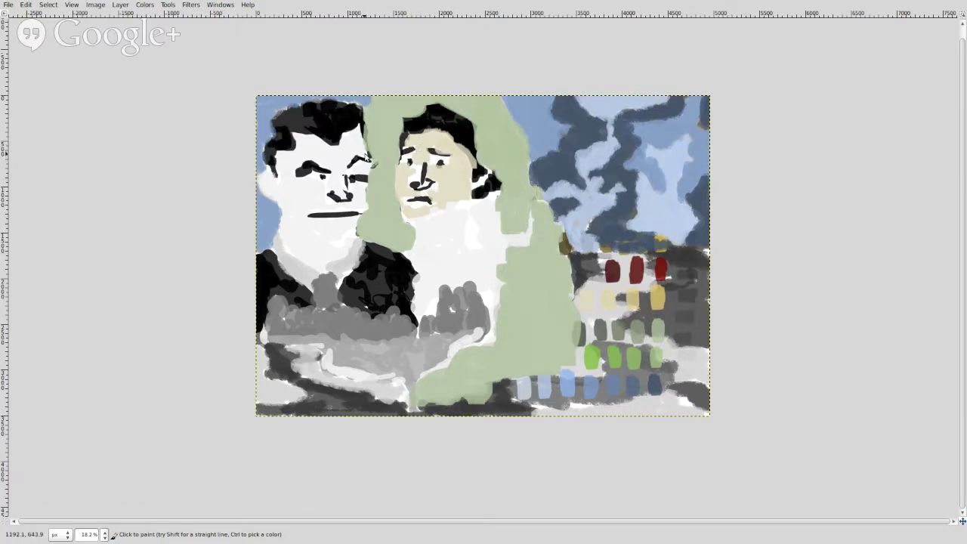
Paint the short-haired figure's face and neck, and the other figure's neck, with the same cream skin tone
{"action": "mouse_move", "coordinate": [366, 156]}
{"action": "left_mouse_down"}
{"action": "mouse_move", "coordinate": [341, 160]}
{"action": "mouse_move", "coordinate": [360, 129]}
{"action": "mouse_move", "coordinate": [361, 153]}
{"action": "mouse_move", "coordinate": [319, 148]}
{"action": "mouse_move", "coordinate": [330, 153]}
{"action": "mouse_move", "coordinate": [294, 134]}
{"action": "mouse_move", "coordinate": [298, 153]}
{"action": "mouse_move", "coordinate": [279, 154]}
{"action": "mouse_move", "coordinate": [281, 173]}
{"action": "mouse_move", "coordinate": [290, 163]}
{"action": "mouse_move", "coordinate": [277, 163]}
{"action": "mouse_move", "coordinate": [303, 160]}
{"action": "mouse_move", "coordinate": [300, 144]}
{"action": "mouse_move", "coordinate": [333, 161]}
{"action": "left_mouse_up"}
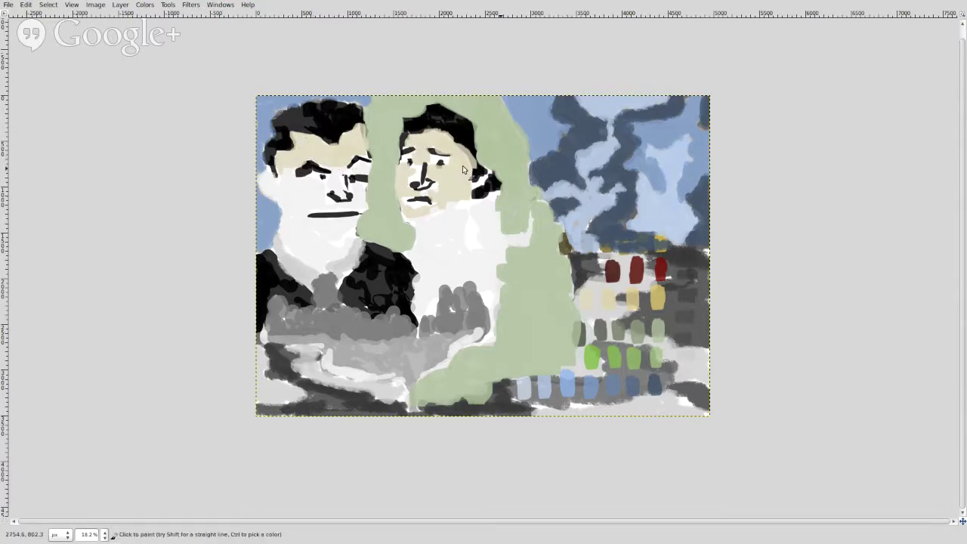
{"action": "mouse_move", "coordinate": [363, 175]}
{"action": "left_mouse_down"}
{"action": "mouse_move", "coordinate": [325, 164]}
{"action": "mouse_move", "coordinate": [331, 181]}
{"action": "mouse_move", "coordinate": [340, 164]}
{"action": "mouse_move", "coordinate": [343, 192]}
{"action": "mouse_move", "coordinate": [301, 181]}
{"action": "mouse_move", "coordinate": [301, 190]}
{"action": "mouse_move", "coordinate": [278, 172]}
{"action": "mouse_move", "coordinate": [285, 209]}
{"action": "mouse_move", "coordinate": [263, 183]}
{"action": "mouse_move", "coordinate": [285, 231]}
{"action": "mouse_move", "coordinate": [293, 206]}
{"action": "mouse_move", "coordinate": [335, 239]}
{"action": "mouse_move", "coordinate": [325, 233]}
{"action": "mouse_move", "coordinate": [342, 227]}
{"action": "mouse_move", "coordinate": [317, 225]}
{"action": "mouse_move", "coordinate": [333, 229]}
{"action": "mouse_move", "coordinate": [286, 204]}
{"action": "mouse_move", "coordinate": [320, 195]}
{"action": "mouse_move", "coordinate": [337, 210]}
{"action": "mouse_move", "coordinate": [363, 205]}
{"action": "left_mouse_up"}
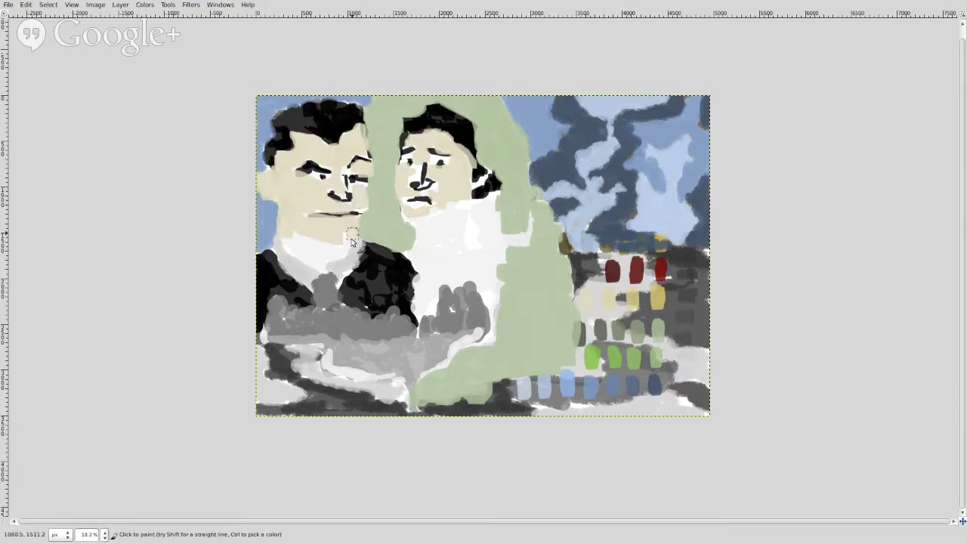
{"action": "mouse_move", "coordinate": [333, 258]}
{"action": "left_mouse_down"}
{"action": "mouse_move", "coordinate": [321, 266]}
{"action": "mouse_move", "coordinate": [299, 251]}
{"action": "mouse_move", "coordinate": [318, 249]}
{"action": "mouse_move", "coordinate": [295, 231]}
{"action": "left_mouse_up"}
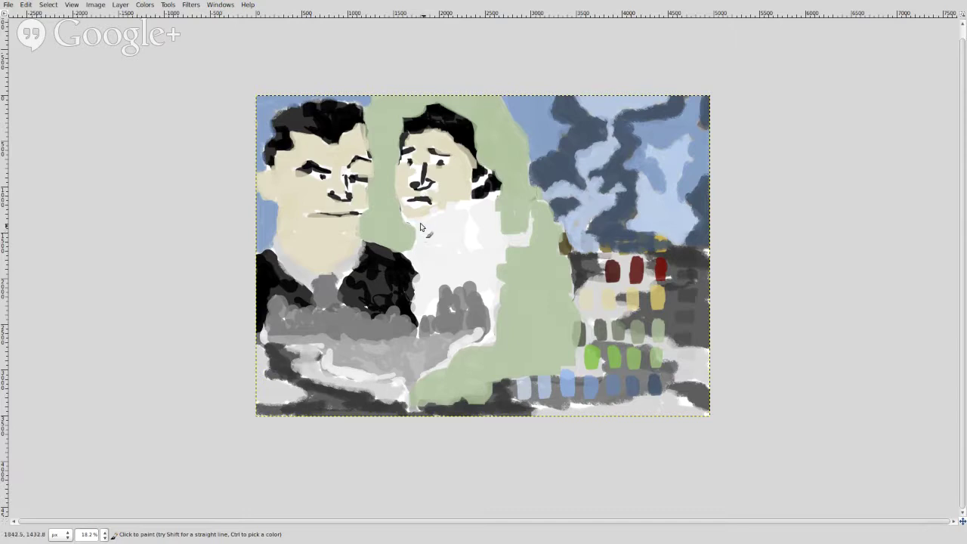
{"action": "mouse_move", "coordinate": [416, 222]}
{"action": "left_mouse_down"}
{"action": "mouse_move", "coordinate": [458, 215]}
{"action": "mouse_move", "coordinate": [445, 227]}
{"action": "mouse_move", "coordinate": [455, 230]}
{"action": "mouse_move", "coordinate": [450, 238]}
{"action": "mouse_move", "coordinate": [438, 218]}
{"action": "mouse_move", "coordinate": [423, 224]}
{"action": "mouse_move", "coordinate": [439, 234]}
{"action": "mouse_move", "coordinate": [427, 243]}
{"action": "mouse_move", "coordinate": [449, 242]}
{"action": "left_mouse_up"}
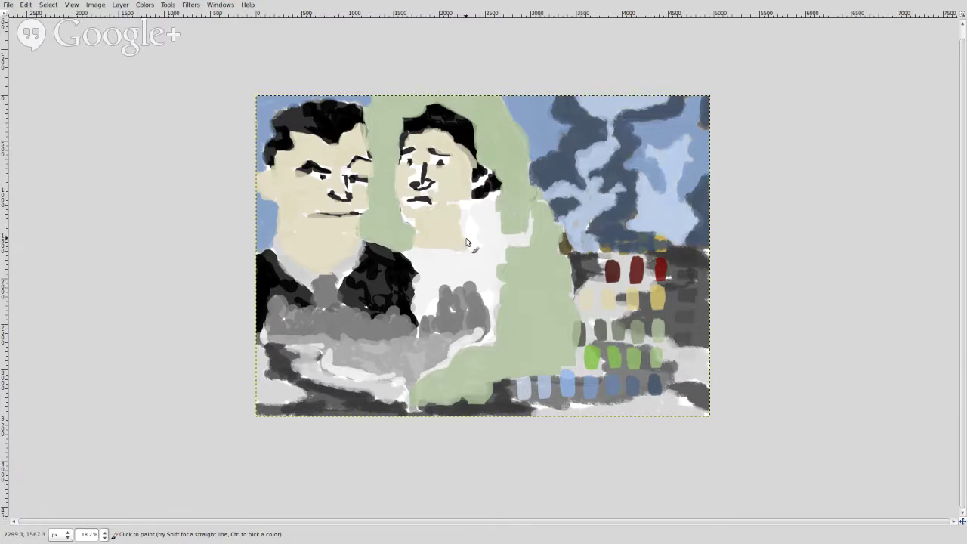
{"action": "key", "text": "ctrl"}
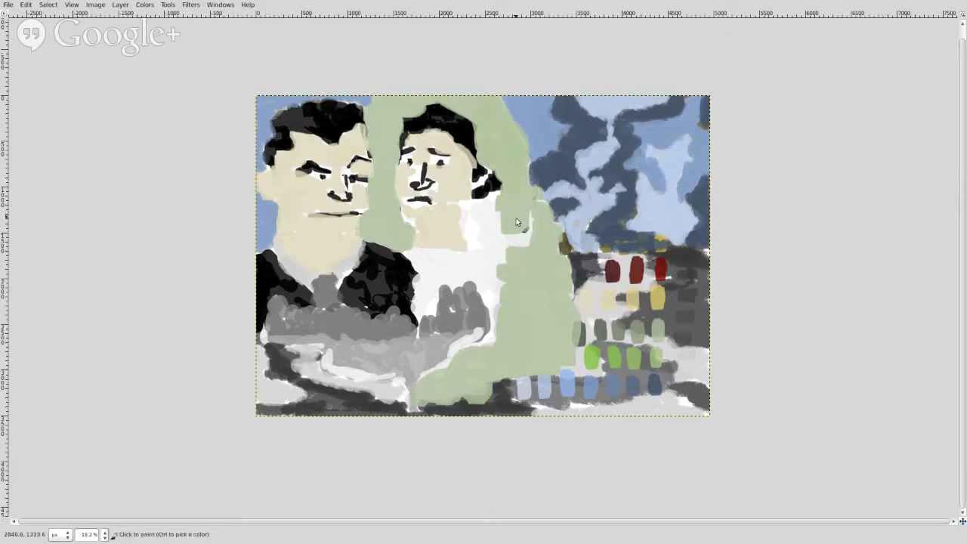
{"action": "left_click_drag", "start_coordinate": [512, 218], "coordinate": [477, 203]}
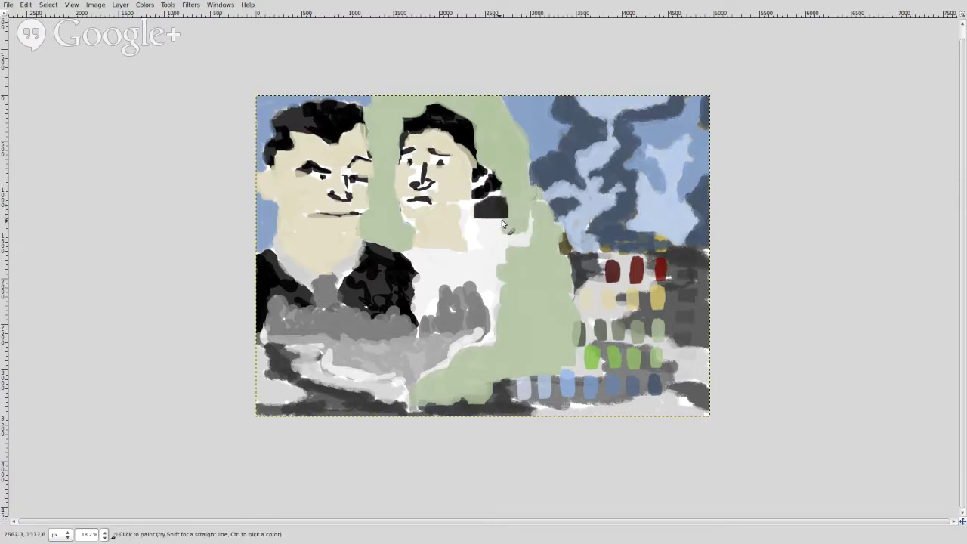
{"action": "key", "text": "ctrl+z"}
Sample the tree's pale green and paint over the second figure's hair bun, shoulder and clothing
{"action": "left_click", "coordinate": [514, 205], "text": "ctrl"}
{"action": "mouse_move", "coordinate": [489, 198]}
{"action": "left_mouse_down"}
{"action": "mouse_move", "coordinate": [488, 190]}
{"action": "mouse_move", "coordinate": [451, 202]}
{"action": "mouse_move", "coordinate": [478, 214]}
{"action": "mouse_move", "coordinate": [474, 255]}
{"action": "mouse_move", "coordinate": [404, 252]}
{"action": "mouse_move", "coordinate": [420, 268]}
{"action": "mouse_move", "coordinate": [419, 319]}
{"action": "mouse_move", "coordinate": [434, 306]}
{"action": "mouse_move", "coordinate": [428, 287]}
{"action": "mouse_move", "coordinate": [423, 305]}
{"action": "mouse_move", "coordinate": [438, 275]}
{"action": "mouse_move", "coordinate": [430, 278]}
{"action": "mouse_move", "coordinate": [435, 293]}
{"action": "mouse_move", "coordinate": [447, 279]}
{"action": "mouse_move", "coordinate": [454, 289]}
{"action": "mouse_move", "coordinate": [455, 266]}
{"action": "mouse_move", "coordinate": [460, 282]}
{"action": "mouse_move", "coordinate": [472, 274]}
{"action": "mouse_move", "coordinate": [479, 282]}
{"action": "mouse_move", "coordinate": [489, 311]}
{"action": "mouse_move", "coordinate": [497, 282]}
{"action": "mouse_move", "coordinate": [500, 298]}
{"action": "mouse_move", "coordinate": [483, 261]}
{"action": "mouse_move", "coordinate": [500, 218]}
{"action": "mouse_move", "coordinate": [527, 225]}
{"action": "left_mouse_up"}
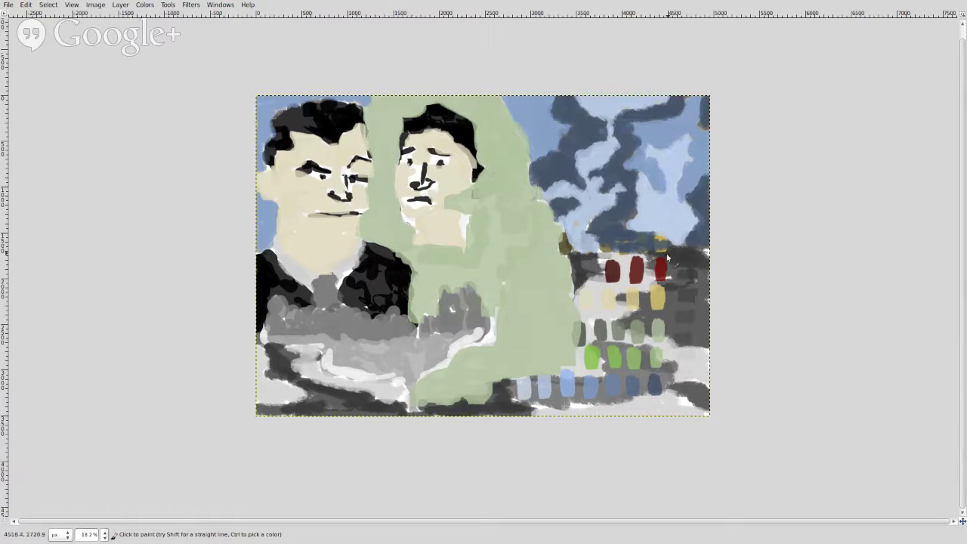
Sample the darkest gray-green swatch and paint both sides of the short-haired figure's jacket
{"action": "key", "text": "ctrl"}
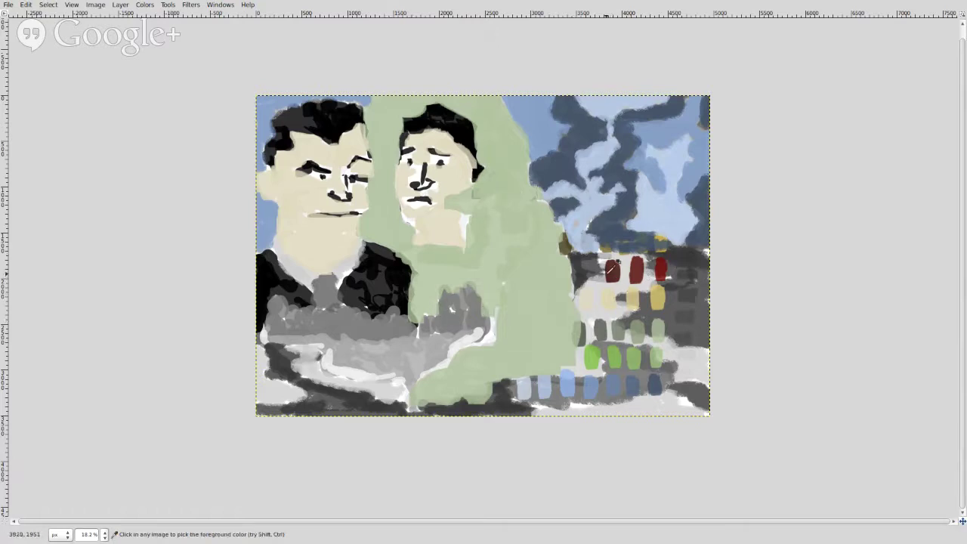
{"action": "left_click", "coordinate": [609, 272], "text": "ctrl"}
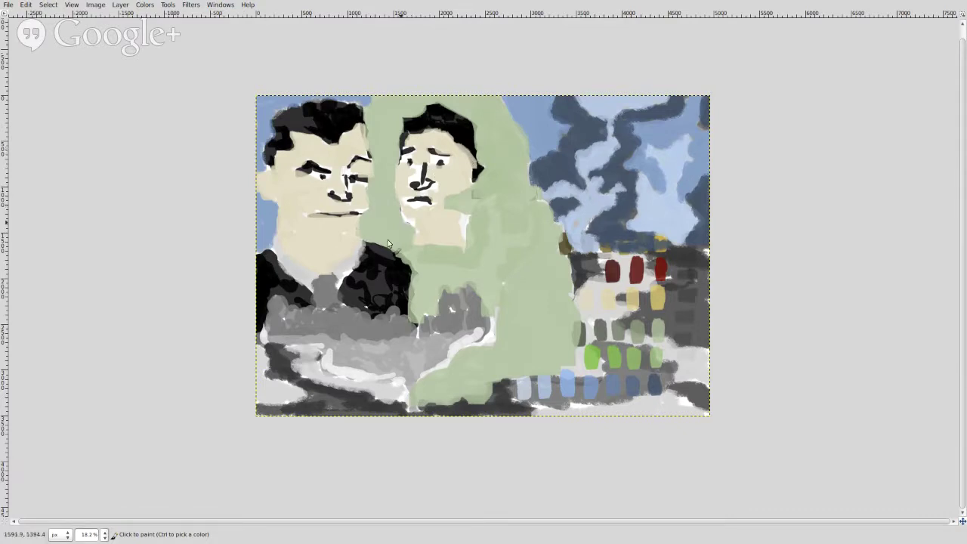
{"action": "key", "text": "ctrl"}
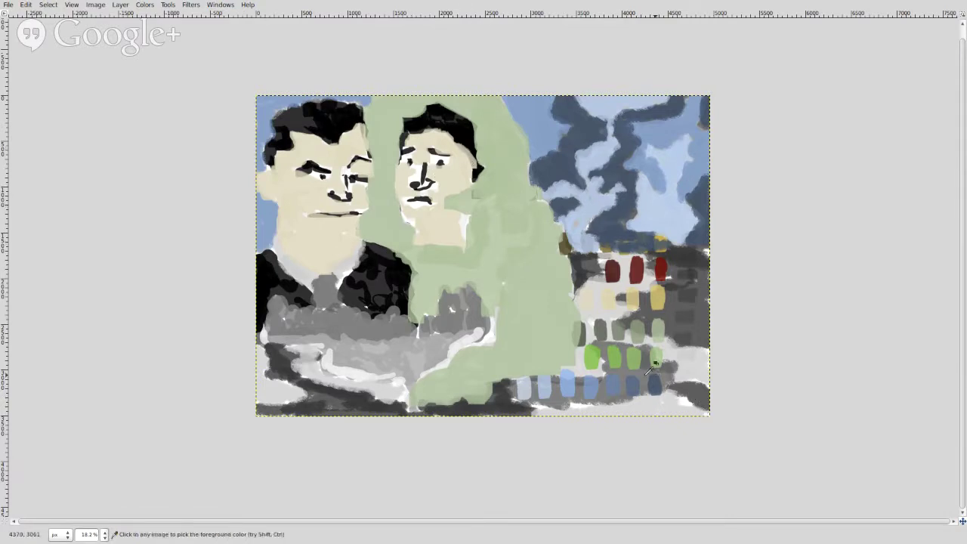
{"action": "left_click", "coordinate": [578, 335], "text": "ctrl"}
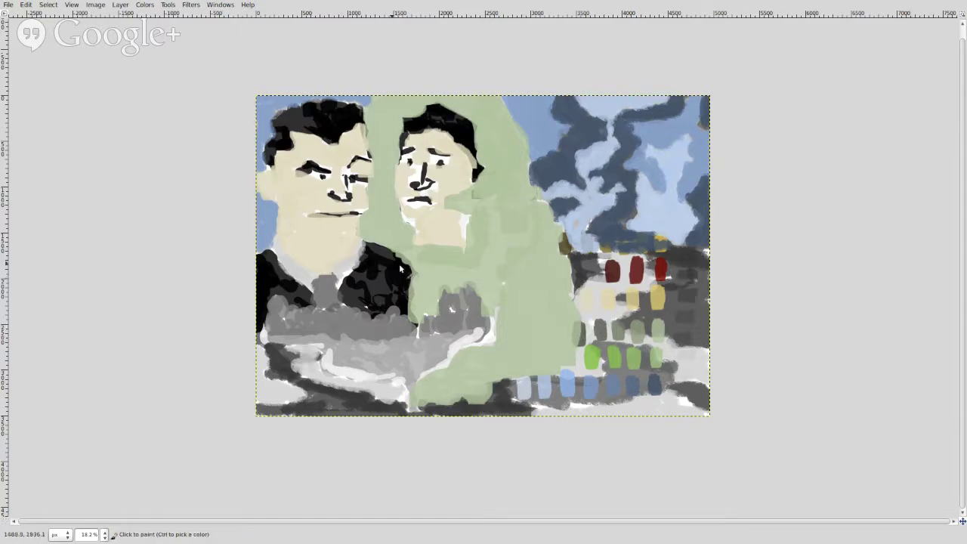
{"action": "mouse_move", "coordinate": [396, 262]}
{"action": "left_mouse_down"}
{"action": "mouse_move", "coordinate": [348, 282]}
{"action": "mouse_move", "coordinate": [354, 299]}
{"action": "mouse_move", "coordinate": [403, 309]}
{"action": "mouse_move", "coordinate": [411, 293]}
{"action": "mouse_move", "coordinate": [380, 281]}
{"action": "mouse_move", "coordinate": [387, 269]}
{"action": "mouse_move", "coordinate": [365, 287]}
{"action": "left_mouse_up"}
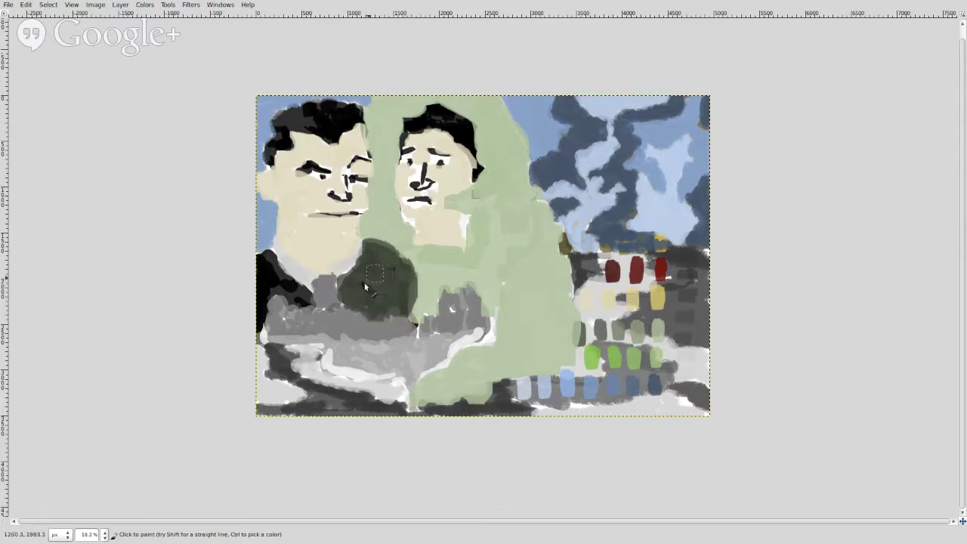
{"action": "left_click_drag", "start_coordinate": [300, 293], "coordinate": [293, 300]}
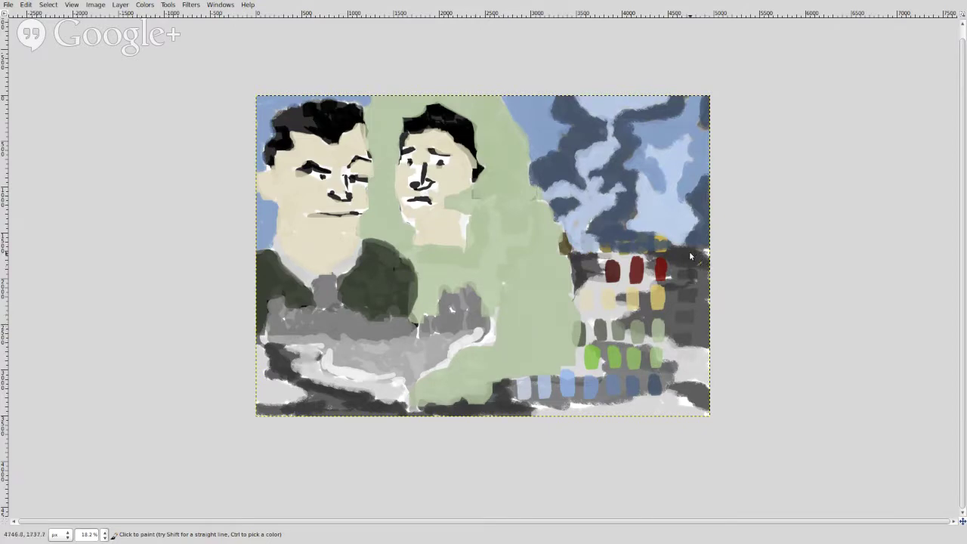
Sample the dark red swatch and paint over the second figure's black hair
{"action": "key", "text": "ctrl"}
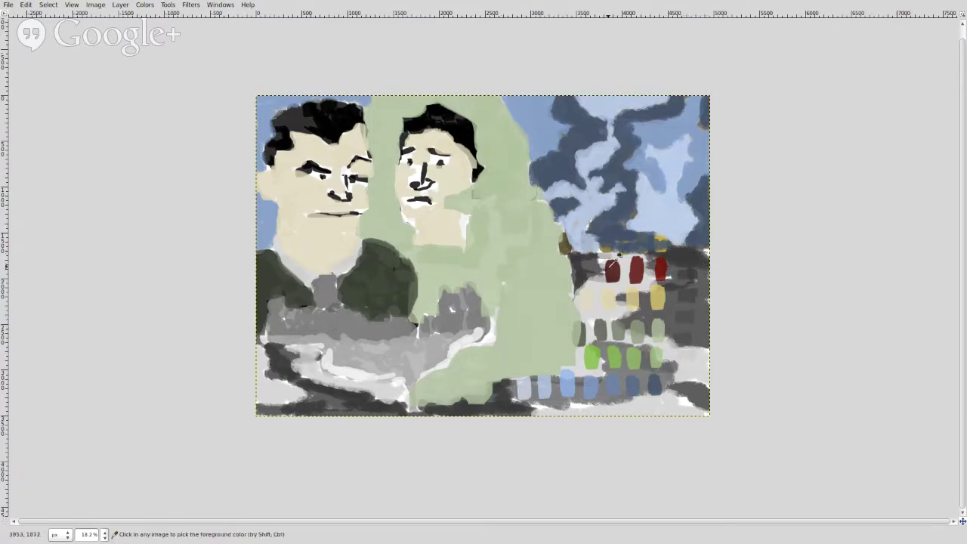
{"action": "left_click", "coordinate": [464, 134]}
{"action": "mouse_move", "coordinate": [464, 134]}
{"action": "left_mouse_down"}
{"action": "mouse_move", "coordinate": [476, 181]}
{"action": "mouse_move", "coordinate": [452, 127]}
{"action": "mouse_move", "coordinate": [465, 123]}
{"action": "mouse_move", "coordinate": [411, 120]}
{"action": "mouse_move", "coordinate": [400, 143]}
{"action": "mouse_move", "coordinate": [459, 133]}
{"action": "mouse_move", "coordinate": [416, 152]}
{"action": "mouse_move", "coordinate": [421, 158]}
{"action": "mouse_move", "coordinate": [401, 154]}
{"action": "mouse_move", "coordinate": [450, 155]}
{"action": "mouse_move", "coordinate": [425, 151]}
{"action": "left_mouse_up"}
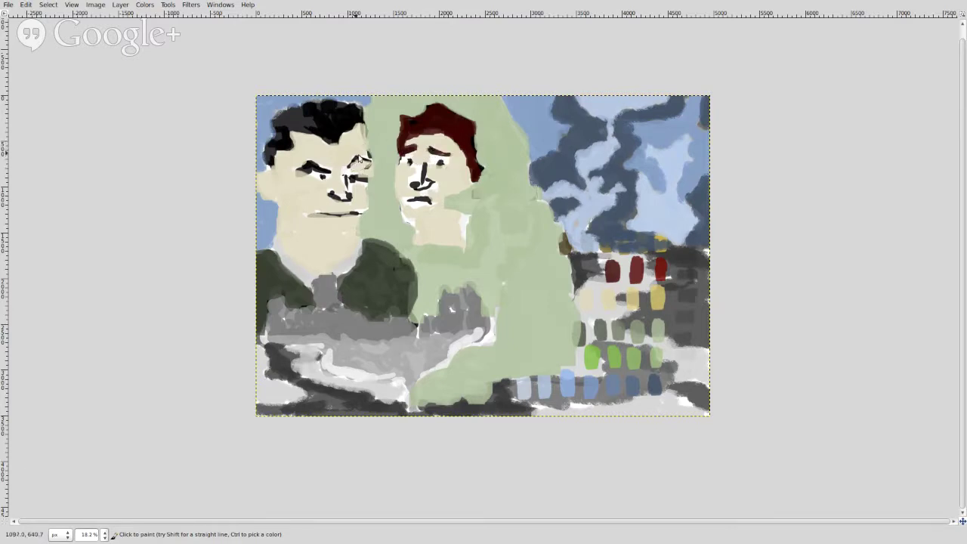
Paint the short-haired figure's eyebrows, mouth and hair, and the second figure's nose and mouth, in the same dark red
{"action": "left_click_drag", "start_coordinate": [358, 157], "coordinate": [348, 167]}
{"action": "mouse_move", "coordinate": [327, 176]}
{"action": "left_mouse_down"}
{"action": "mouse_move", "coordinate": [301, 170]}
{"action": "mouse_move", "coordinate": [327, 181]}
{"action": "left_mouse_up"}
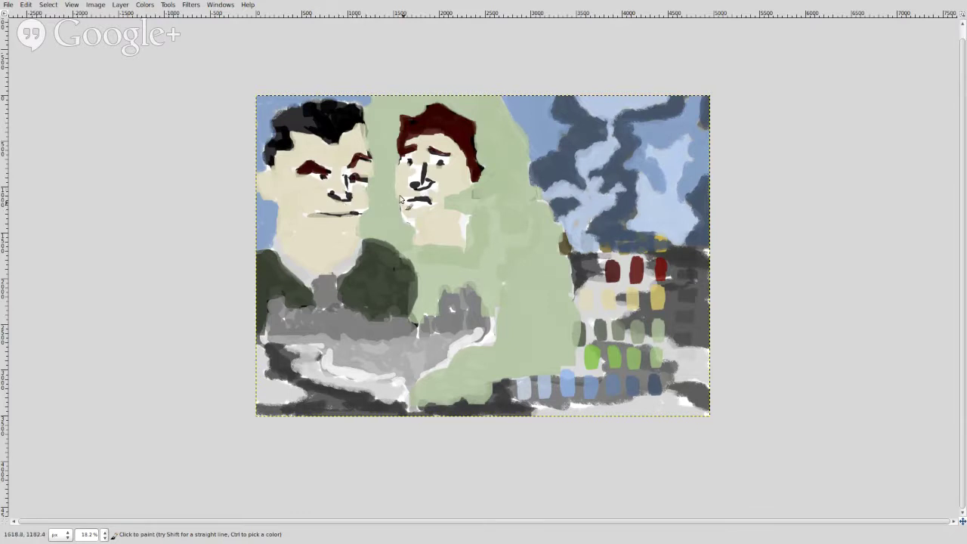
{"action": "mouse_move", "coordinate": [425, 179]}
{"action": "left_mouse_down"}
{"action": "mouse_move", "coordinate": [433, 188]}
{"action": "mouse_move", "coordinate": [420, 198]}
{"action": "left_mouse_up"}
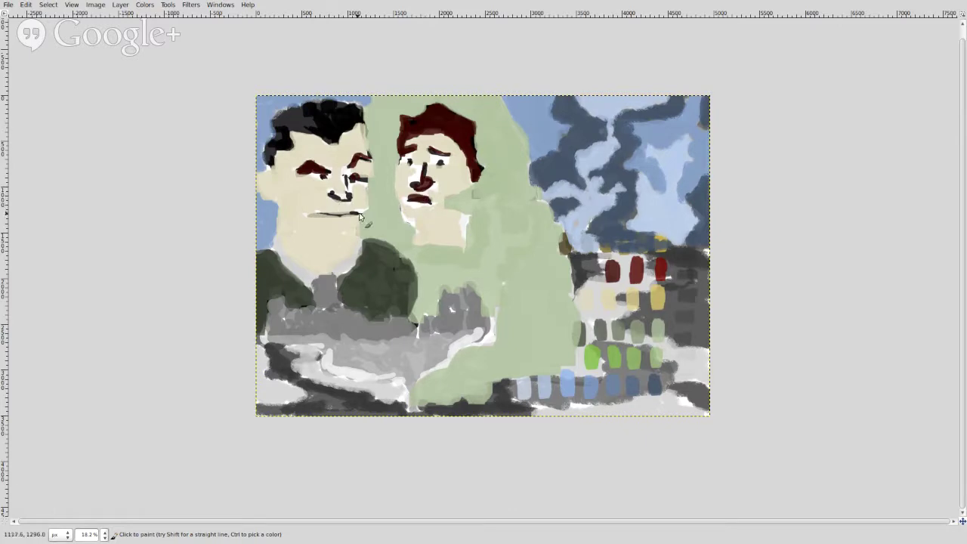
{"action": "mouse_move", "coordinate": [353, 215]}
{"action": "left_mouse_down"}
{"action": "mouse_move", "coordinate": [304, 214]}
{"action": "mouse_move", "coordinate": [338, 216]}
{"action": "left_mouse_up"}
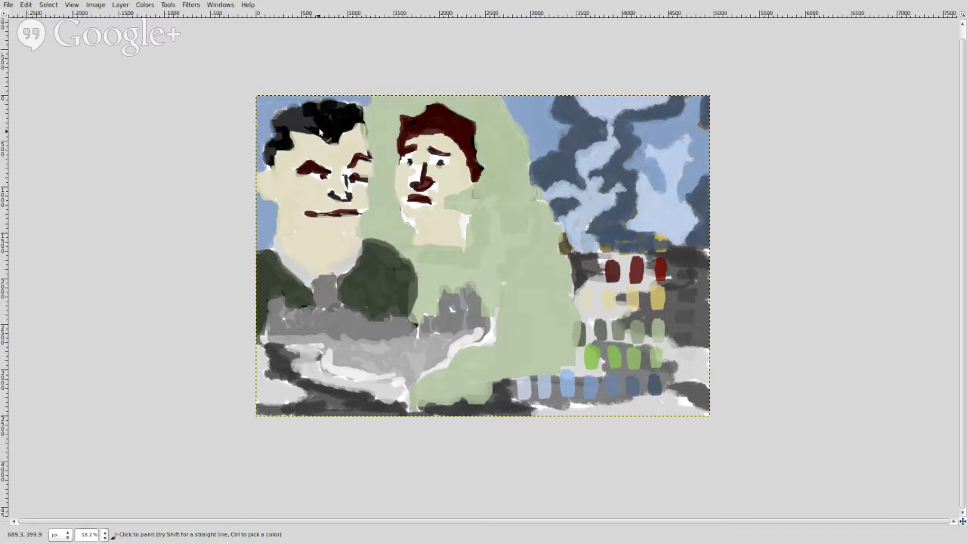
{"action": "mouse_move", "coordinate": [327, 135]}
{"action": "left_mouse_down"}
{"action": "mouse_move", "coordinate": [311, 122]}
{"action": "mouse_move", "coordinate": [353, 125]}
{"action": "mouse_move", "coordinate": [370, 113]}
{"action": "mouse_move", "coordinate": [291, 124]}
{"action": "mouse_move", "coordinate": [264, 179]}
{"action": "mouse_move", "coordinate": [267, 172]}
{"action": "left_mouse_up"}
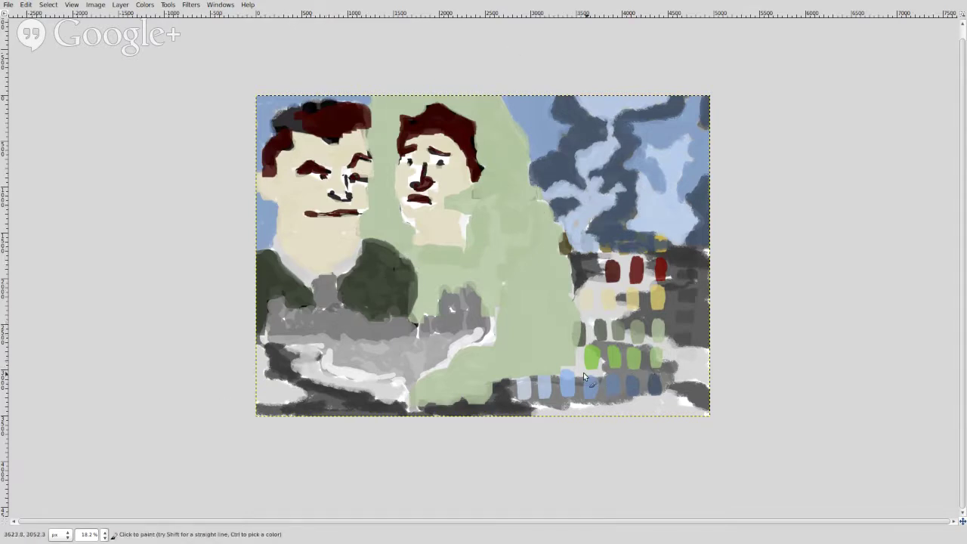
Sample the dark blue swatch and paint the tie, the arms across the chest and the rounded shape in front of the second figure
{"action": "key", "text": "ctrl"}
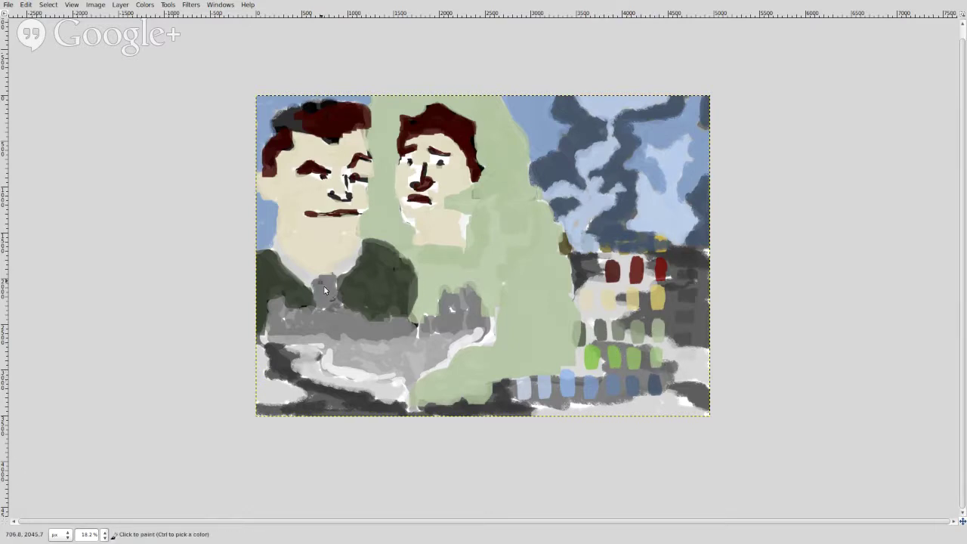
{"action": "mouse_move", "coordinate": [325, 289]}
{"action": "left_mouse_down"}
{"action": "mouse_move", "coordinate": [333, 295]}
{"action": "mouse_move", "coordinate": [317, 293]}
{"action": "mouse_move", "coordinate": [306, 323]}
{"action": "mouse_move", "coordinate": [287, 309]}
{"action": "mouse_move", "coordinate": [284, 332]}
{"action": "mouse_move", "coordinate": [309, 335]}
{"action": "mouse_move", "coordinate": [337, 319]}
{"action": "mouse_move", "coordinate": [356, 328]}
{"action": "mouse_move", "coordinate": [352, 334]}
{"action": "mouse_move", "coordinate": [394, 333]}
{"action": "mouse_move", "coordinate": [477, 308]}
{"action": "left_mouse_up"}
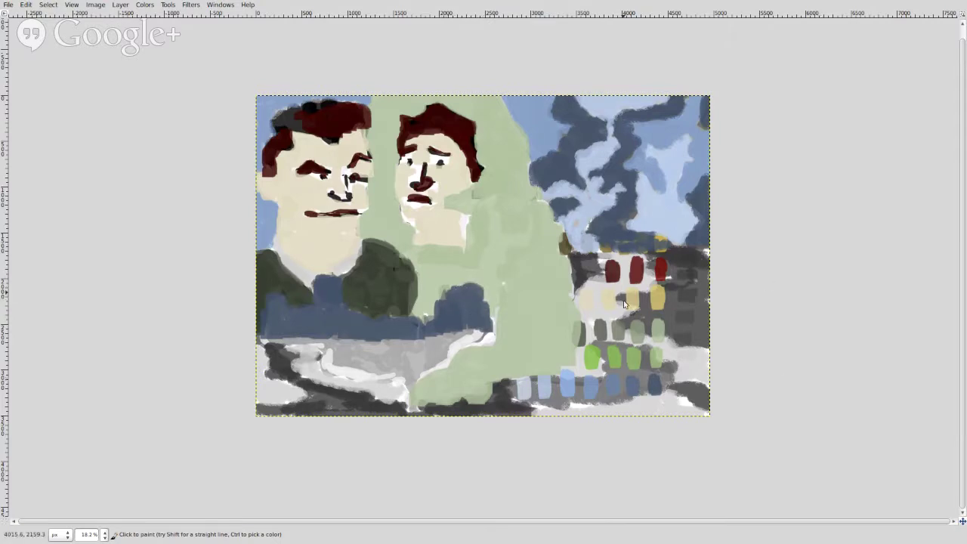
Sample the light grass-green swatch and paint the lower-left ground and the curved strip below the arms
{"action": "key", "text": "ctrl"}
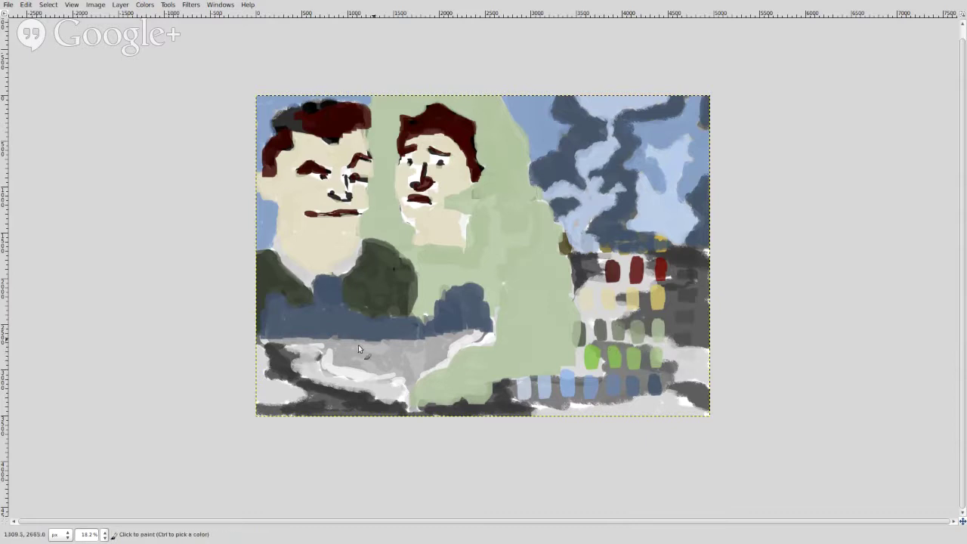
{"action": "mouse_move", "coordinate": [274, 401]}
{"action": "left_mouse_down"}
{"action": "mouse_move", "coordinate": [260, 400]}
{"action": "mouse_move", "coordinate": [294, 396]}
{"action": "left_mouse_up"}
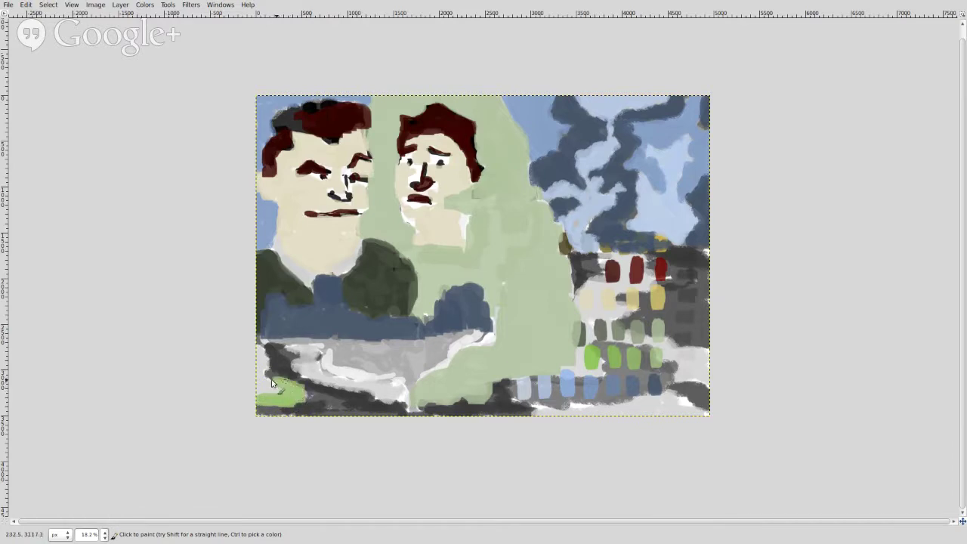
{"action": "mouse_move", "coordinate": [260, 368]}
{"action": "left_mouse_down"}
{"action": "mouse_move", "coordinate": [263, 342]}
{"action": "mouse_move", "coordinate": [259, 385]}
{"action": "left_mouse_up"}
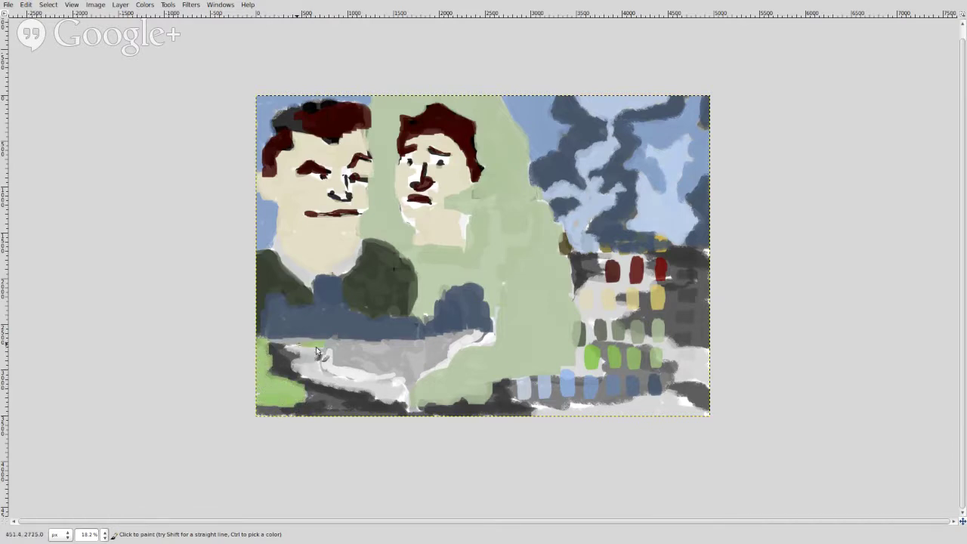
{"action": "mouse_move", "coordinate": [316, 347]}
{"action": "left_mouse_down"}
{"action": "mouse_move", "coordinate": [371, 379]}
{"action": "mouse_move", "coordinate": [340, 377]}
{"action": "mouse_move", "coordinate": [393, 382]}
{"action": "left_mouse_up"}
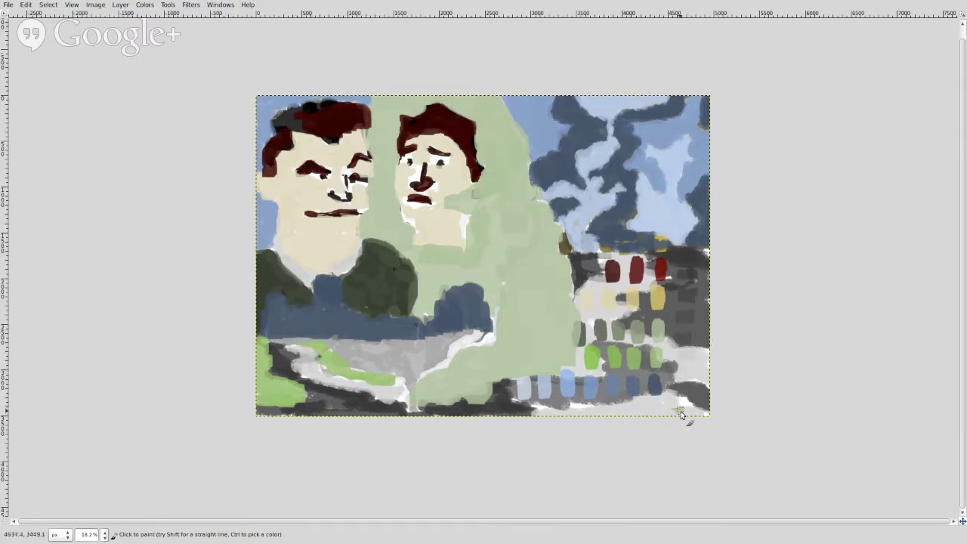
Paint the same grass green along the lower-right foreground and over the light field beside the tree
{"action": "mouse_move", "coordinate": [681, 414]}
{"action": "left_mouse_down"}
{"action": "mouse_move", "coordinate": [660, 393]}
{"action": "mouse_move", "coordinate": [627, 405]}
{"action": "mouse_move", "coordinate": [636, 406]}
{"action": "mouse_move", "coordinate": [532, 412]}
{"action": "left_mouse_up"}
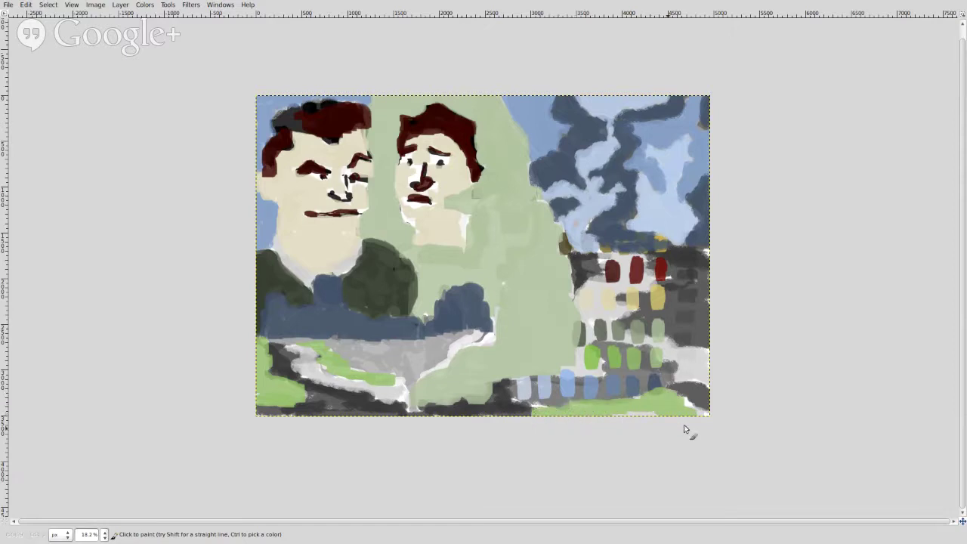
{"action": "left_click_drag", "start_coordinate": [680, 410], "coordinate": [592, 414]}
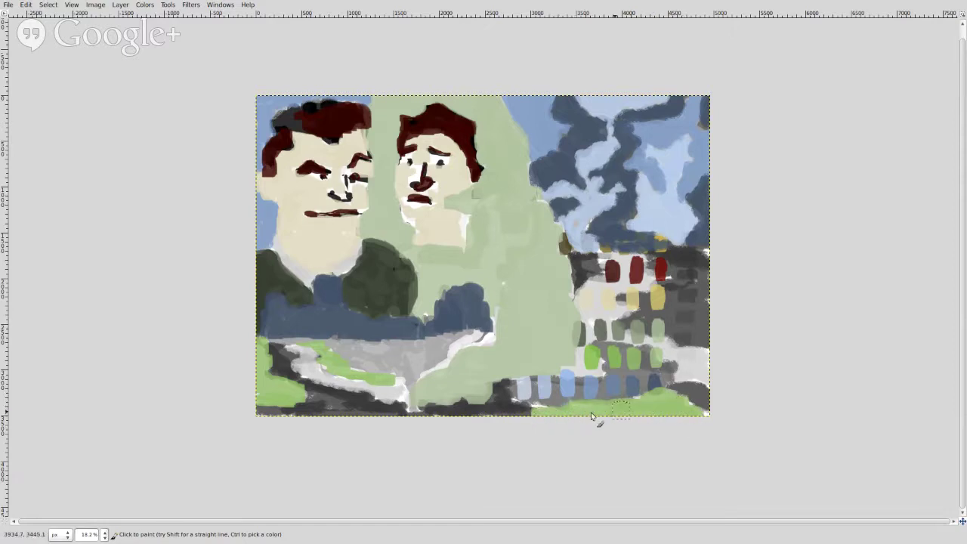
{"action": "mouse_move", "coordinate": [713, 388]}
{"action": "left_mouse_down"}
{"action": "mouse_move", "coordinate": [686, 372]}
{"action": "mouse_move", "coordinate": [685, 381]}
{"action": "mouse_move", "coordinate": [708, 363]}
{"action": "mouse_move", "coordinate": [698, 356]}
{"action": "mouse_move", "coordinate": [601, 337]}
{"action": "mouse_move", "coordinate": [578, 318]}
{"action": "mouse_move", "coordinate": [612, 320]}
{"action": "mouse_move", "coordinate": [614, 308]}
{"action": "mouse_move", "coordinate": [577, 291]}
{"action": "mouse_move", "coordinate": [626, 280]}
{"action": "mouse_move", "coordinate": [612, 272]}
{"action": "mouse_move", "coordinate": [629, 271]}
{"action": "mouse_move", "coordinate": [608, 262]}
{"action": "mouse_move", "coordinate": [648, 273]}
{"action": "left_mouse_up"}
{"action": "mouse_move", "coordinate": [616, 312]}
{"action": "left_mouse_down"}
{"action": "mouse_move", "coordinate": [612, 287]}
{"action": "mouse_move", "coordinate": [619, 306]}
{"action": "left_mouse_up"}
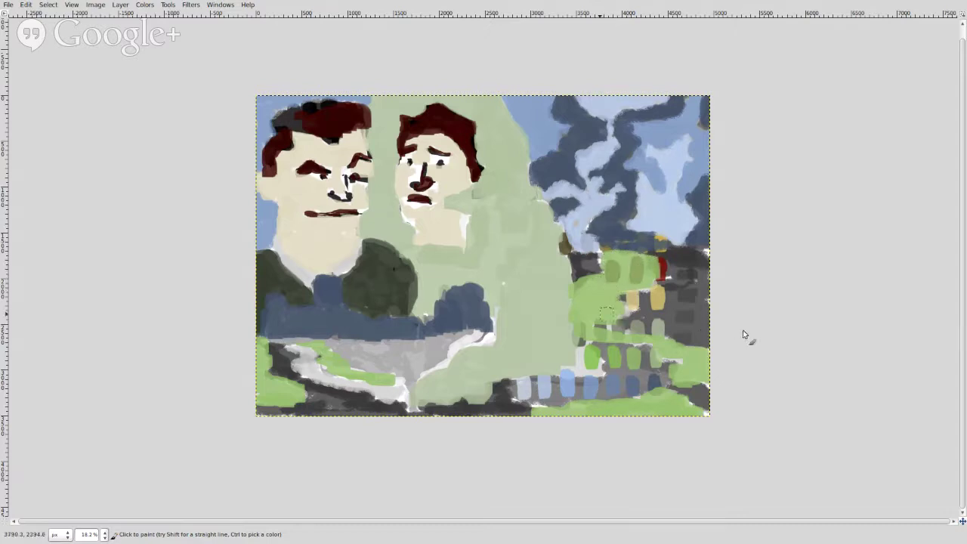
Sample the jacket's dark green and paint over the dark ground in the painting's lower-left corner
{"action": "key", "text": "ctrl"}
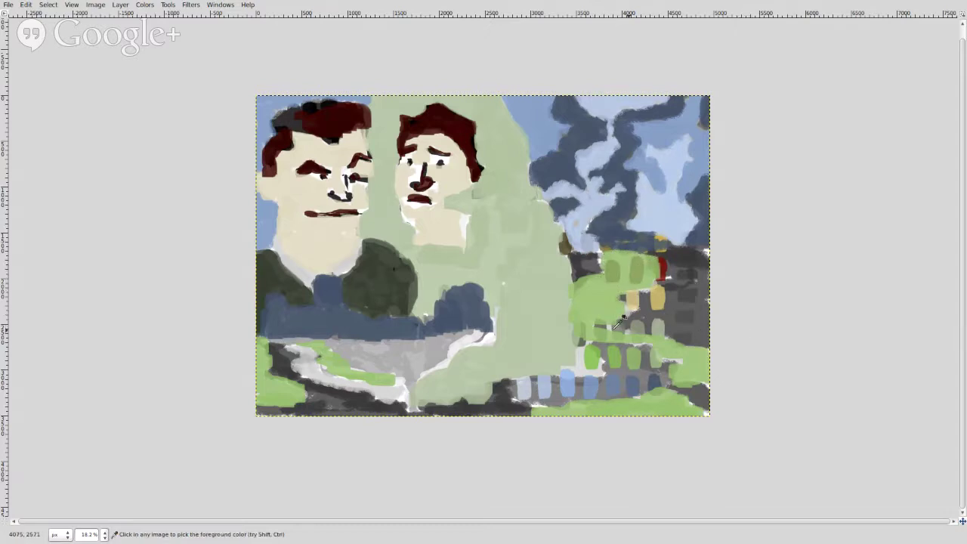
{"action": "left_click", "coordinate": [378, 273], "text": "ctrl"}
{"action": "mouse_move", "coordinate": [269, 352]}
{"action": "left_mouse_down"}
{"action": "mouse_move", "coordinate": [290, 364]}
{"action": "mouse_move", "coordinate": [278, 365]}
{"action": "mouse_move", "coordinate": [280, 375]}
{"action": "mouse_move", "coordinate": [408, 411]}
{"action": "mouse_move", "coordinate": [318, 405]}
{"action": "mouse_move", "coordinate": [315, 397]}
{"action": "mouse_move", "coordinate": [283, 412]}
{"action": "mouse_move", "coordinate": [249, 400]}
{"action": "left_mouse_up"}
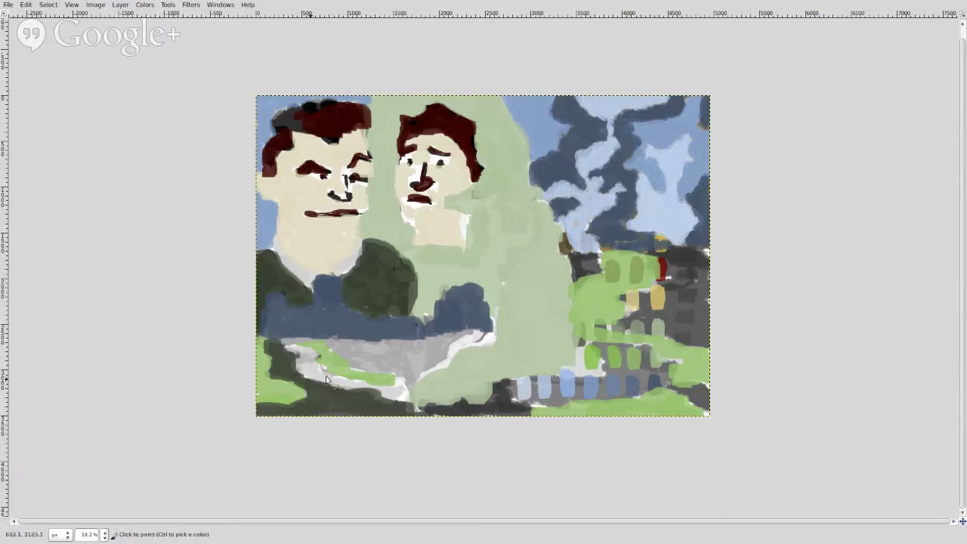
Paint pale green over the light bank below the arms and across the swatches on the lower-right ground
{"action": "mouse_move", "coordinate": [295, 346]}
{"action": "left_mouse_down"}
{"action": "mouse_move", "coordinate": [315, 381]}
{"action": "mouse_move", "coordinate": [411, 405]}
{"action": "left_mouse_up"}
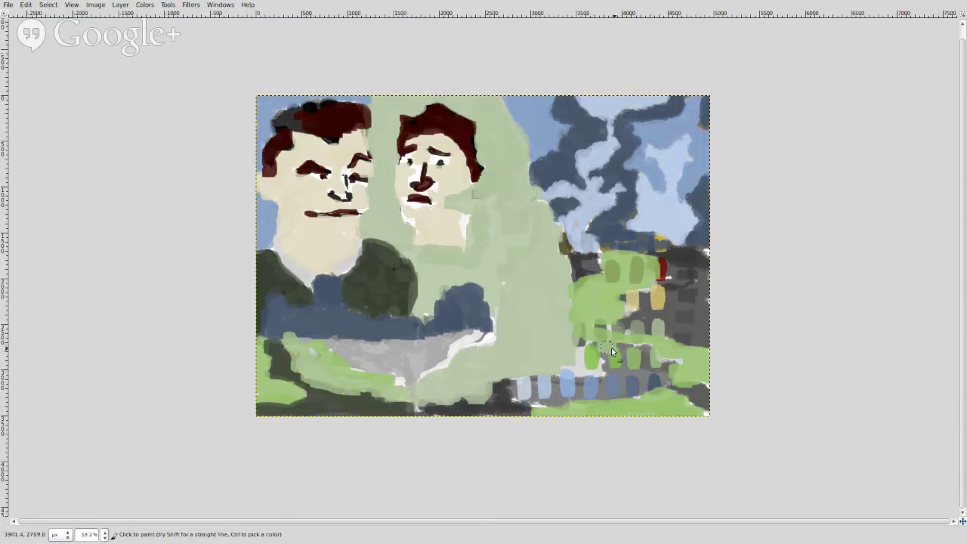
{"action": "left_click_drag", "start_coordinate": [611, 347], "coordinate": [637, 354]}
{"action": "mouse_move", "coordinate": [666, 388]}
{"action": "left_mouse_down"}
{"action": "mouse_move", "coordinate": [609, 380]}
{"action": "mouse_move", "coordinate": [644, 382]}
{"action": "mouse_move", "coordinate": [613, 393]}
{"action": "mouse_move", "coordinate": [632, 394]}
{"action": "mouse_move", "coordinate": [561, 390]}
{"action": "mouse_move", "coordinate": [551, 402]}
{"action": "mouse_move", "coordinate": [515, 388]}
{"action": "mouse_move", "coordinate": [518, 398]}
{"action": "mouse_move", "coordinate": [532, 378]}
{"action": "mouse_move", "coordinate": [570, 380]}
{"action": "mouse_move", "coordinate": [555, 375]}
{"action": "mouse_move", "coordinate": [594, 367]}
{"action": "mouse_move", "coordinate": [586, 349]}
{"action": "mouse_move", "coordinate": [597, 345]}
{"action": "mouse_move", "coordinate": [589, 346]}
{"action": "mouse_move", "coordinate": [644, 370]}
{"action": "mouse_move", "coordinate": [596, 377]}
{"action": "left_mouse_up"}
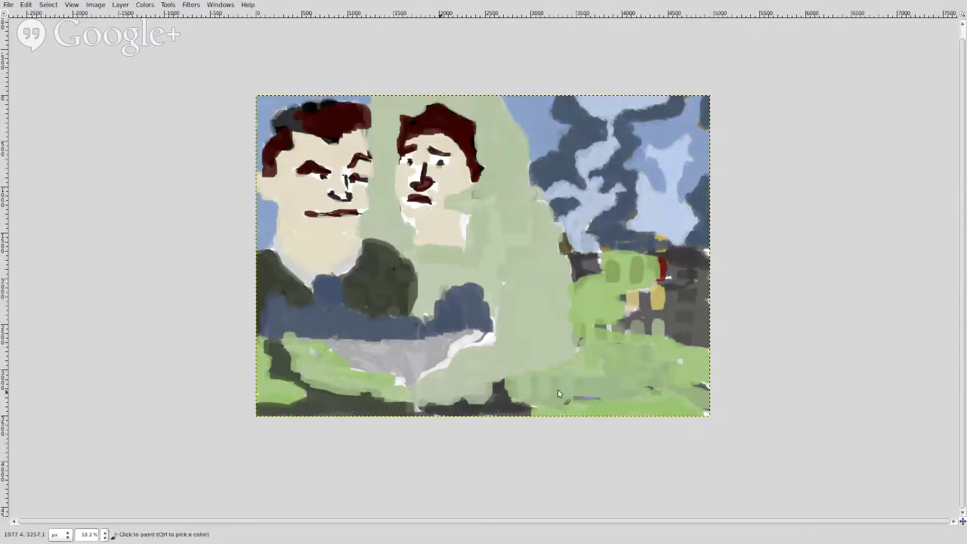
Paint the hill at the right edge and the patch beside the tree dark green, and cover the gray area below the arms with pale green
{"action": "mouse_move", "coordinate": [718, 340]}
{"action": "left_mouse_down"}
{"action": "mouse_move", "coordinate": [690, 345]}
{"action": "mouse_move", "coordinate": [704, 345]}
{"action": "mouse_move", "coordinate": [600, 326]}
{"action": "mouse_move", "coordinate": [636, 319]}
{"action": "mouse_move", "coordinate": [624, 318]}
{"action": "mouse_move", "coordinate": [642, 303]}
{"action": "mouse_move", "coordinate": [626, 299]}
{"action": "mouse_move", "coordinate": [671, 295]}
{"action": "mouse_move", "coordinate": [665, 275]}
{"action": "mouse_move", "coordinate": [684, 271]}
{"action": "mouse_move", "coordinate": [657, 258]}
{"action": "mouse_move", "coordinate": [711, 263]}
{"action": "mouse_move", "coordinate": [674, 275]}
{"action": "mouse_move", "coordinate": [680, 279]}
{"action": "mouse_move", "coordinate": [644, 318]}
{"action": "mouse_move", "coordinate": [702, 329]}
{"action": "mouse_move", "coordinate": [707, 291]}
{"action": "mouse_move", "coordinate": [696, 319]}
{"action": "mouse_move", "coordinate": [683, 304]}
{"action": "mouse_move", "coordinate": [665, 306]}
{"action": "mouse_move", "coordinate": [687, 345]}
{"action": "left_mouse_up"}
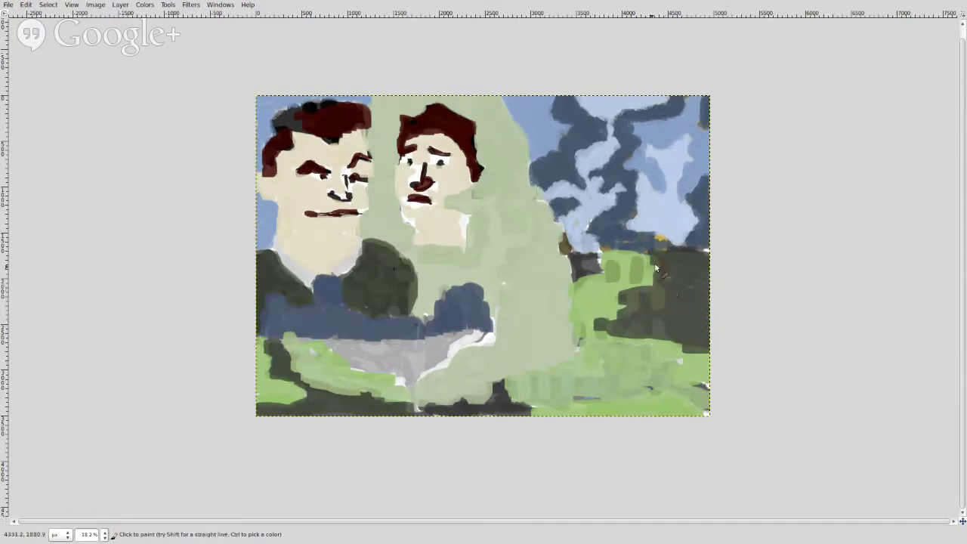
{"action": "left_click", "coordinate": [569, 267]}
{"action": "left_click_drag", "start_coordinate": [593, 271], "coordinate": [579, 269]}
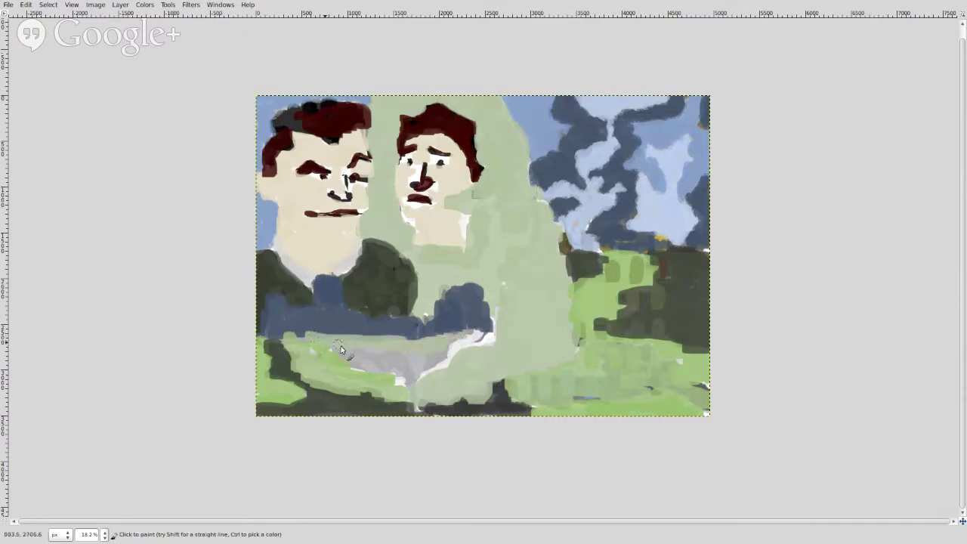
{"action": "mouse_move", "coordinate": [345, 353]}
{"action": "left_mouse_down"}
{"action": "mouse_move", "coordinate": [411, 383]}
{"action": "mouse_move", "coordinate": [412, 403]}
{"action": "mouse_move", "coordinate": [415, 361]}
{"action": "mouse_move", "coordinate": [465, 340]}
{"action": "mouse_move", "coordinate": [458, 337]}
{"action": "mouse_move", "coordinate": [494, 338]}
{"action": "mouse_move", "coordinate": [443, 347]}
{"action": "mouse_move", "coordinate": [452, 359]}
{"action": "mouse_move", "coordinate": [421, 366]}
{"action": "mouse_move", "coordinate": [425, 377]}
{"action": "mouse_move", "coordinate": [341, 349]}
{"action": "mouse_move", "coordinate": [398, 353]}
{"action": "mouse_move", "coordinate": [368, 358]}
{"action": "mouse_move", "coordinate": [406, 362]}
{"action": "mouse_move", "coordinate": [445, 338]}
{"action": "left_mouse_up"}
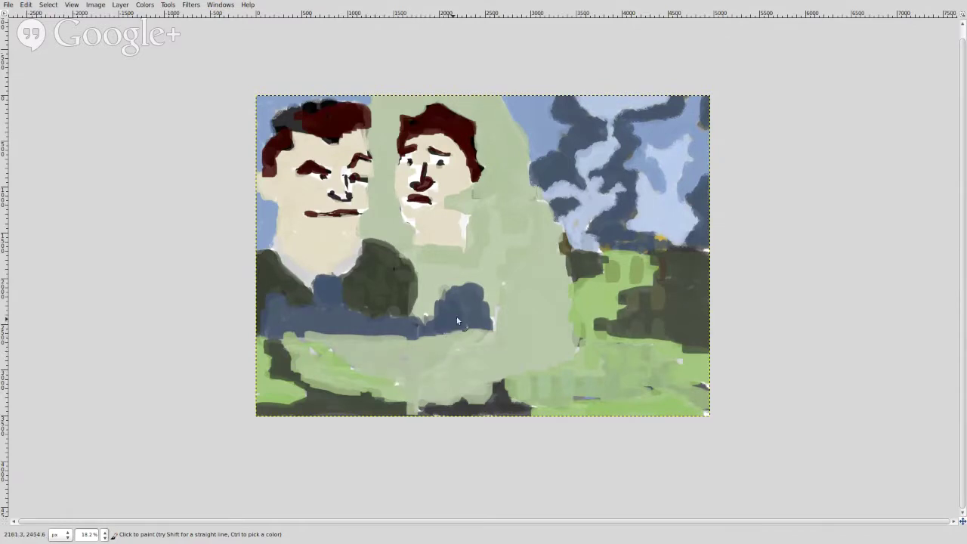
Open the export dialog for the painted image
{"action": "key", "text": "Tab"}
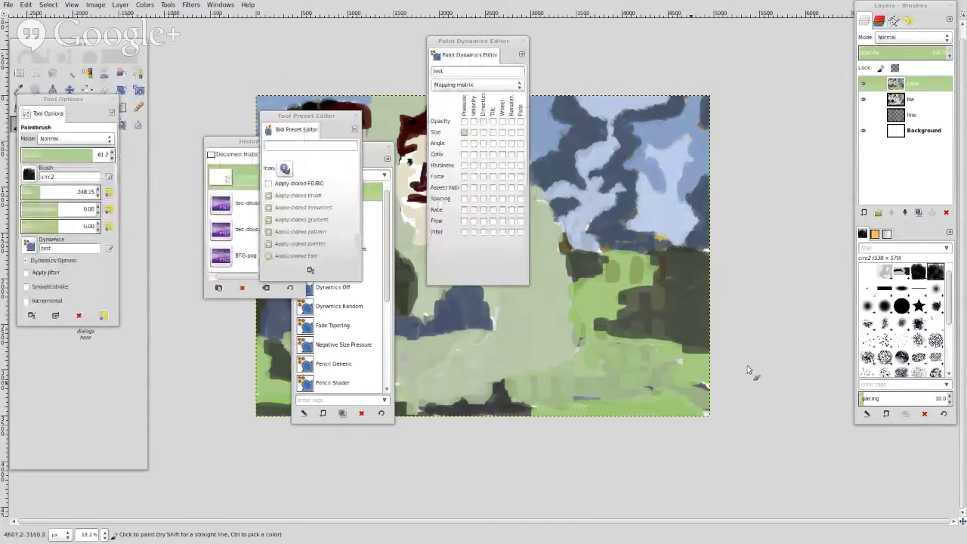
{"action": "key", "text": "Tab"}
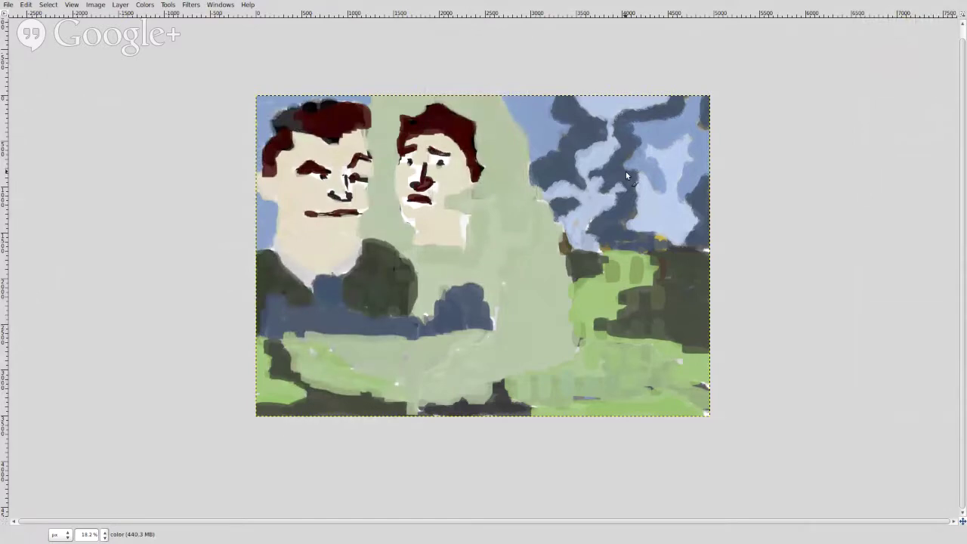
{"action": "right_click", "coordinate": [447, 236]}
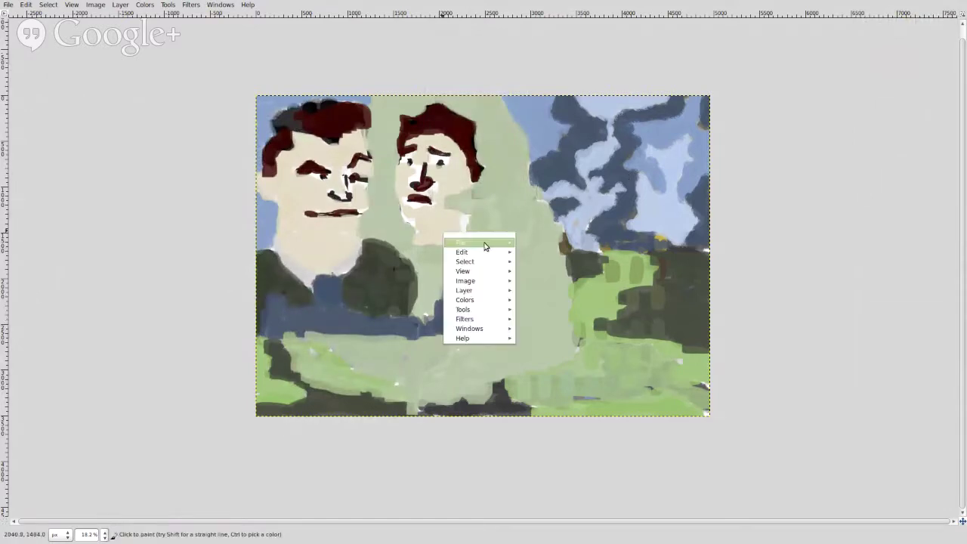
{"action": "mouse_move", "coordinate": [487, 244]}
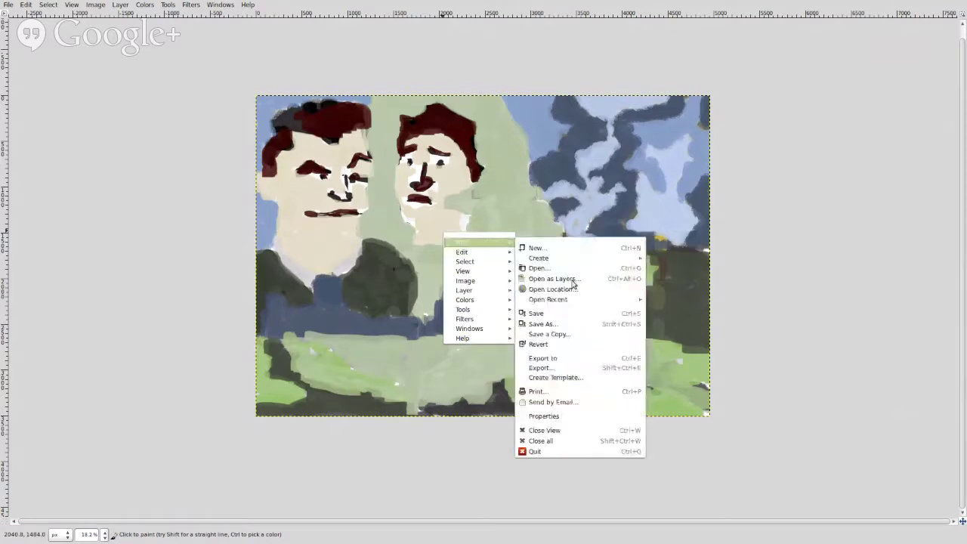
{"action": "left_click", "coordinate": [540, 368]}
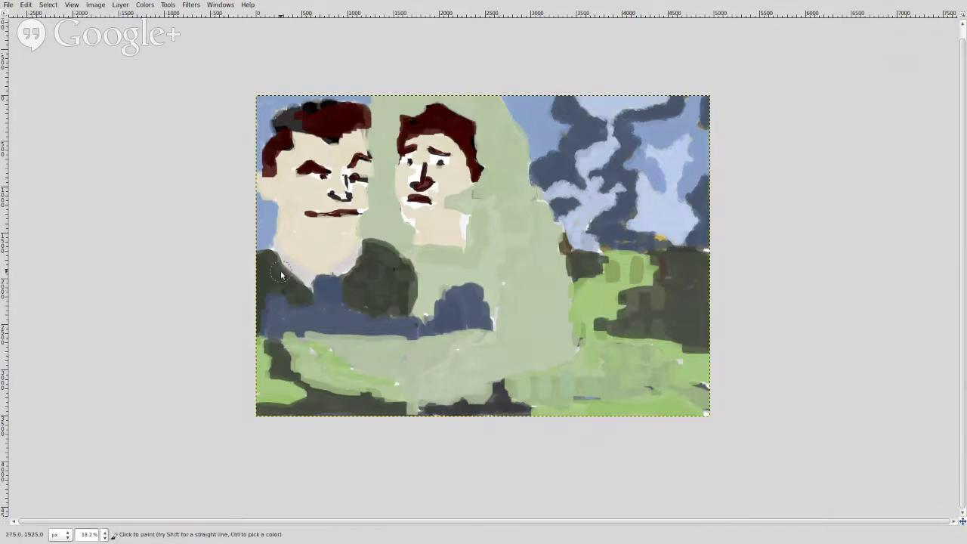
Show the dockable dialogs and hide the color layer to examine the grayscale block-in beneath it
{"action": "key", "text": "Tab"}
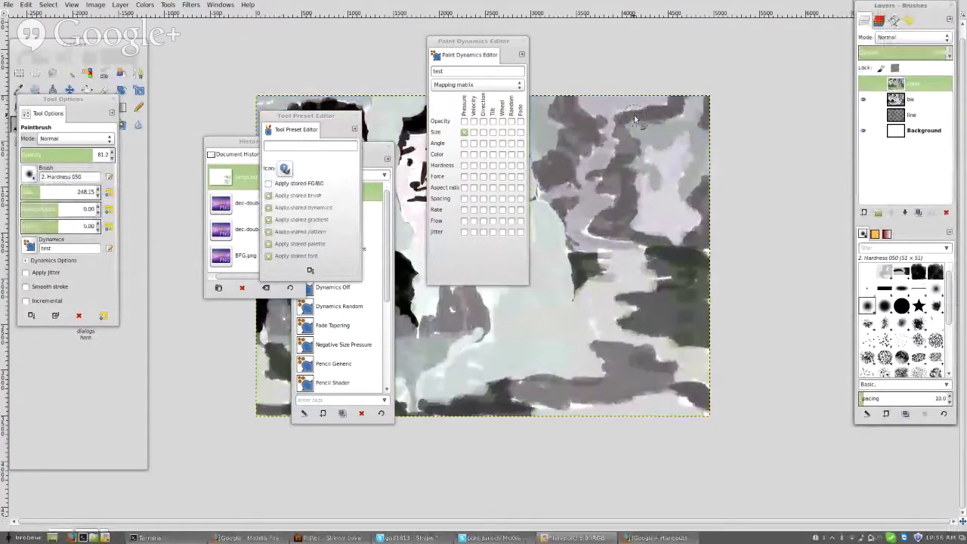
{"action": "right_click", "coordinate": [637, 123]}
{"action": "left_click", "coordinate": [864, 91]}
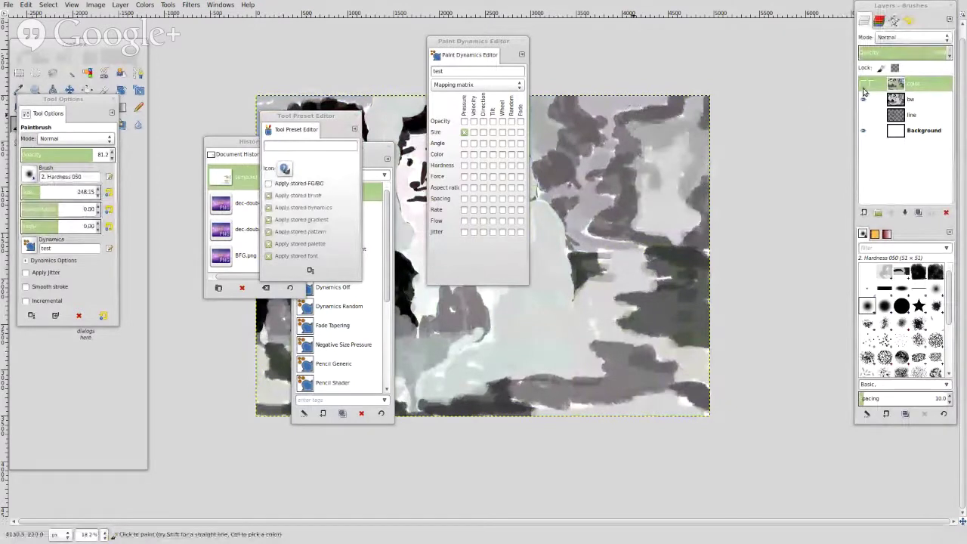
Export the painting with its color layer visible as dec-nana-color.png in the Documents folder, keeping the current PNG options
{"action": "right_click", "coordinate": [607, 268]}
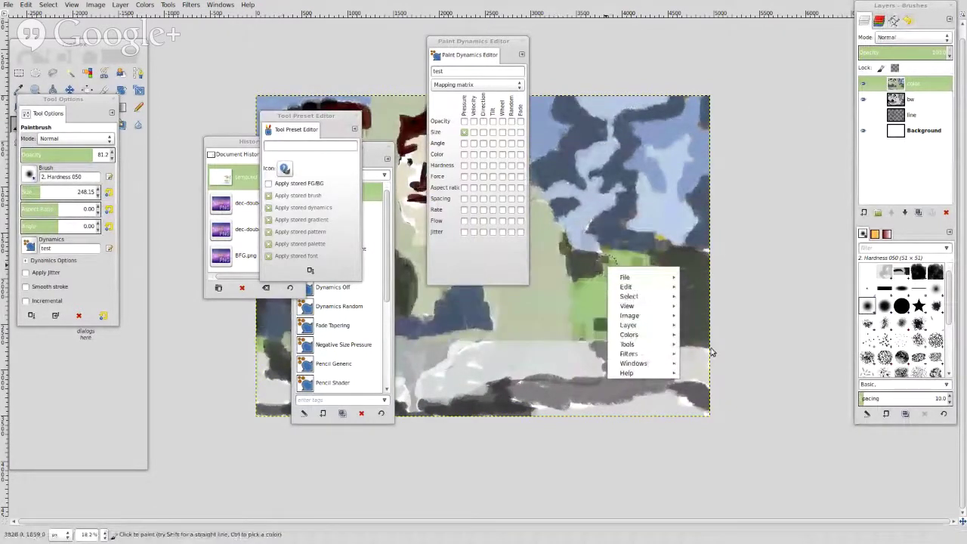
{"action": "mouse_move", "coordinate": [642, 278]}
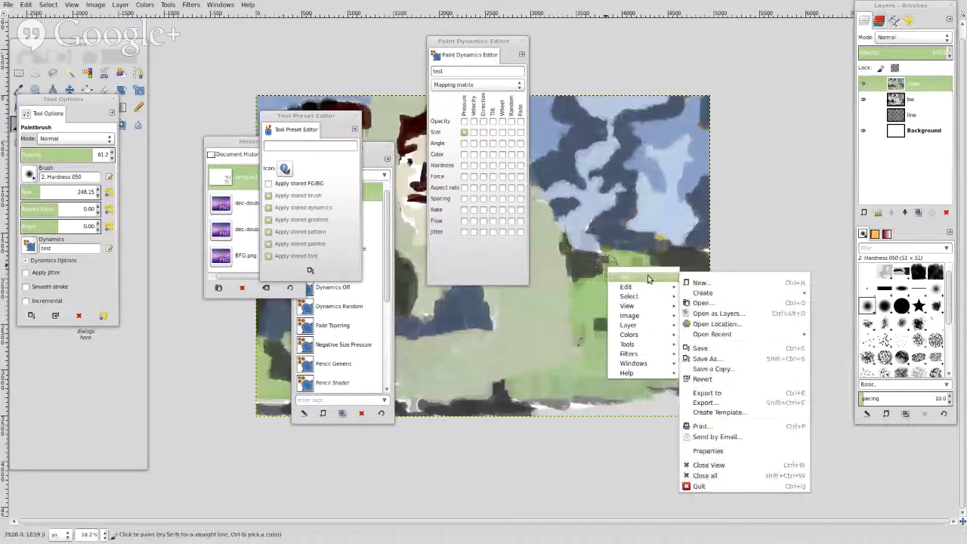
{"action": "left_click", "coordinate": [745, 401]}
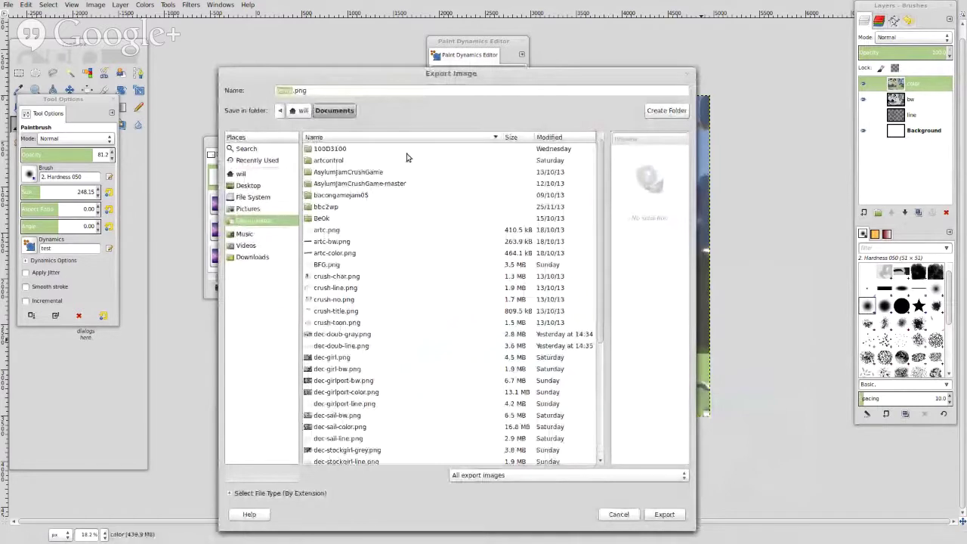
{"action": "type", "text": "dec-"}
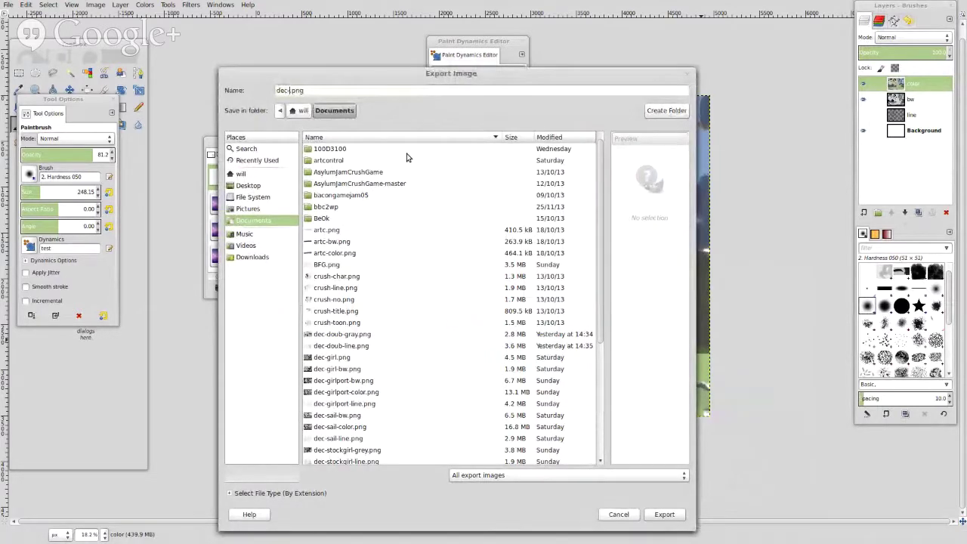
{"action": "type", "text": "nana-color"}
{"action": "key", "text": "Return"}
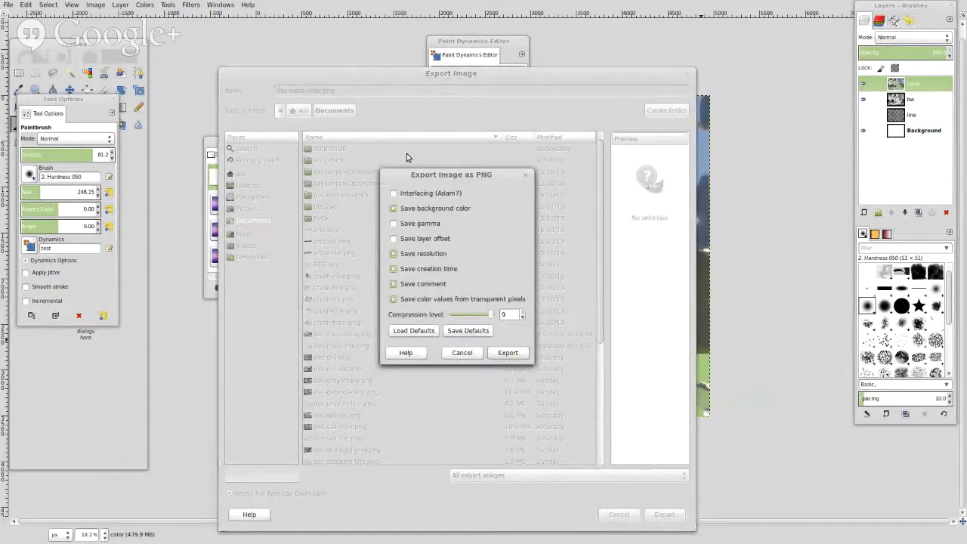
{"action": "key", "text": "Return"}
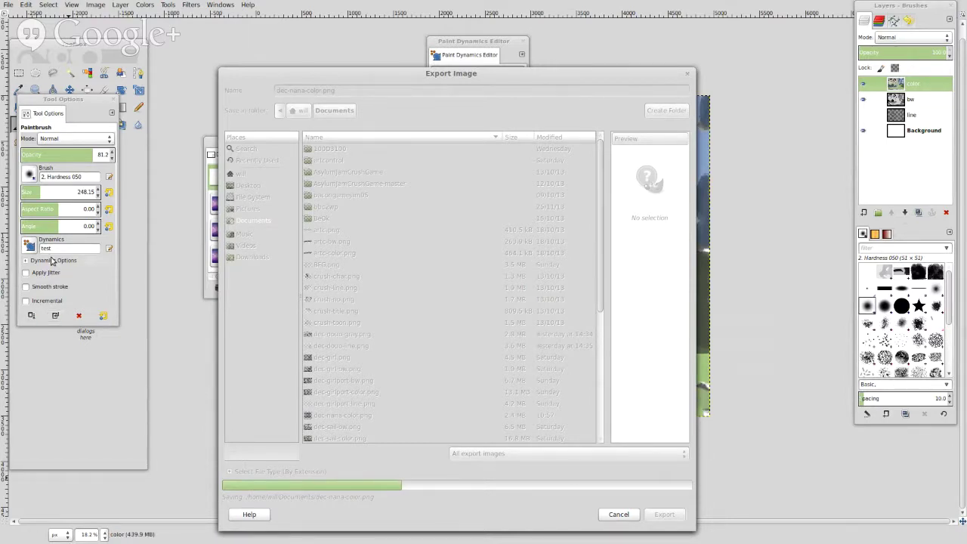
Switch to the Pithos music player, change the station to Trip Hop Inspired, and restore its window to a smaller size
{"action": "key", "text": "alt+Tab"}
{"action": "key", "text": "alt+Tab"}
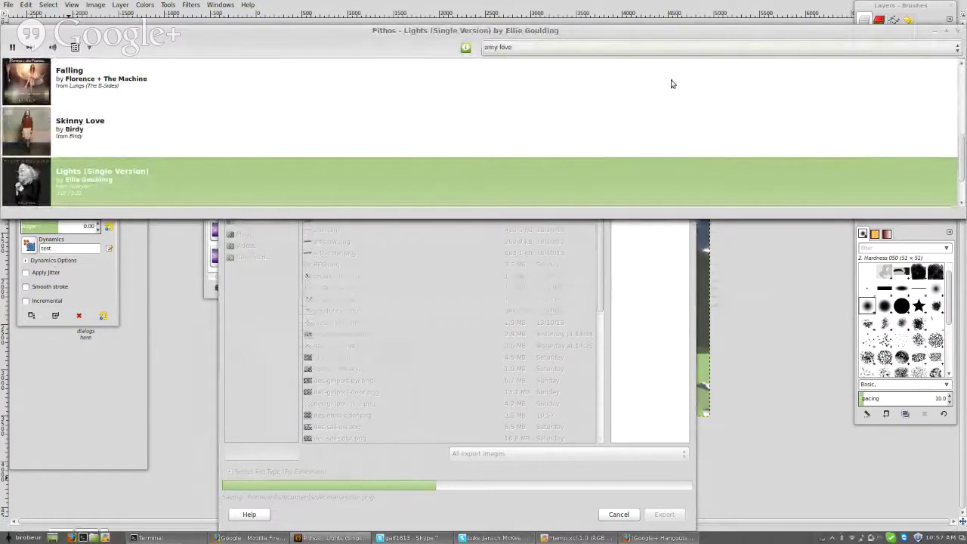
{"action": "left_click", "coordinate": [668, 53]}
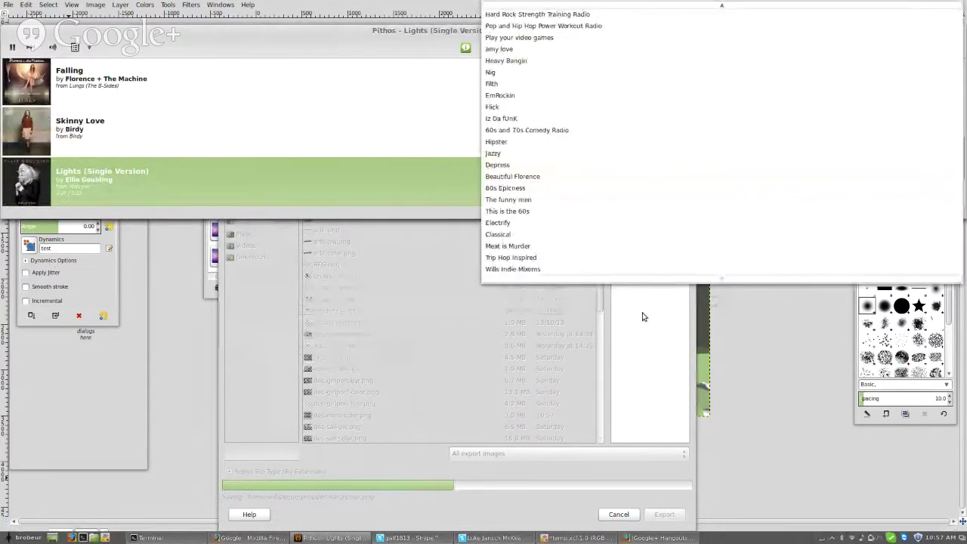
{"action": "left_click", "coordinate": [643, 261]}
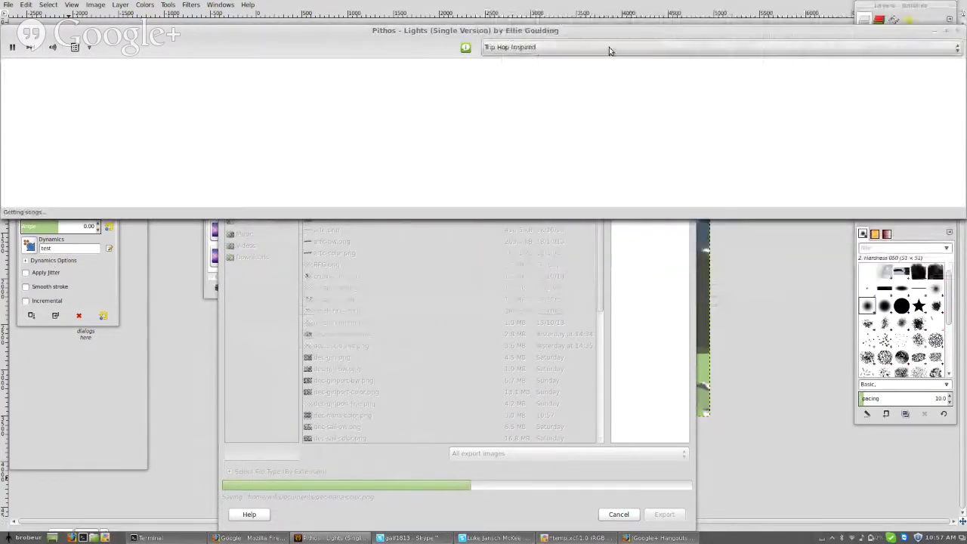
{"action": "left_click_drag", "start_coordinate": [602, 38], "coordinate": [665, 137]}
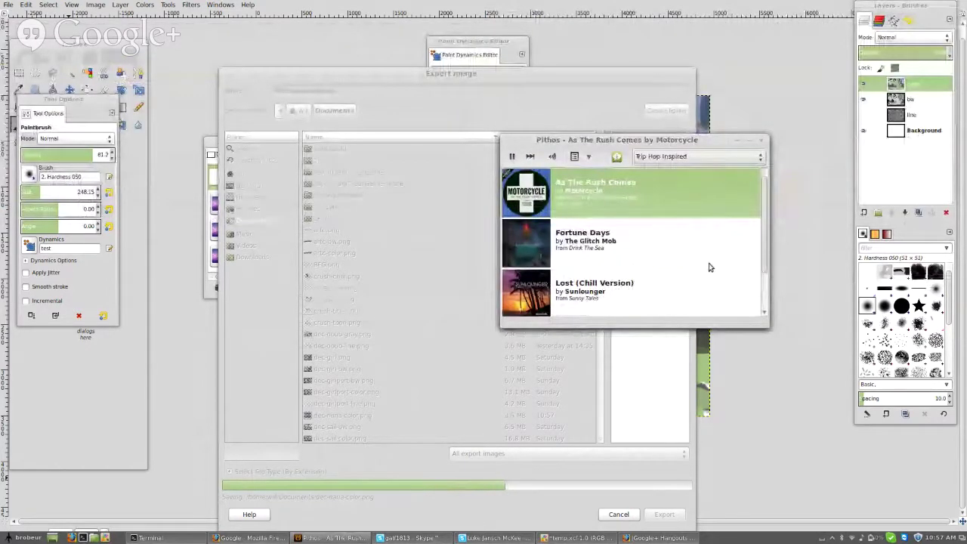
{"action": "mouse_move", "coordinate": [763, 232]}
{"action": "left_mouse_down"}
{"action": "mouse_move", "coordinate": [766, 277]}
{"action": "mouse_move", "coordinate": [766, 222]}
{"action": "left_mouse_up"}
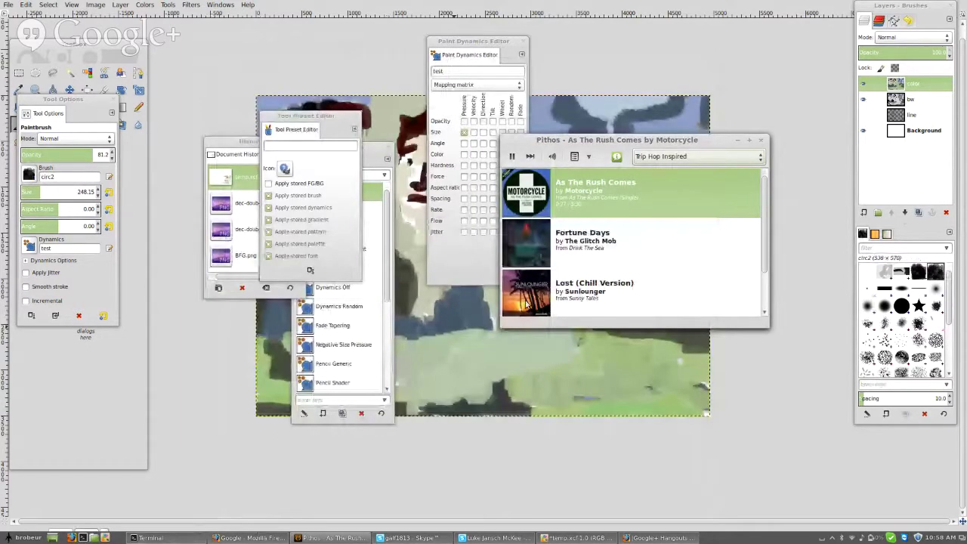
Return to GIMP, hide the color layer, and export the grayscale version as dec-nana-bw.png with the current PNG options
{"action": "left_click", "coordinate": [831, 144]}
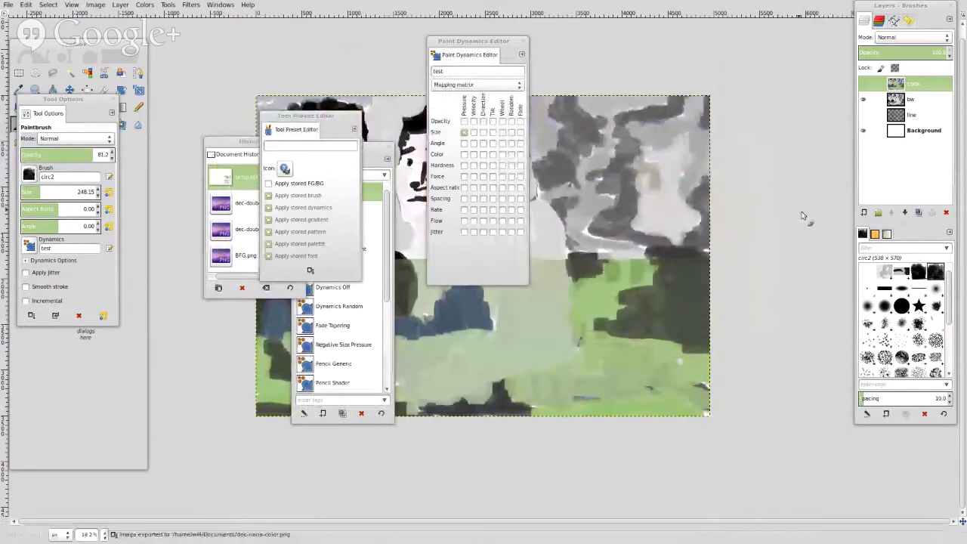
{"action": "key", "text": "Tab"}
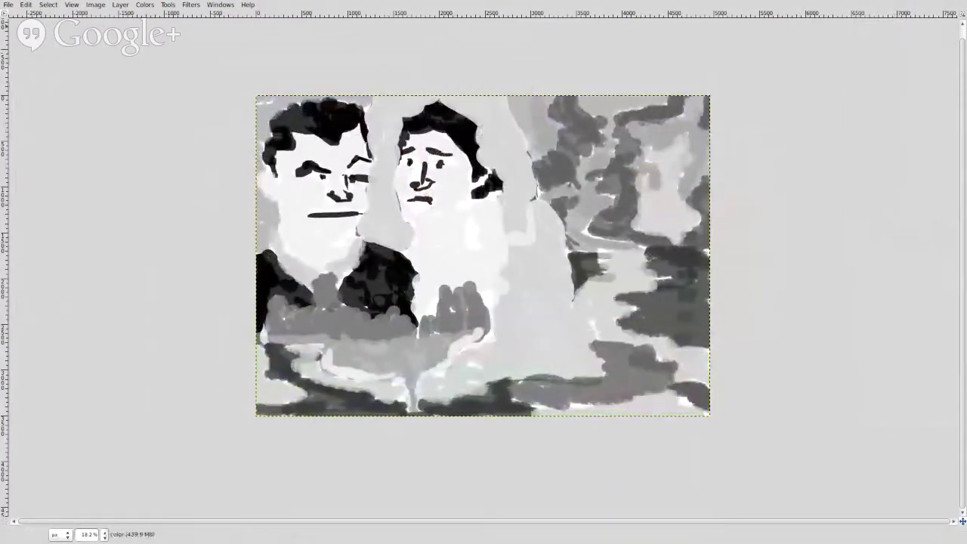
{"action": "left_click", "coordinate": [8, 5]}
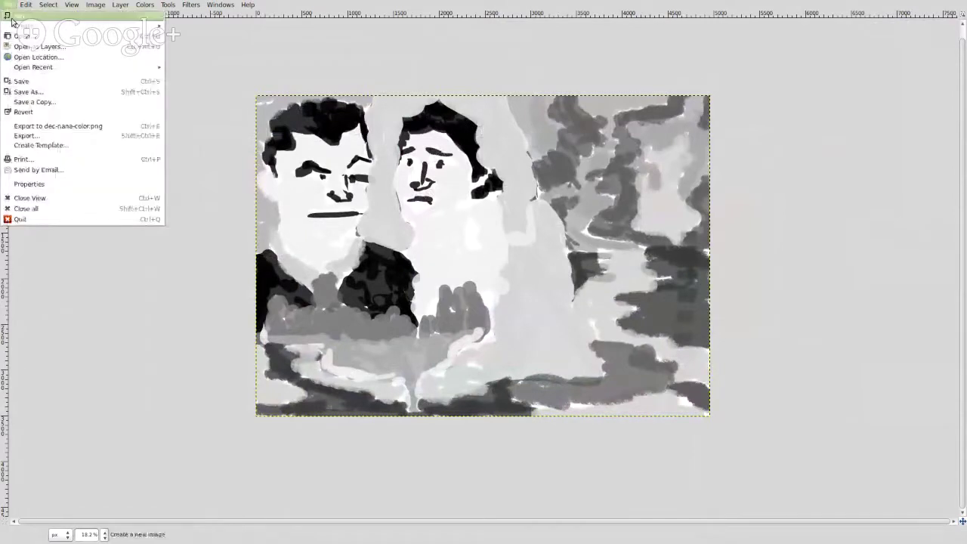
{"action": "left_click", "coordinate": [69, 137]}
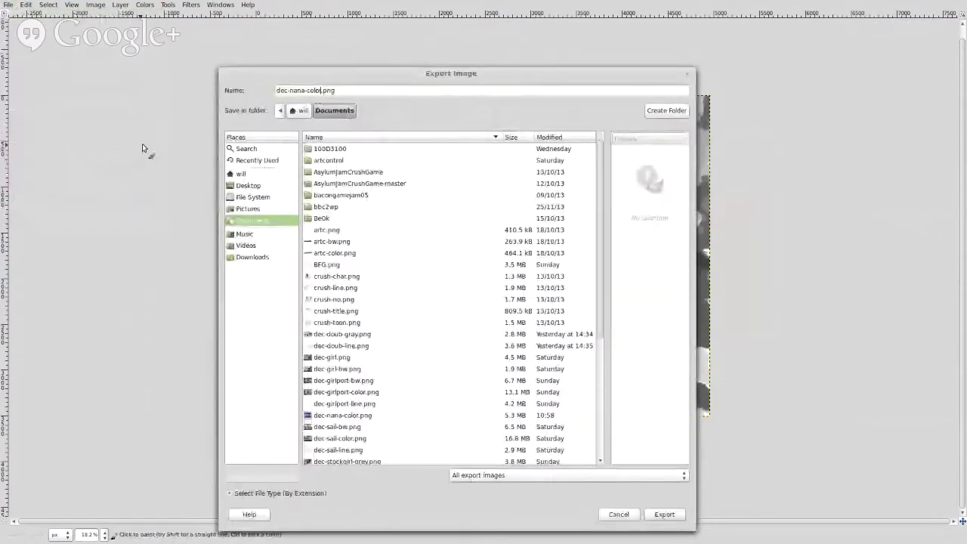
{"action": "key", "text": "BackSpace"}
{"action": "key", "text": "BackSpace"}
{"action": "key", "text": "BackSpace"}
{"action": "key", "text": "BackSpace"}
{"action": "key", "text": "BackSpace"}
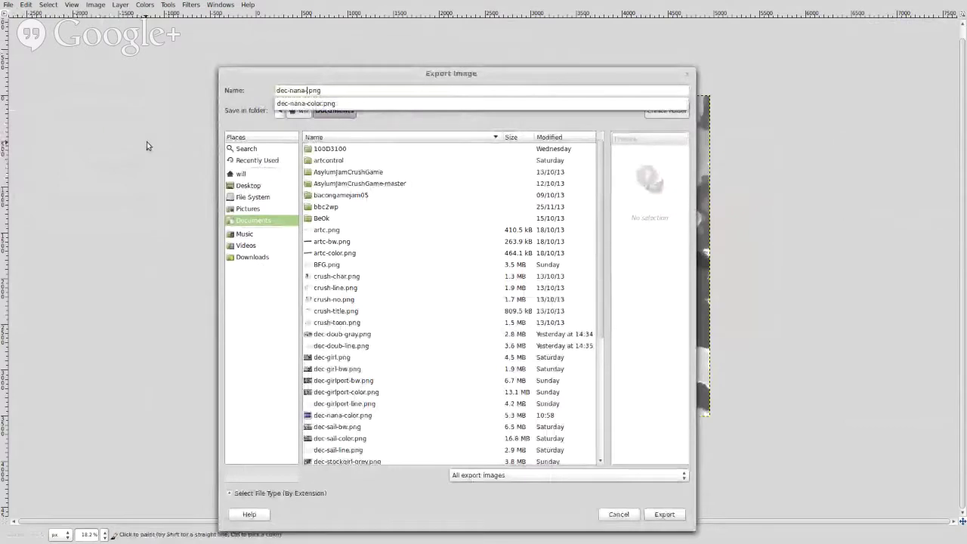
{"action": "type", "text": "bw"}
{"action": "key", "text": "Return"}
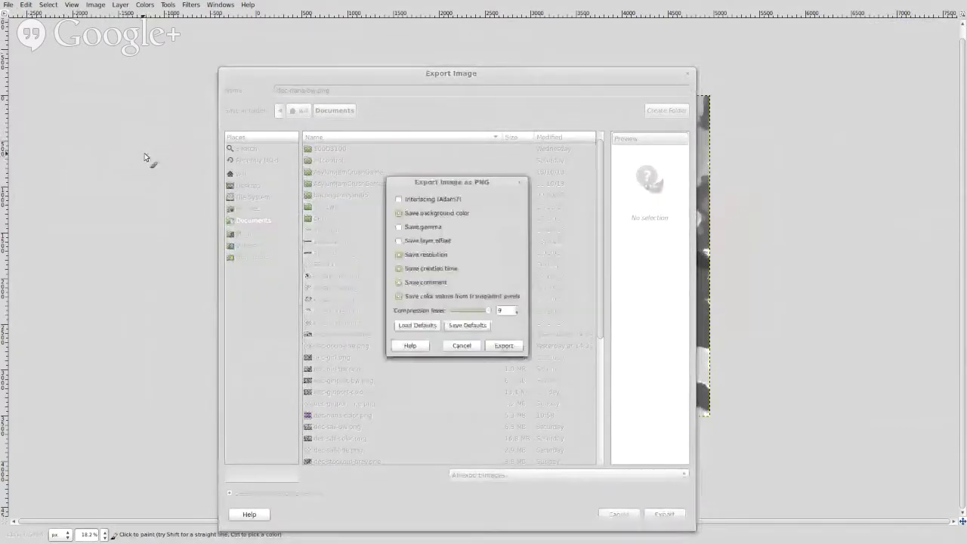
{"action": "key", "text": "Return"}
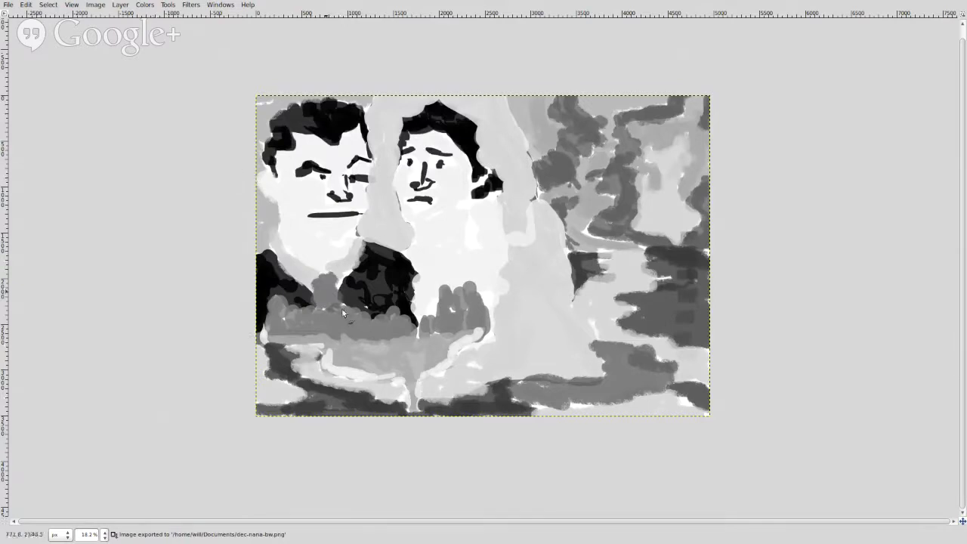
Show only the line layer over the background and export the line art as dec-nana-line.png with the current PNG options
{"action": "key", "text": "Tab"}
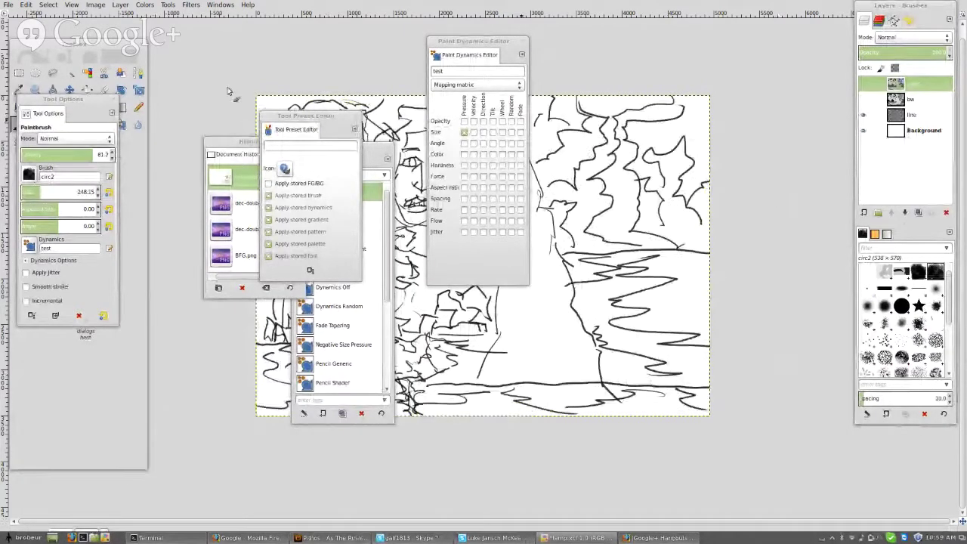
{"action": "left_click", "coordinate": [9, 5]}
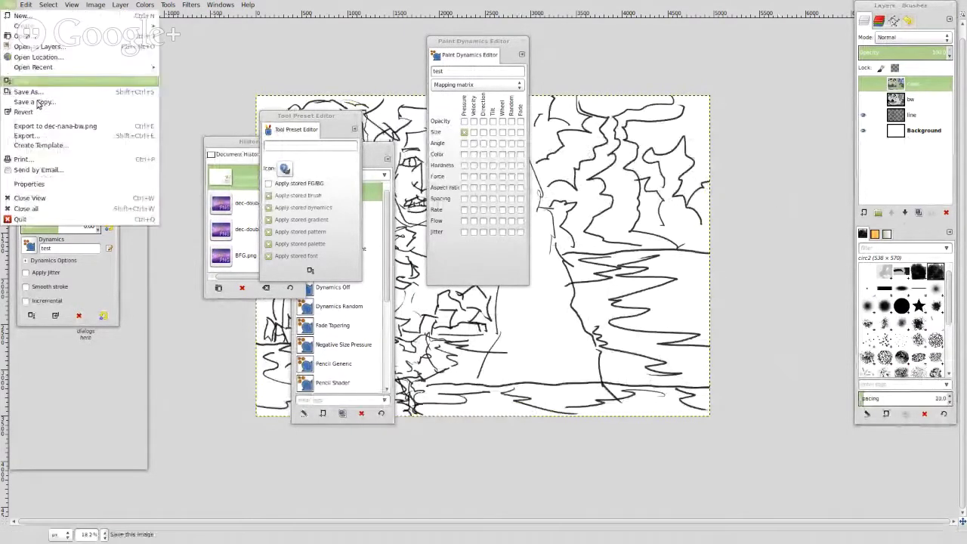
{"action": "left_click", "coordinate": [26, 136]}
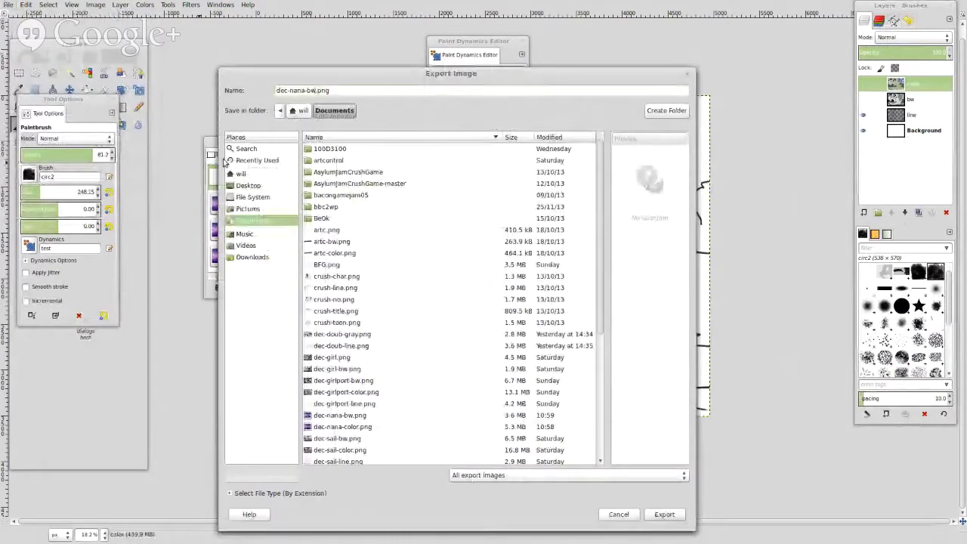
{"action": "key", "text": "BackSpace"}
{"action": "key", "text": "BackSpace"}
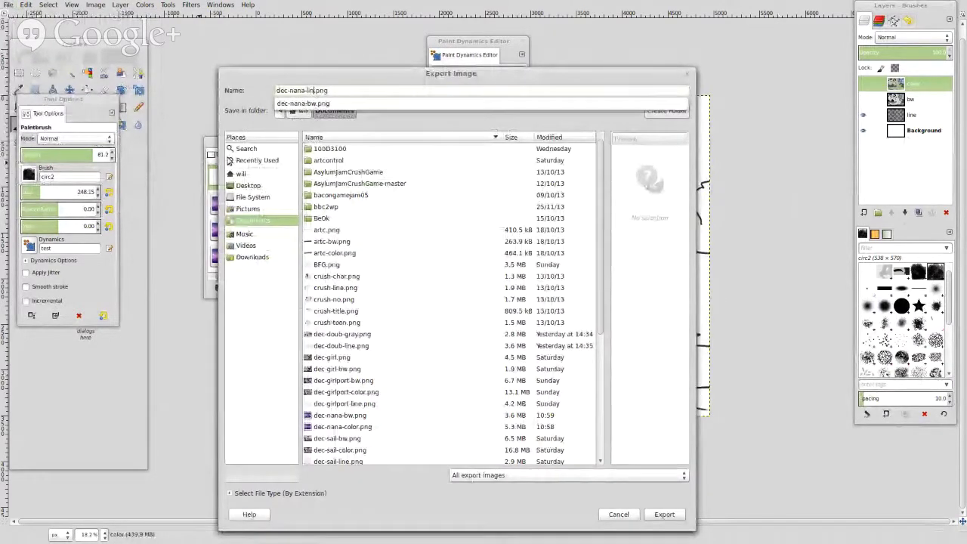
{"action": "type", "text": "line"}
{"action": "key", "text": "Return"}
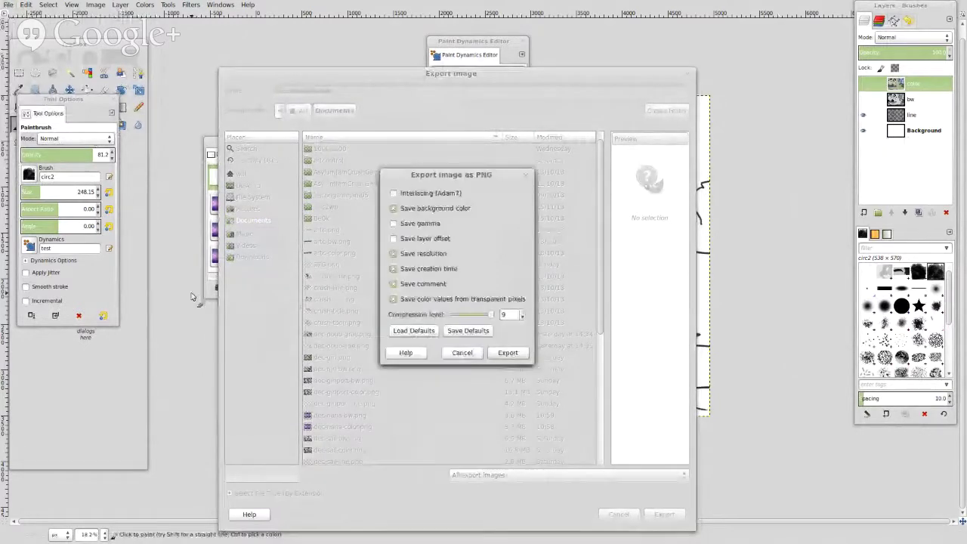
{"action": "key", "text": "Return"}
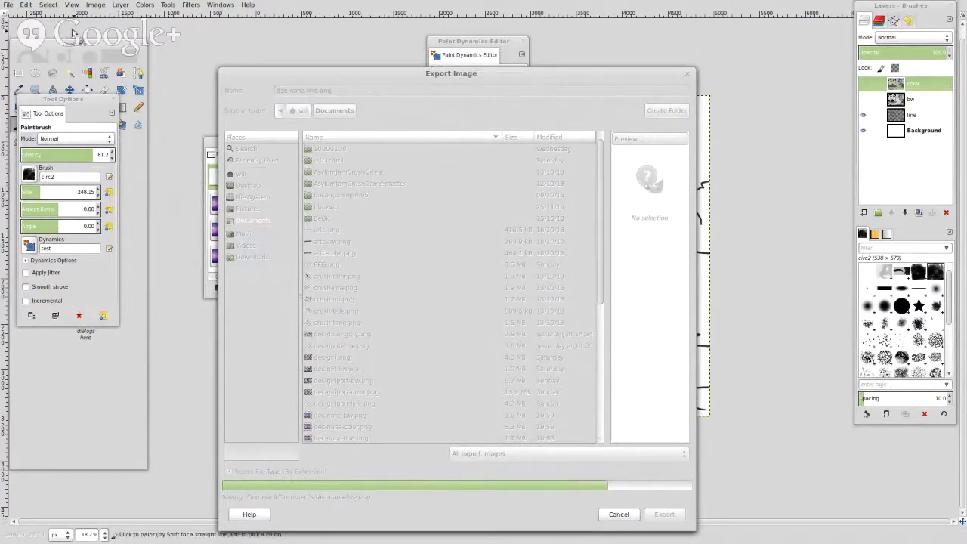
Revert the image to its saved blank template with the color and gray swatches
{"action": "left_click", "coordinate": [7, 5]}
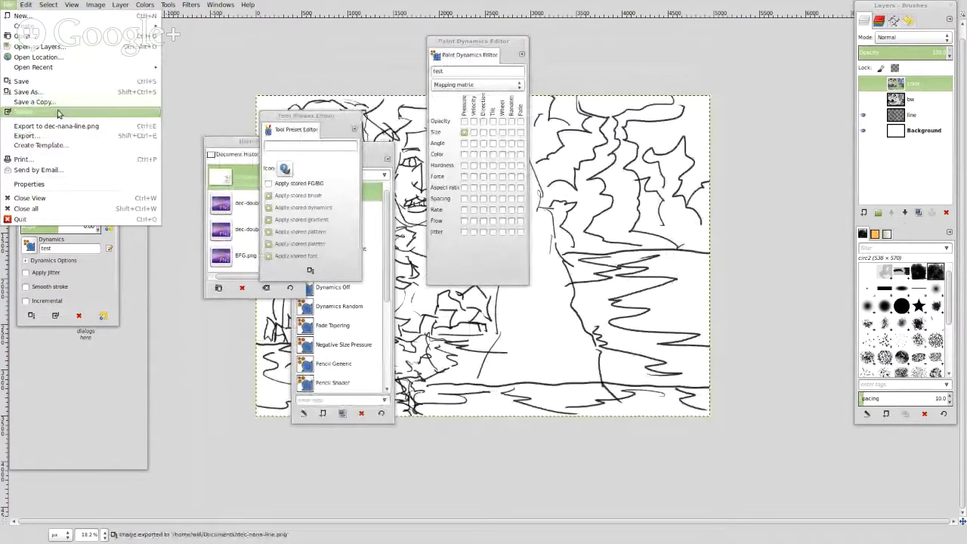
{"action": "left_click", "coordinate": [58, 112]}
{"action": "left_click", "coordinate": [544, 314]}
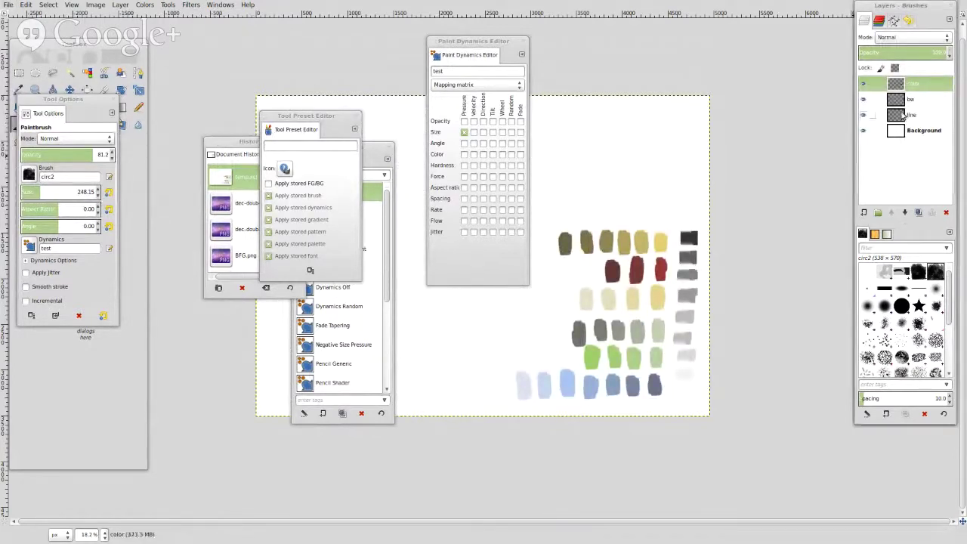
Select the line layer, set the brush size to 22.70, and start a dark line sketch near the canvas's upper-left corner
{"action": "left_click", "coordinate": [904, 115]}
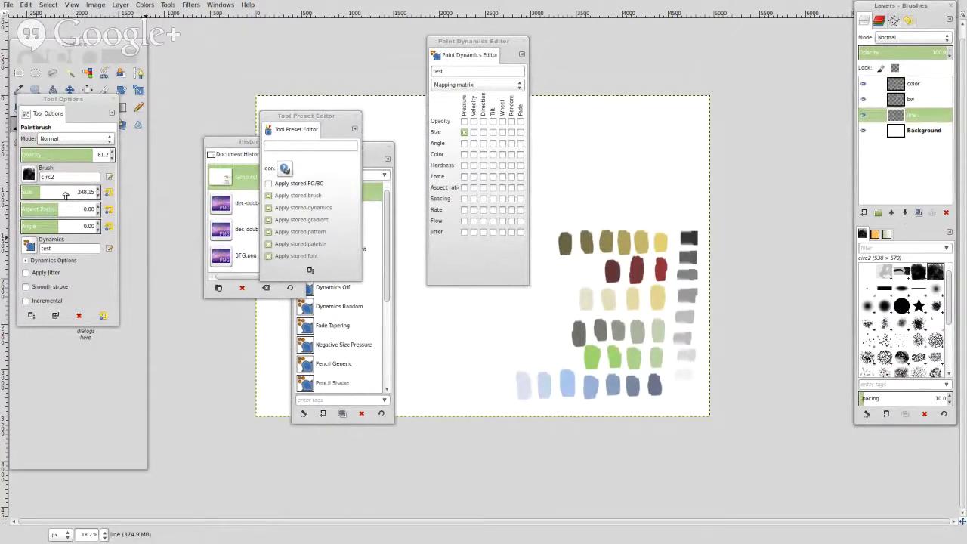
{"action": "left_click_drag", "start_coordinate": [46, 195], "coordinate": [64, 197]}
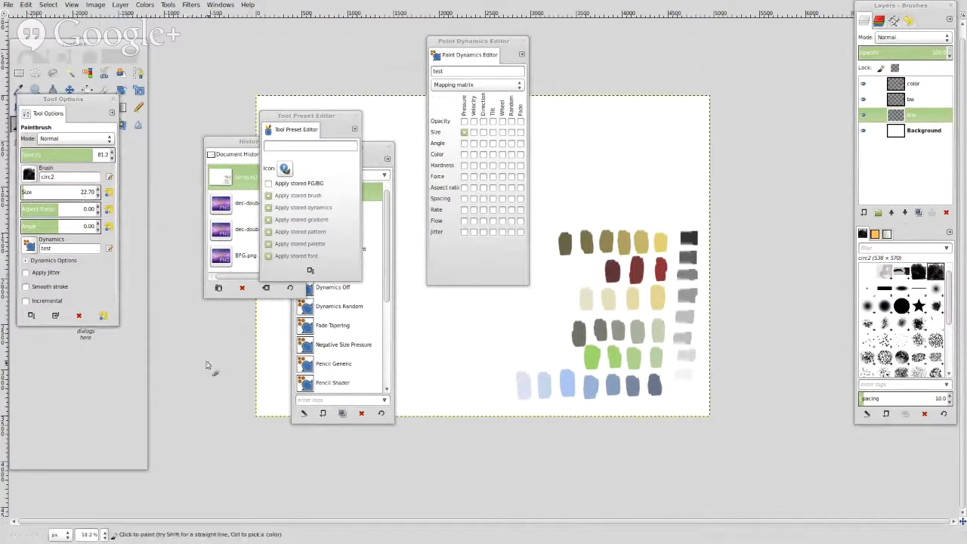
{"action": "key", "text": "Tab"}
{"action": "key", "text": "o"}
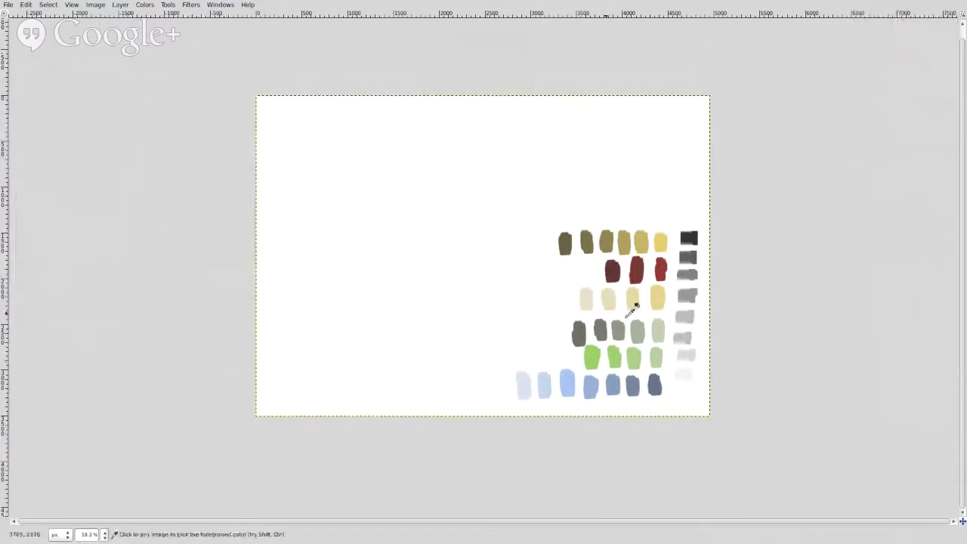
{"action": "key", "text": "p"}
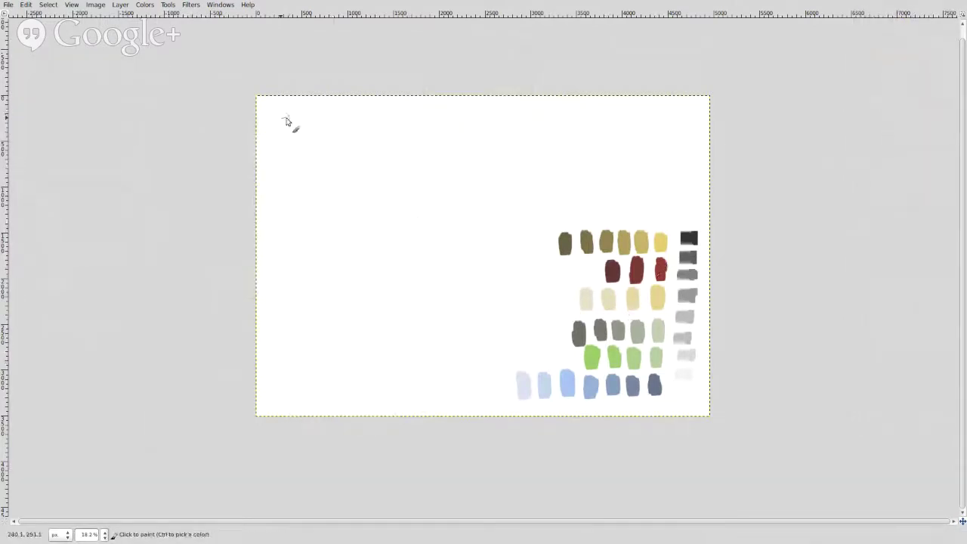
{"action": "left_click_drag", "start_coordinate": [287, 121], "coordinate": [288, 146]}
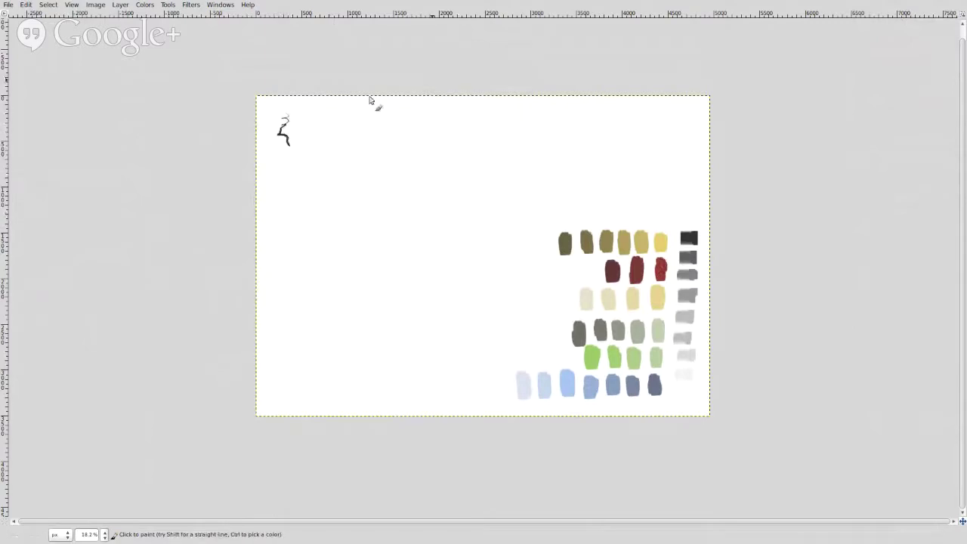